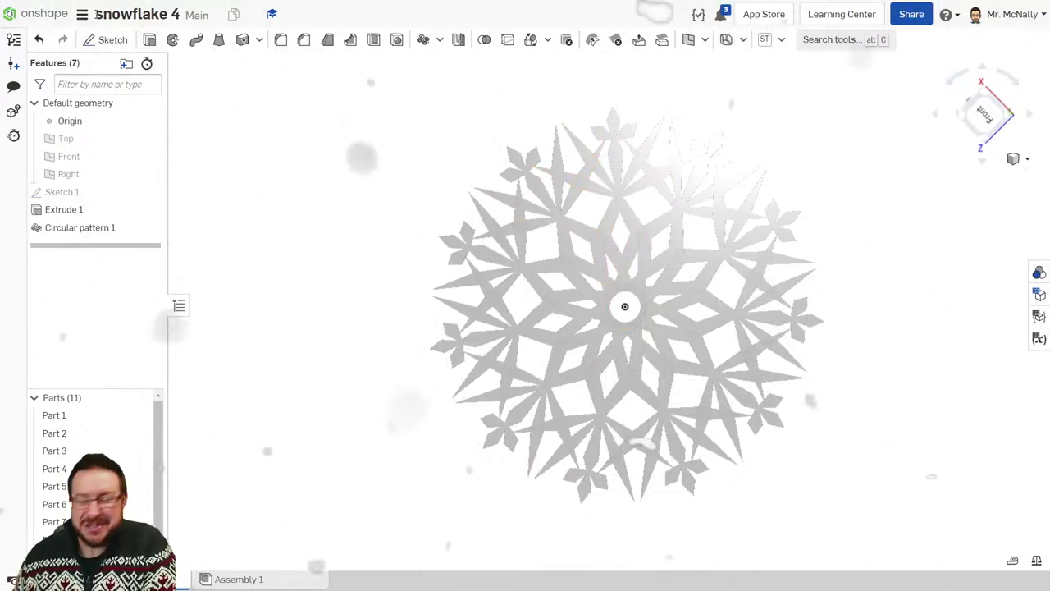
Step: Leave the snowflake 4 model and return to the Onshape Documents page
{"action": "left_click", "coordinate": [23, 18]}
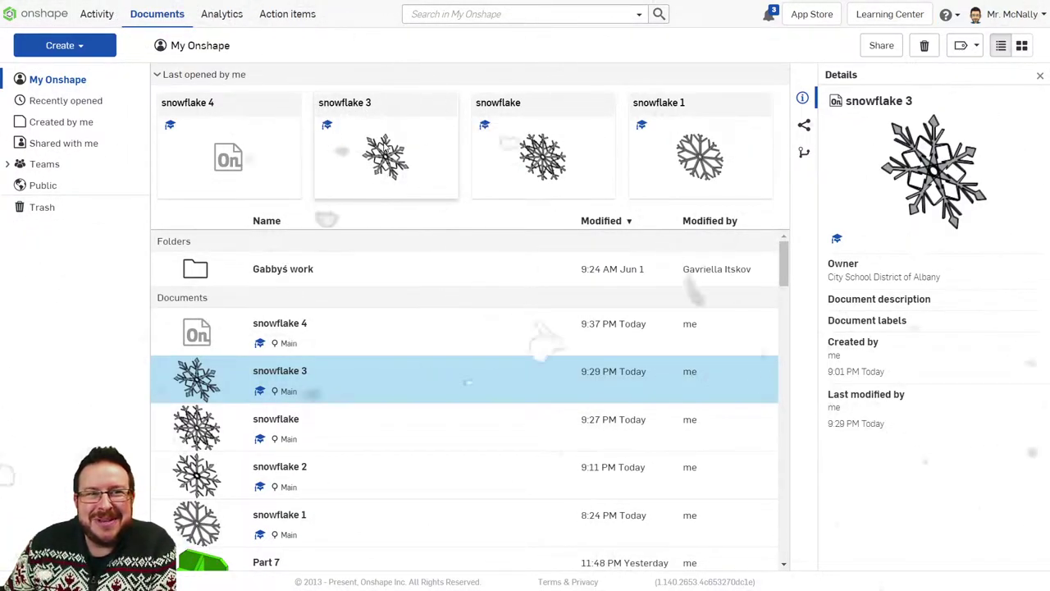
Step: Open the snowflake 3 document and orbit and zoom around its model
{"action": "left_click", "coordinate": [389, 160]}
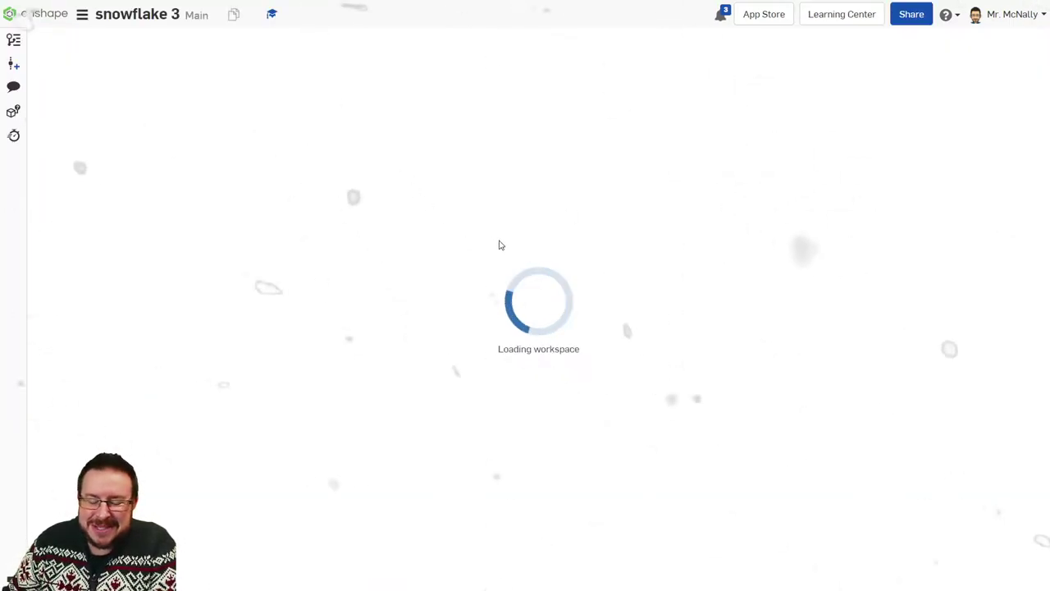
{"action": "right_click_drag", "start_coordinate": [656, 311], "coordinate": [516, 307]}
{"action": "scroll", "coordinate": [645, 245], "scroll_direction": "up", "scroll_amount": 5}
{"action": "scroll", "coordinate": [597, 242], "scroll_direction": "down", "scroll_amount": 5}
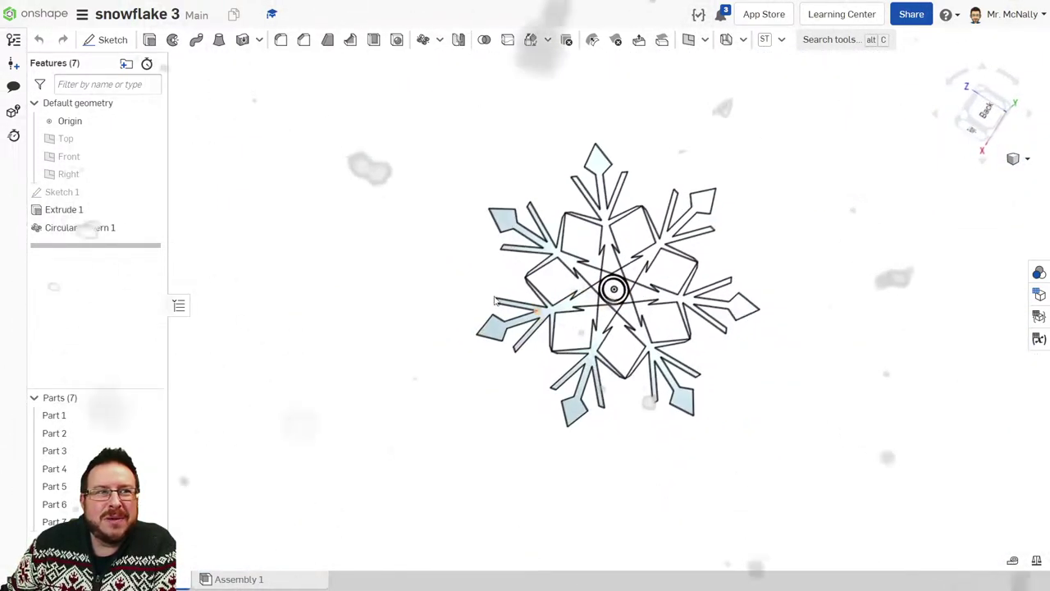
Step: Open the snowflake document to inspect its model, then bring Chrome's image search forward
{"action": "left_click", "coordinate": [40, 16]}
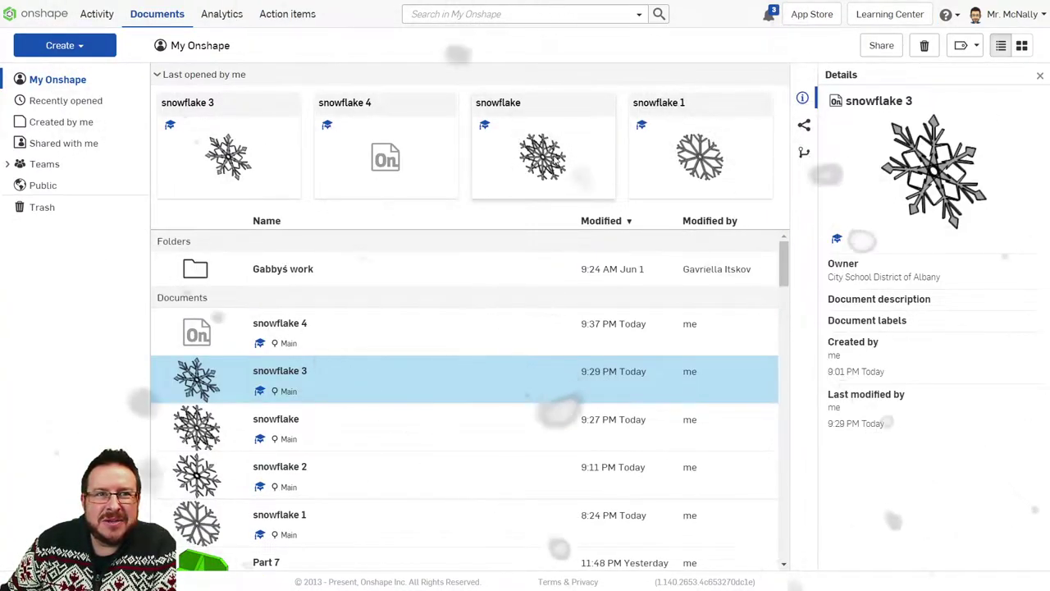
{"action": "left_click", "coordinate": [553, 159]}
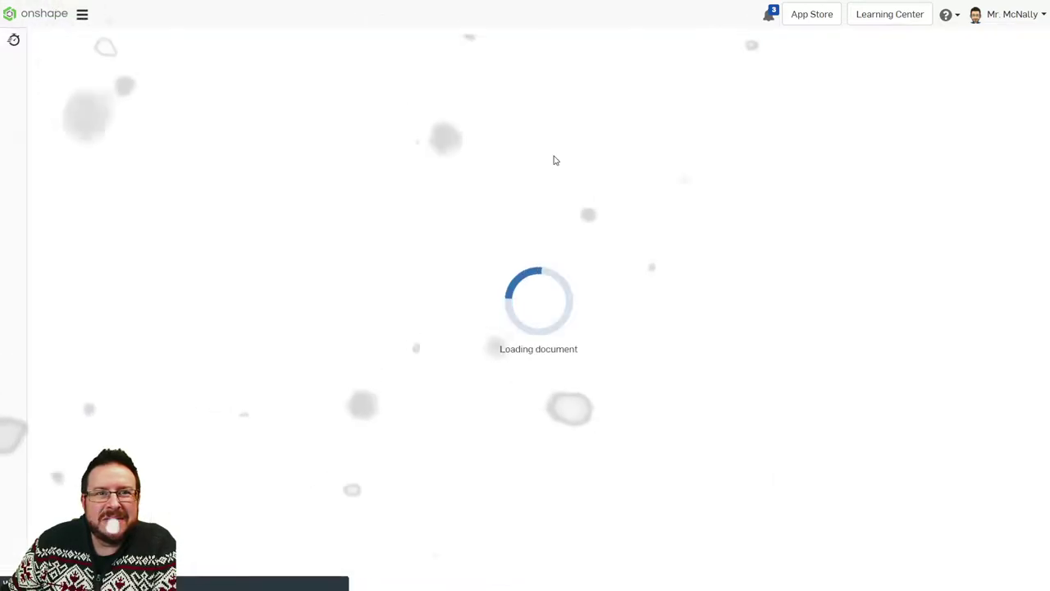
{"action": "right_click_drag", "start_coordinate": [624, 262], "coordinate": [597, 277]}
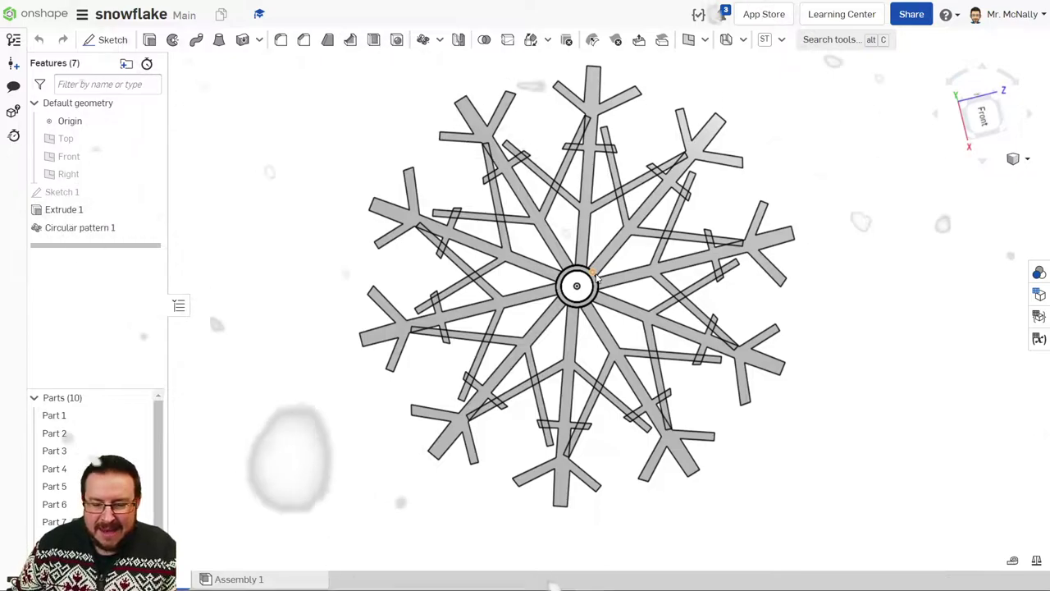
{"action": "key", "text": "alt+Tab"}
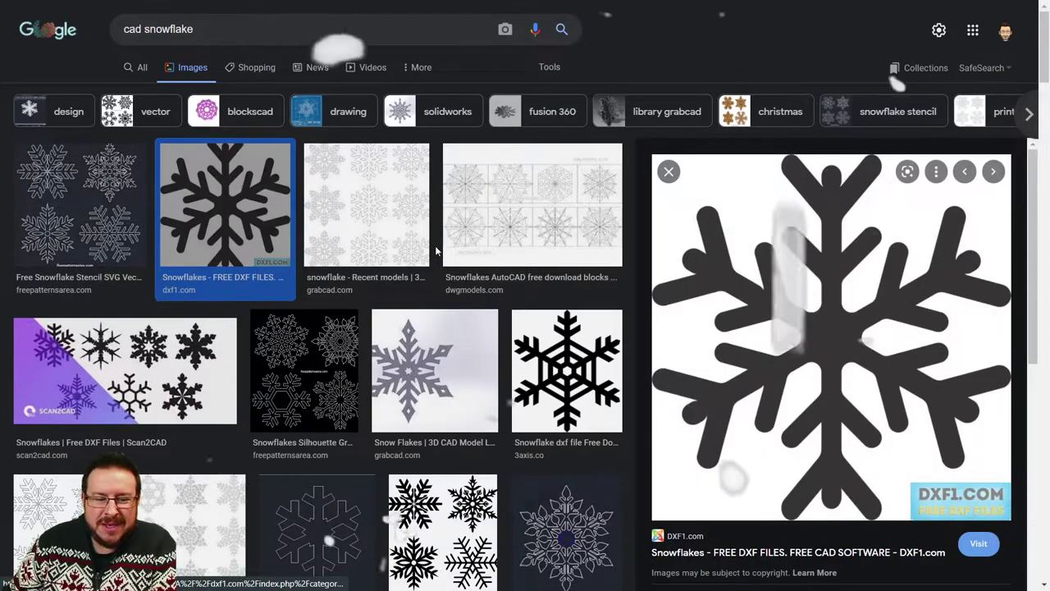
Step: Scroll through the 'cad snowflake' Google Images results, then switch back to Onshape
{"action": "scroll", "coordinate": [508, 246], "scroll_direction": "down", "scroll_amount": 5}
{"action": "scroll", "coordinate": [468, 197], "scroll_direction": "up", "scroll_amount": 4}
{"action": "scroll", "coordinate": [466, 195], "scroll_direction": "down", "scroll_amount": 10}
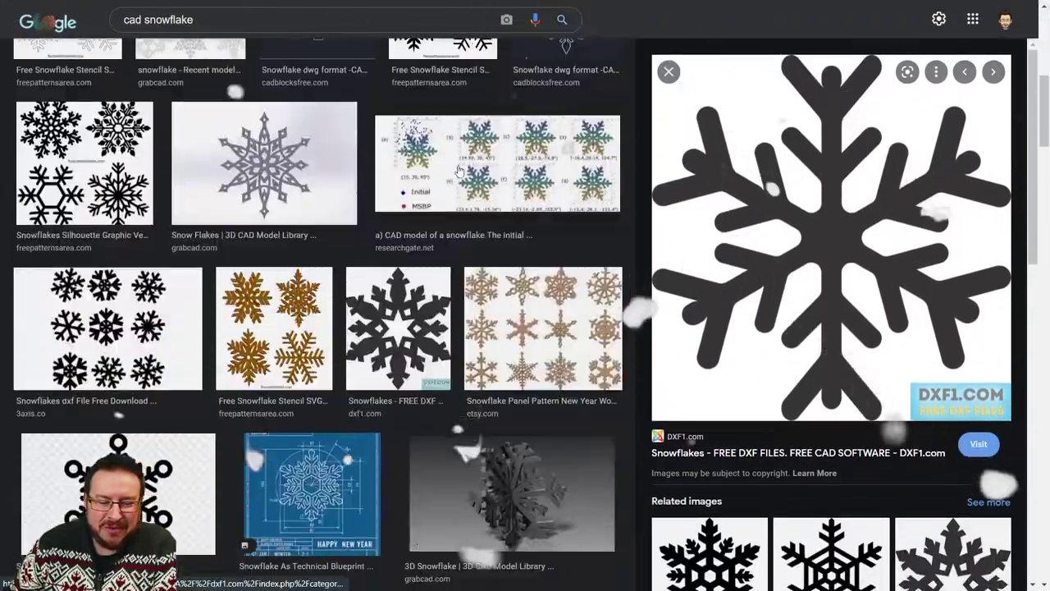
{"action": "scroll", "coordinate": [455, 168], "scroll_direction": "up", "scroll_amount": 10}
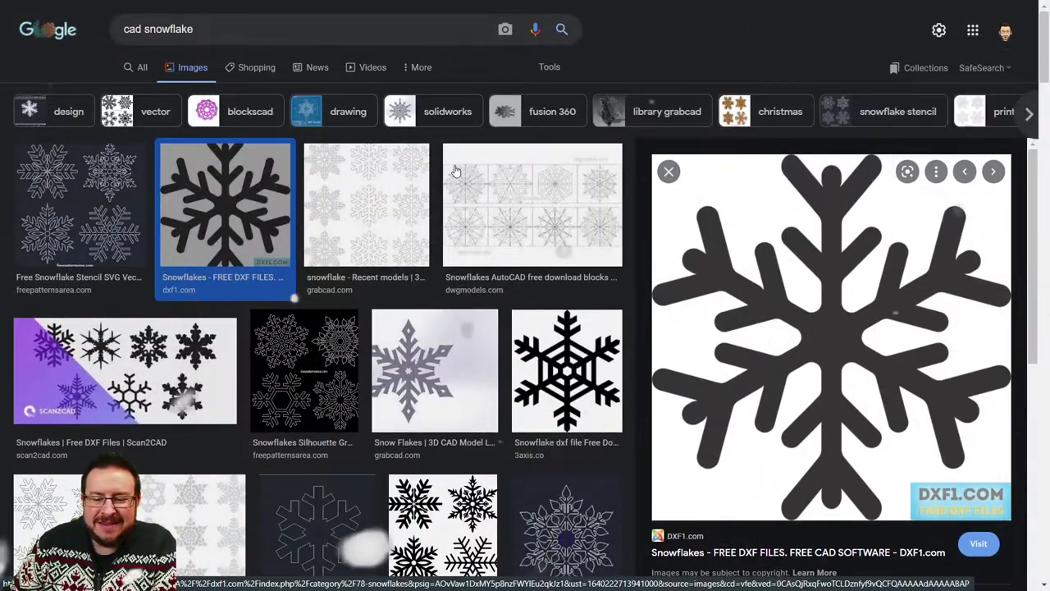
{"action": "scroll", "coordinate": [508, 332], "scroll_direction": "down", "scroll_amount": 1}
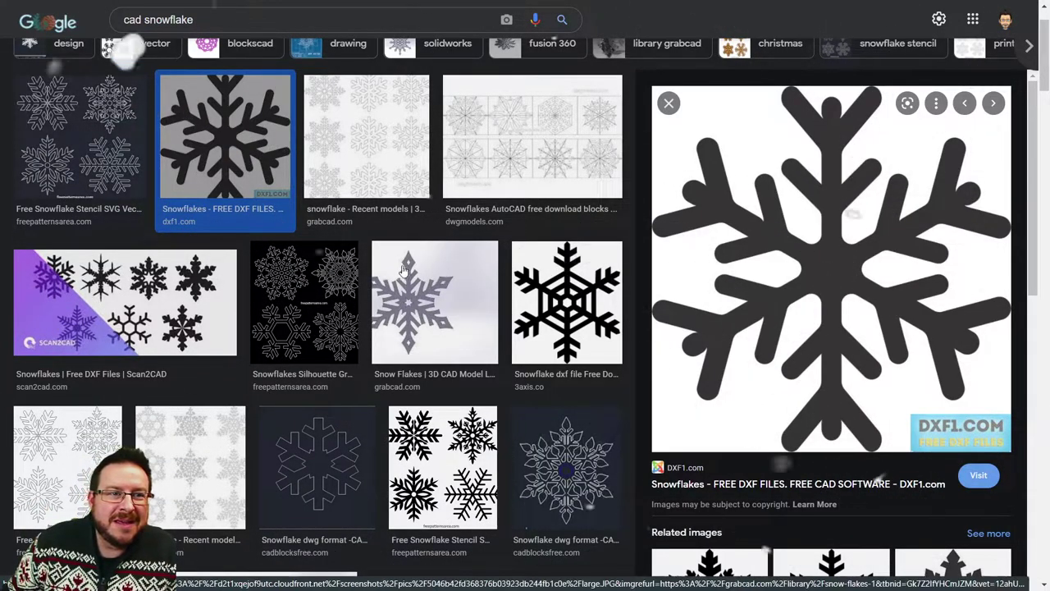
{"action": "scroll", "coordinate": [484, 257], "scroll_direction": "down", "scroll_amount": 2}
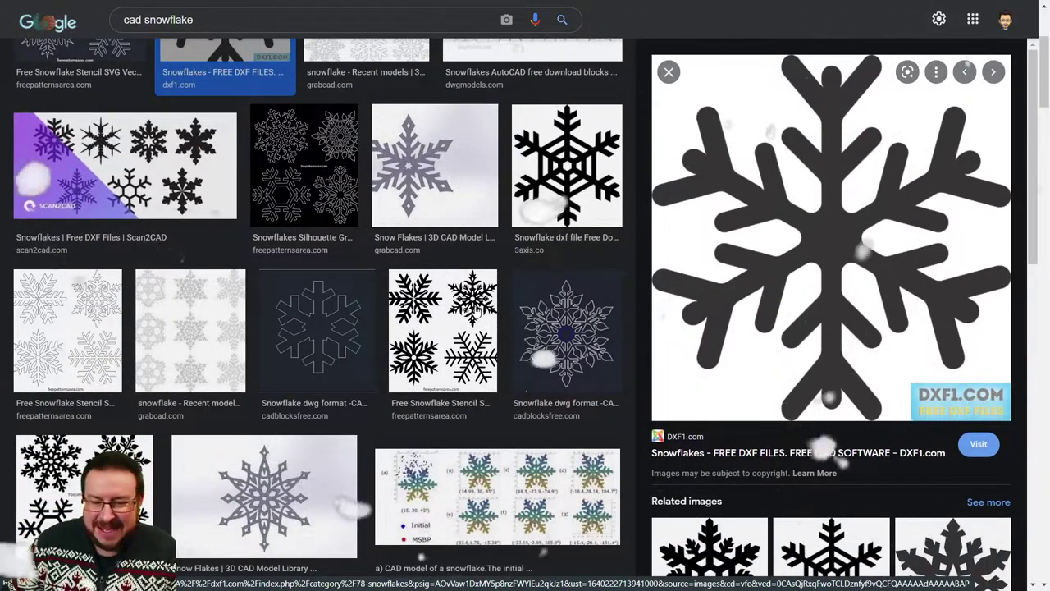
{"action": "key", "text": "alt+Tab"}
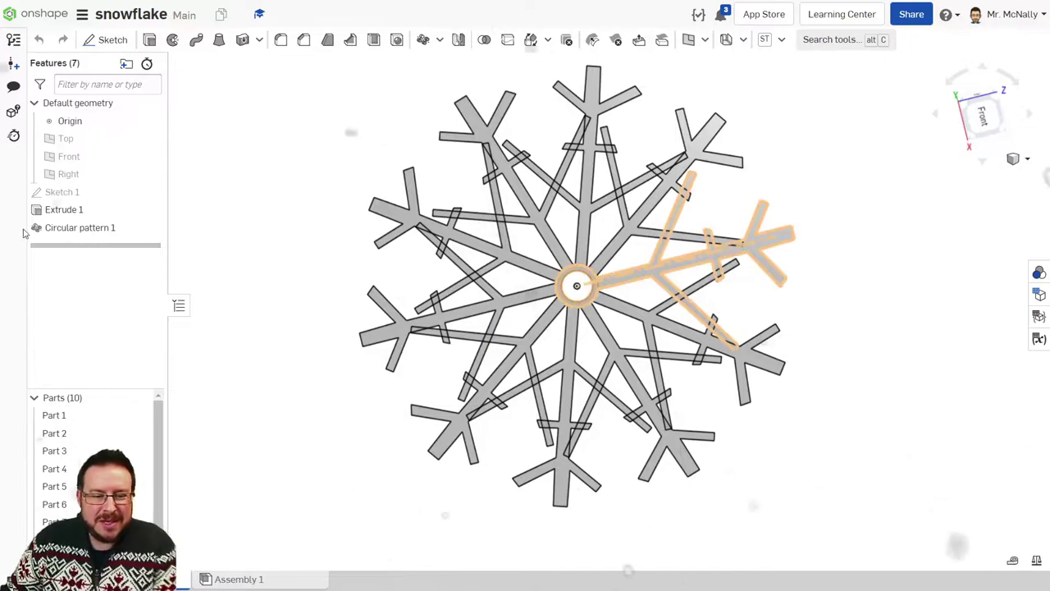
Step: Create a new empty Onshape document named 'snowflake' from the Documents page
{"action": "left_click", "coordinate": [41, 17]}
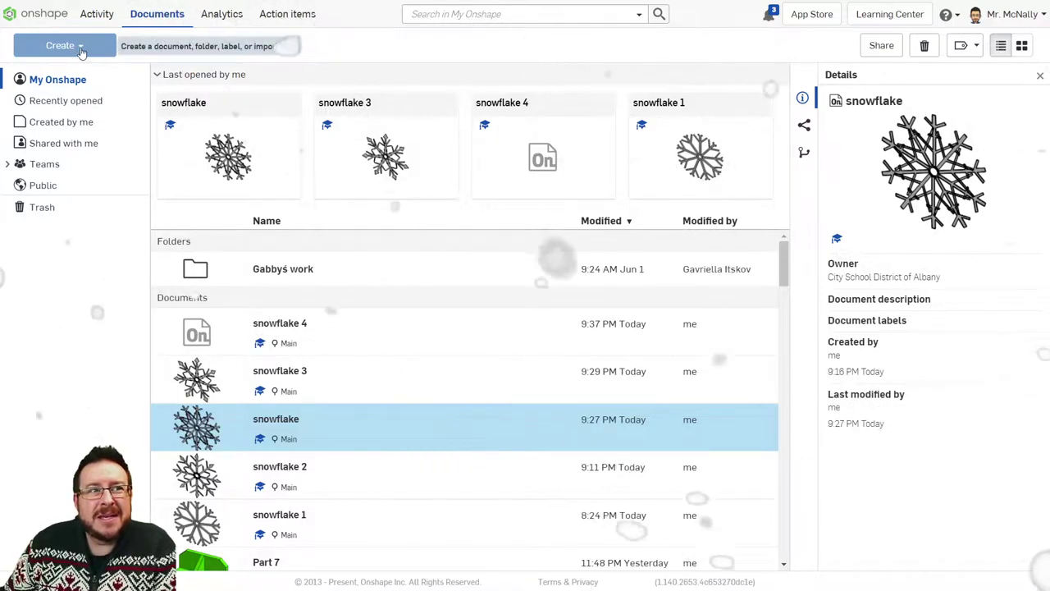
{"action": "left_click", "coordinate": [82, 52]}
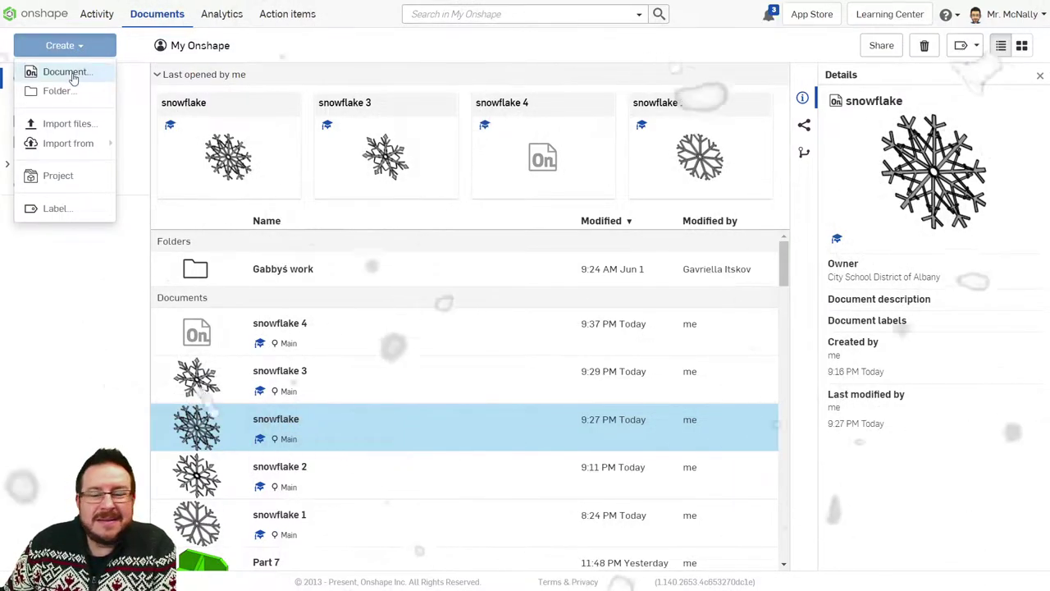
{"action": "left_click", "coordinate": [72, 78]}
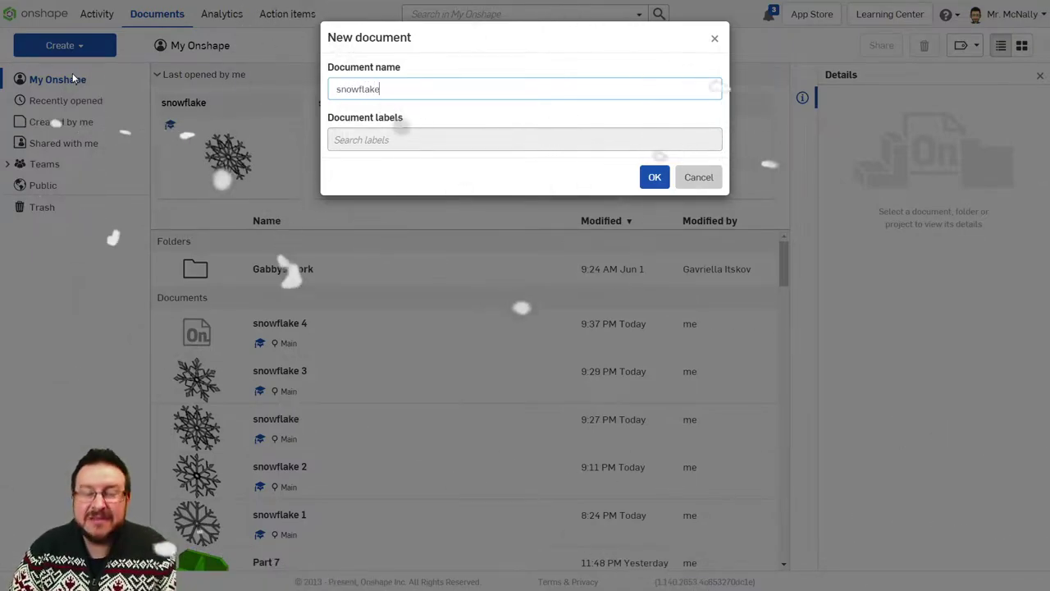
{"action": "key", "text": "Return"}
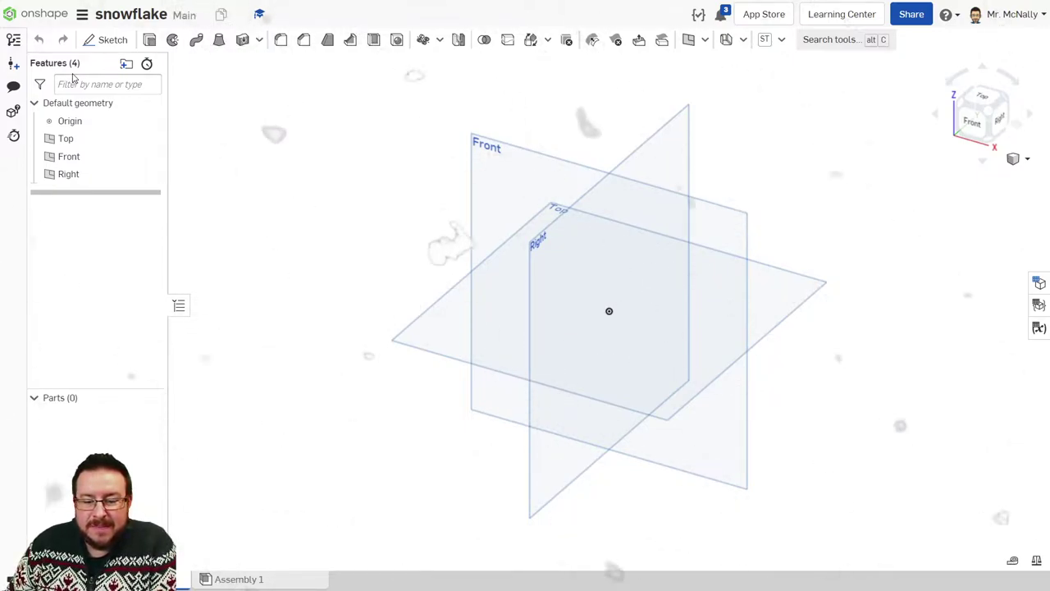
Step: Start a sketch on the Front plane and hide the Top, Front and Right planes
{"action": "left_click", "coordinate": [113, 41]}
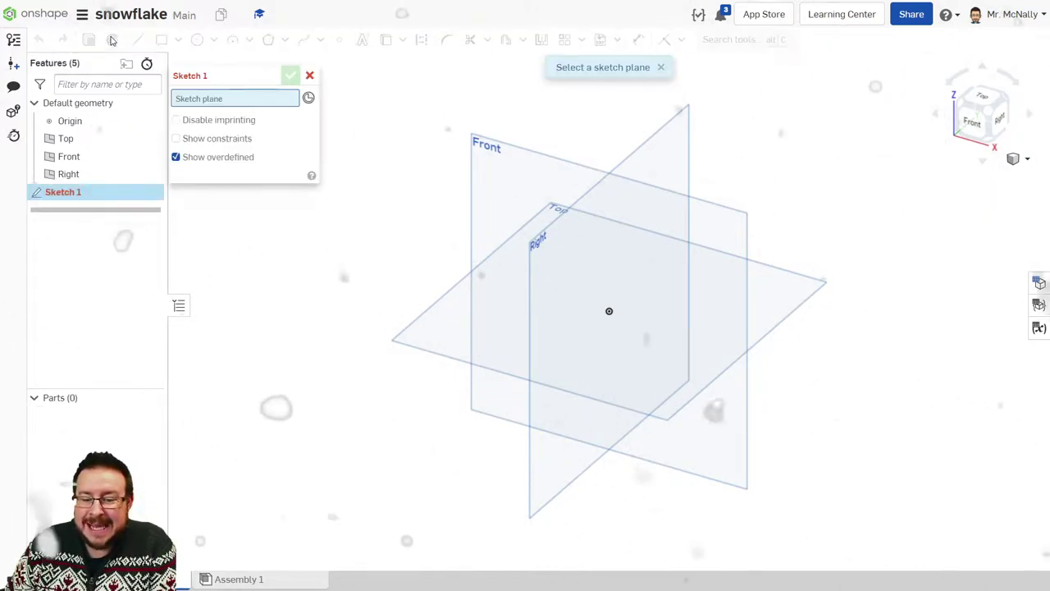
{"action": "left_click", "coordinate": [515, 171]}
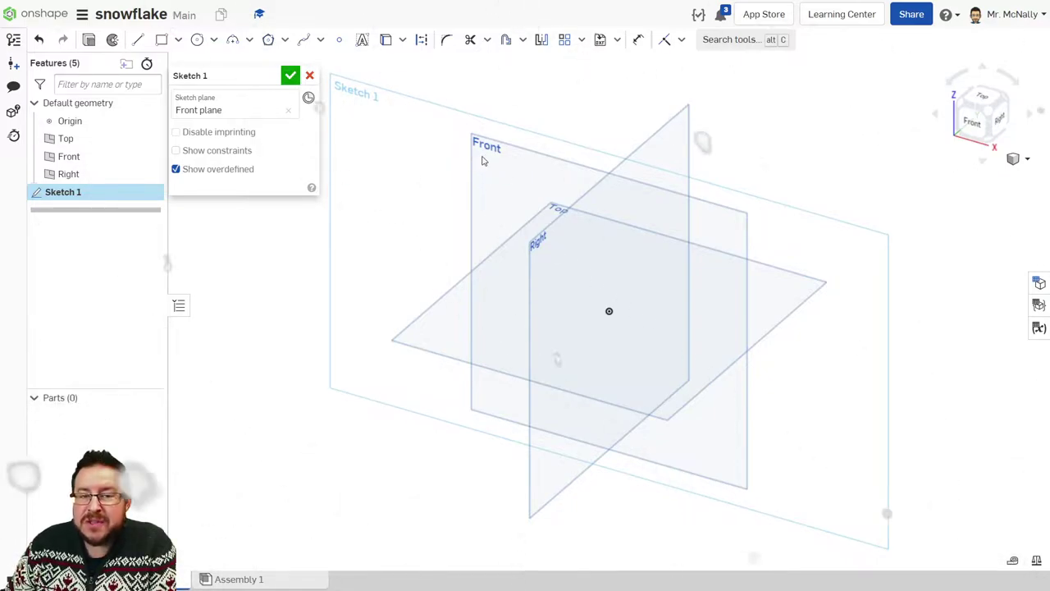
{"action": "left_click", "coordinate": [150, 139]}
{"action": "left_click", "coordinate": [150, 157]}
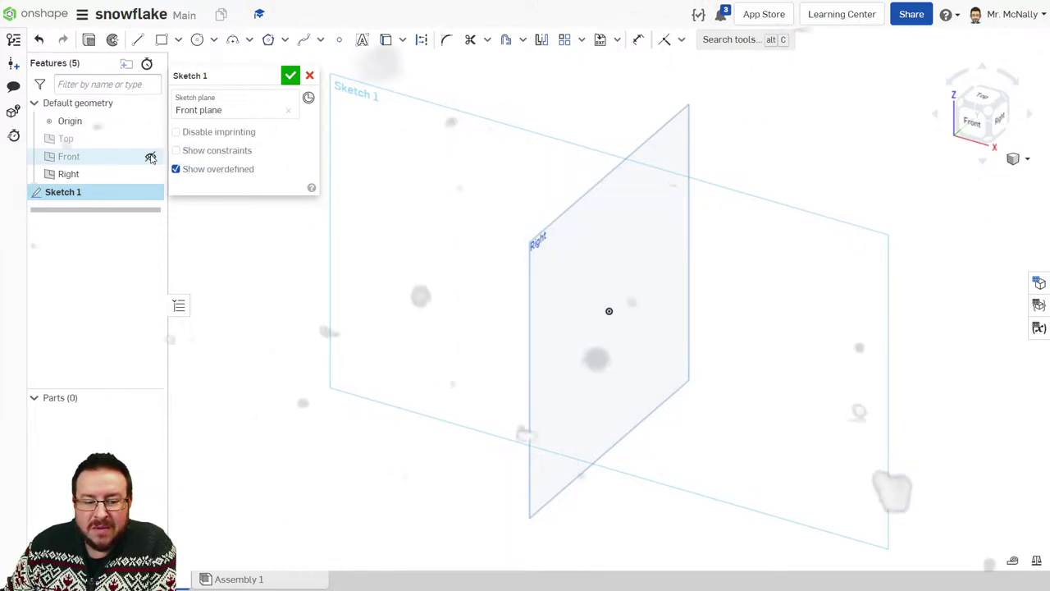
{"action": "left_click", "coordinate": [150, 175]}
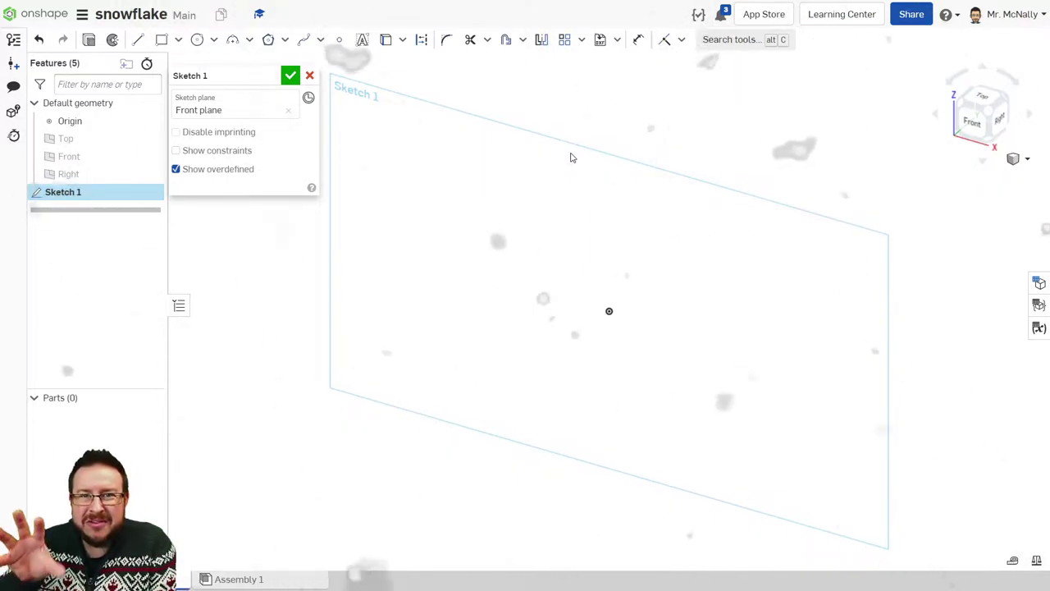
Step: Face the Front view, zoom and pan to centre the sketch, moving the sketch panel aside
{"action": "left_click", "coordinate": [970, 128]}
{"action": "scroll", "coordinate": [665, 218], "scroll_direction": "down", "scroll_amount": 3}
{"action": "mouse_move", "coordinate": [703, 208]}
{"action": "middle_mouse_down"}
{"action": "mouse_move", "coordinate": [684, 247]}
{"action": "mouse_move", "coordinate": [680, 237]}
{"action": "middle_mouse_up"}
{"action": "left_click_drag", "start_coordinate": [242, 75], "coordinate": [225, 111]}
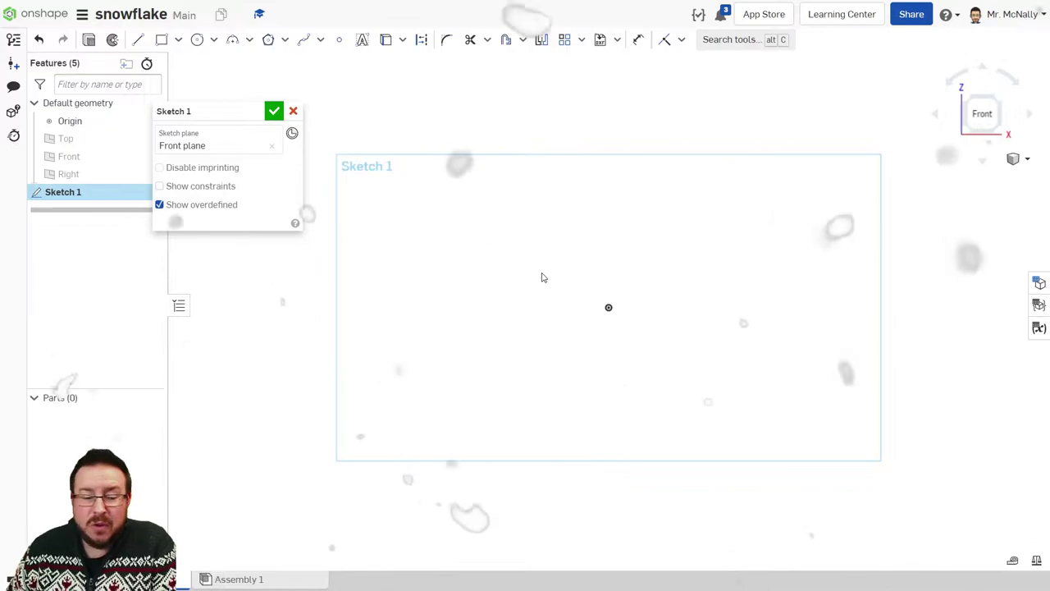
Step: Draw two circles centred on the origin, Ø2.292 outer and Ø1.777 inner
{"action": "left_click", "coordinate": [196, 41]}
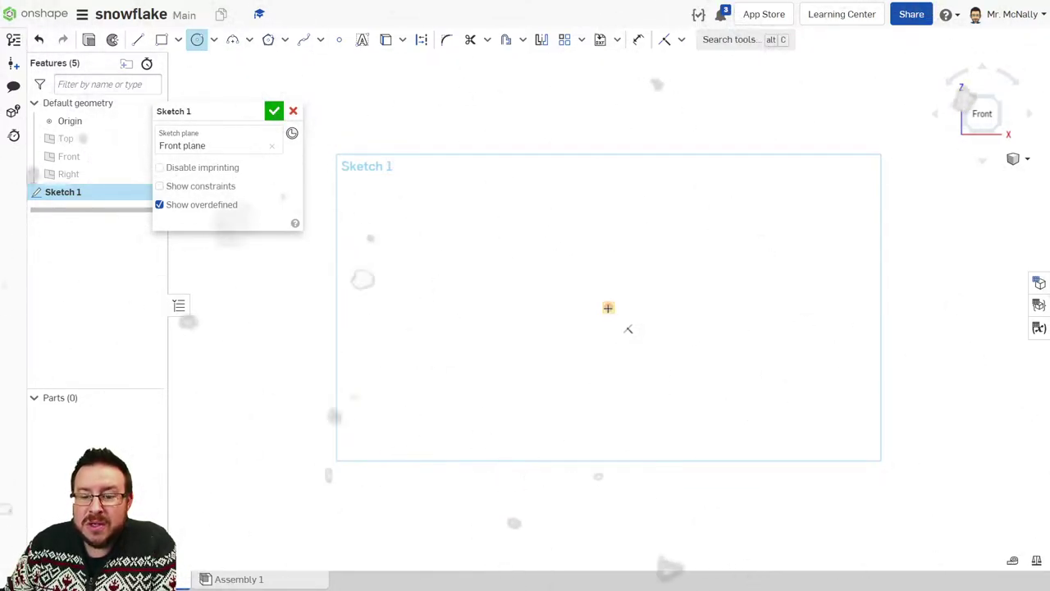
{"action": "left_click", "coordinate": [608, 307]}
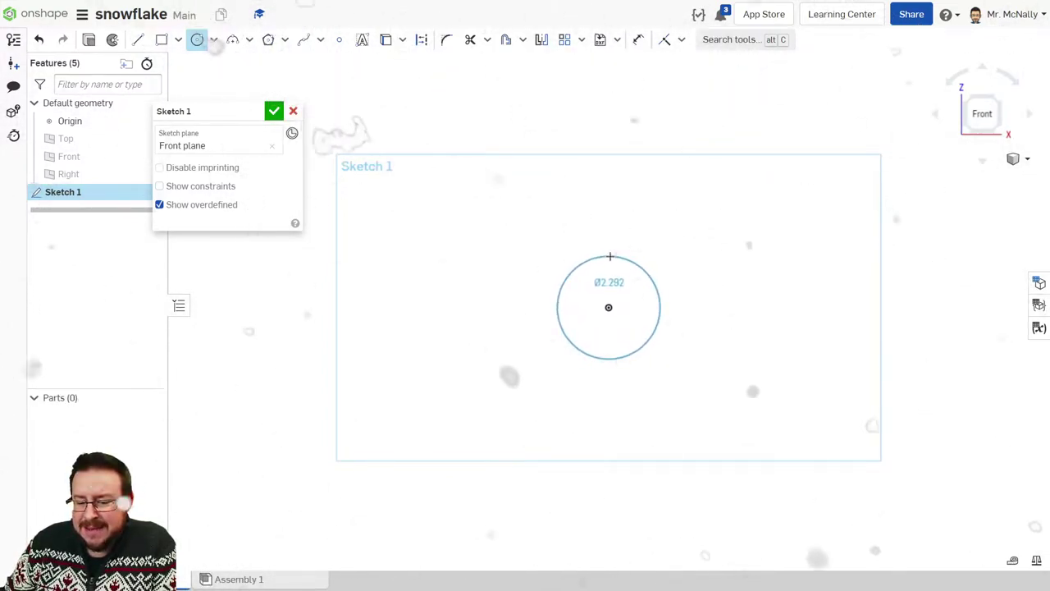
{"action": "left_click", "coordinate": [610, 257]}
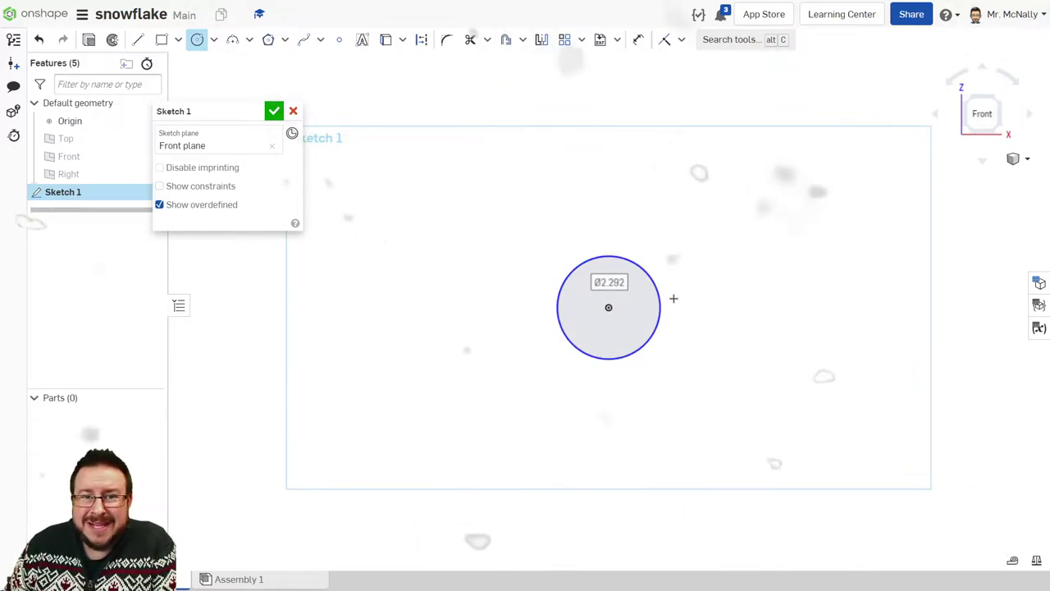
{"action": "left_click", "coordinate": [608, 308]}
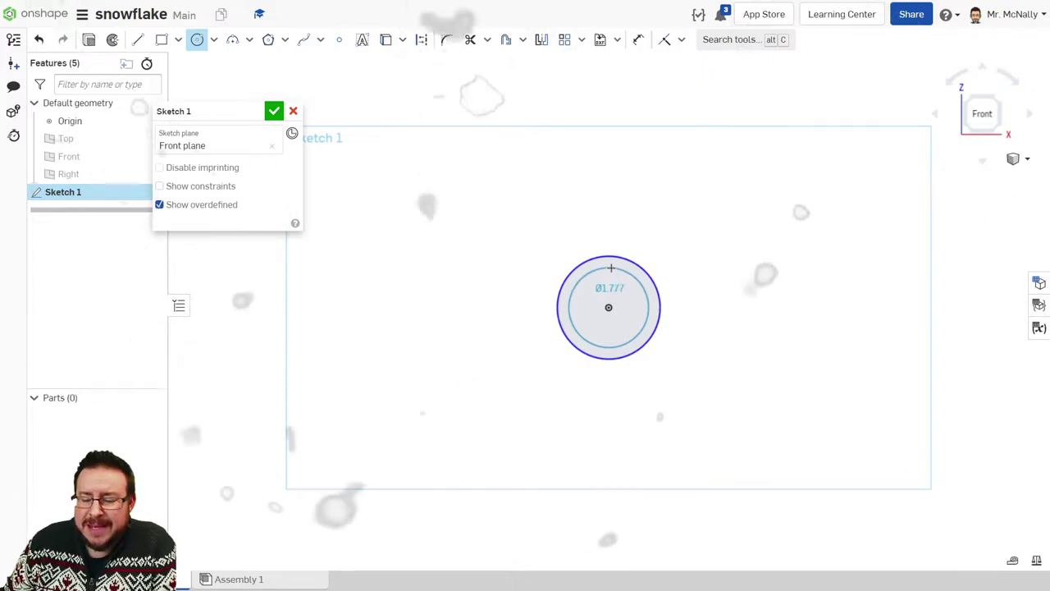
{"action": "left_click", "coordinate": [610, 267]}
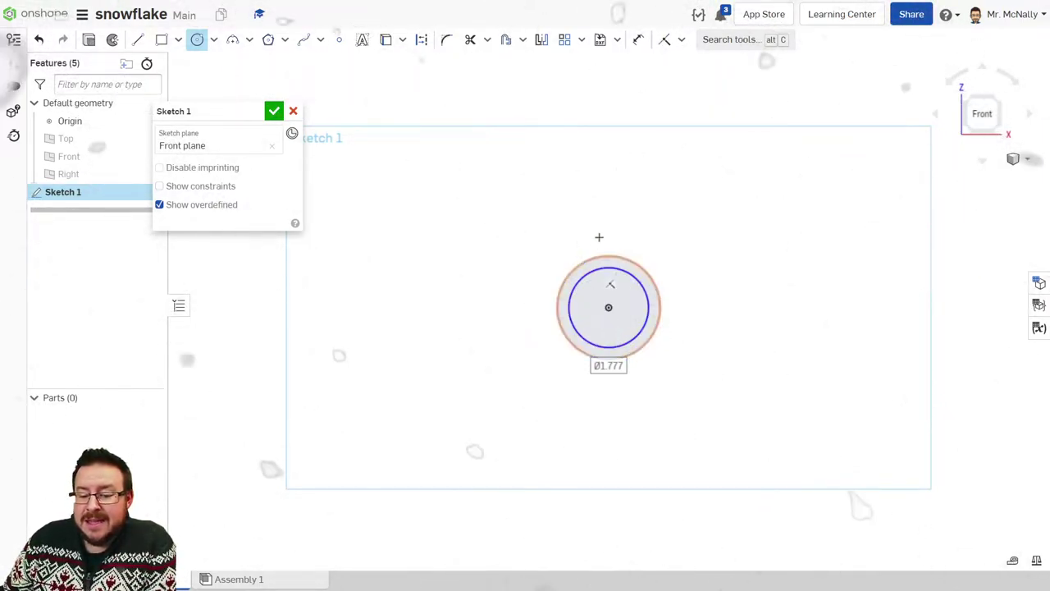
{"action": "scroll", "coordinate": [596, 243], "scroll_direction": "down", "scroll_amount": 4}
{"action": "mouse_move", "coordinate": [626, 159]}
{"action": "middle_mouse_down"}
{"action": "mouse_move", "coordinate": [591, 230]}
{"action": "mouse_move", "coordinate": [590, 325]}
{"action": "middle_mouse_up"}
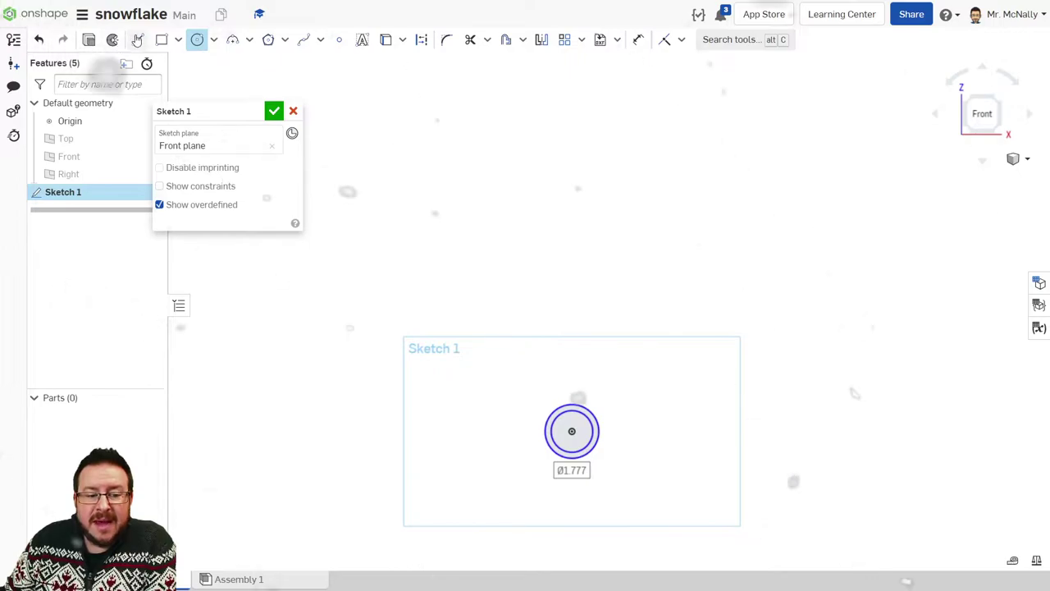
Step: Draw a long vertical line up from the circles' centre and end the line chain
{"action": "left_click", "coordinate": [138, 40]}
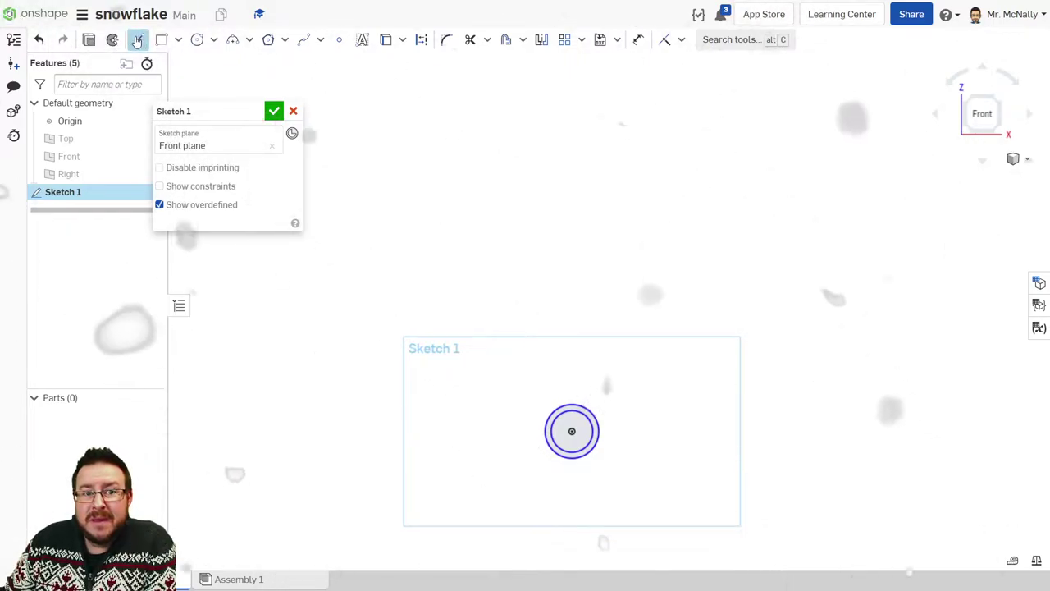
{"action": "left_click", "coordinate": [571, 430]}
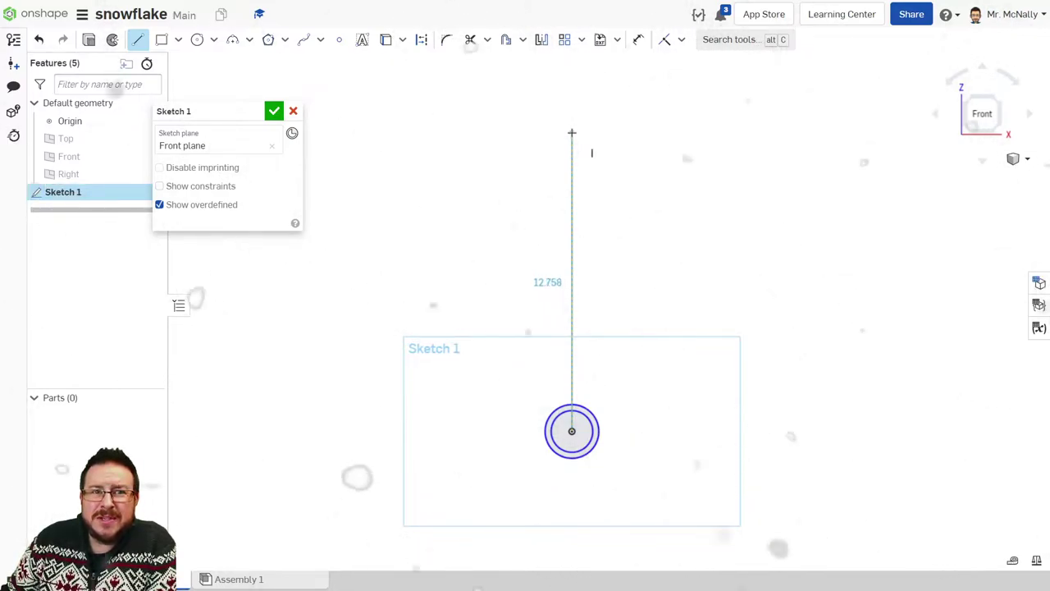
{"action": "left_click", "coordinate": [571, 122]}
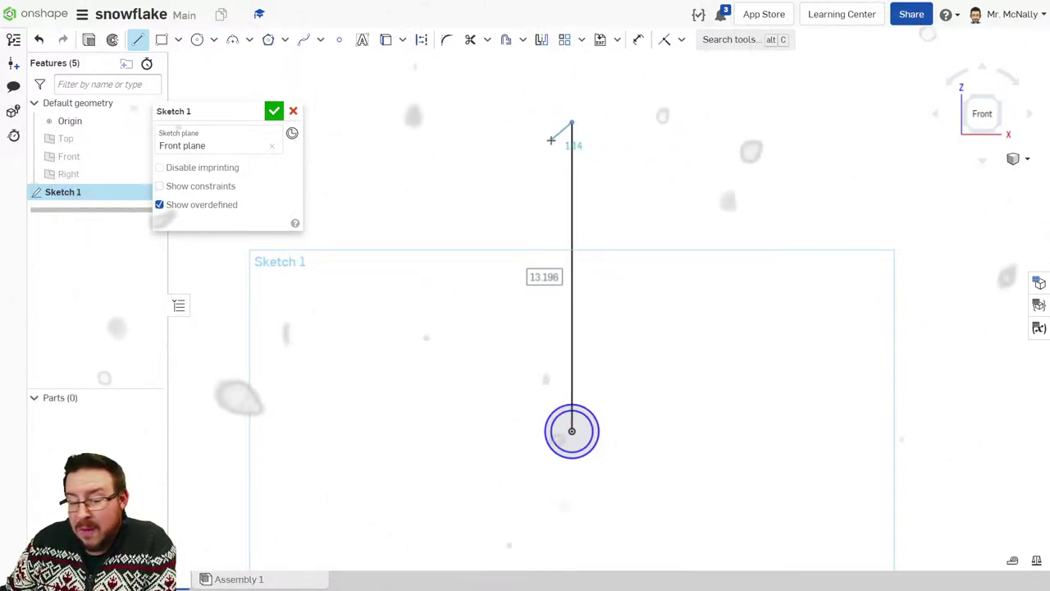
{"action": "right_click", "coordinate": [594, 143]}
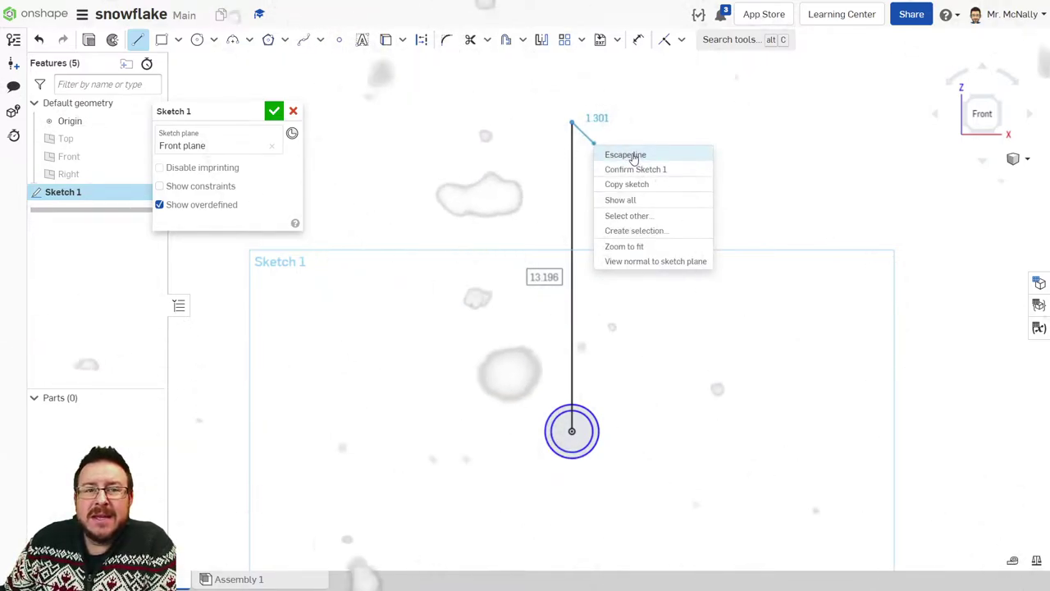
{"action": "left_click", "coordinate": [654, 156]}
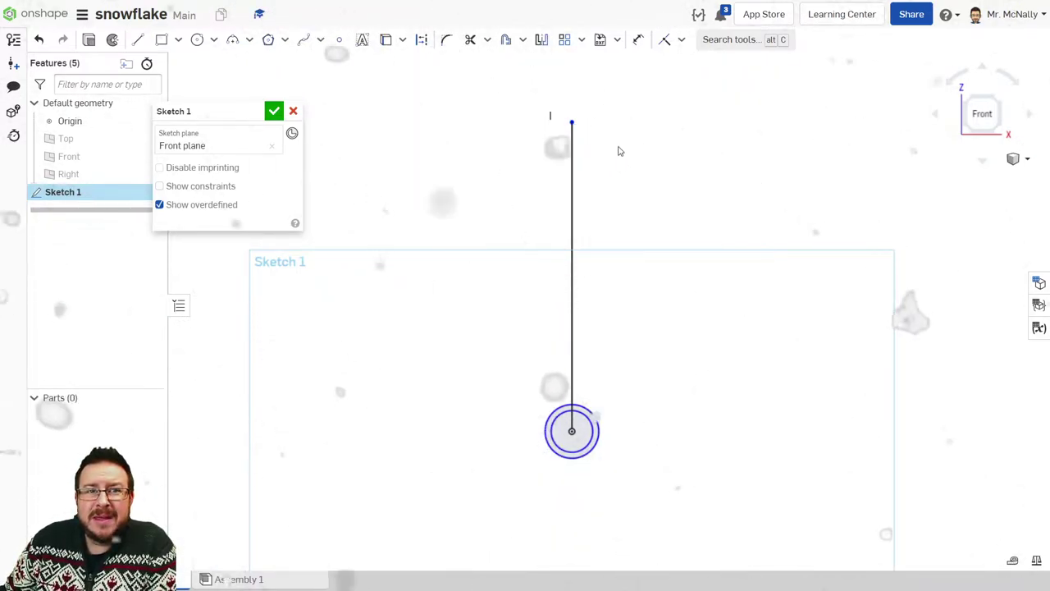
Step: Convert the vertical line to construction geometry, then switch to the Chrome image search
{"action": "left_click", "coordinate": [573, 168]}
{"action": "right_click", "coordinate": [574, 168]}
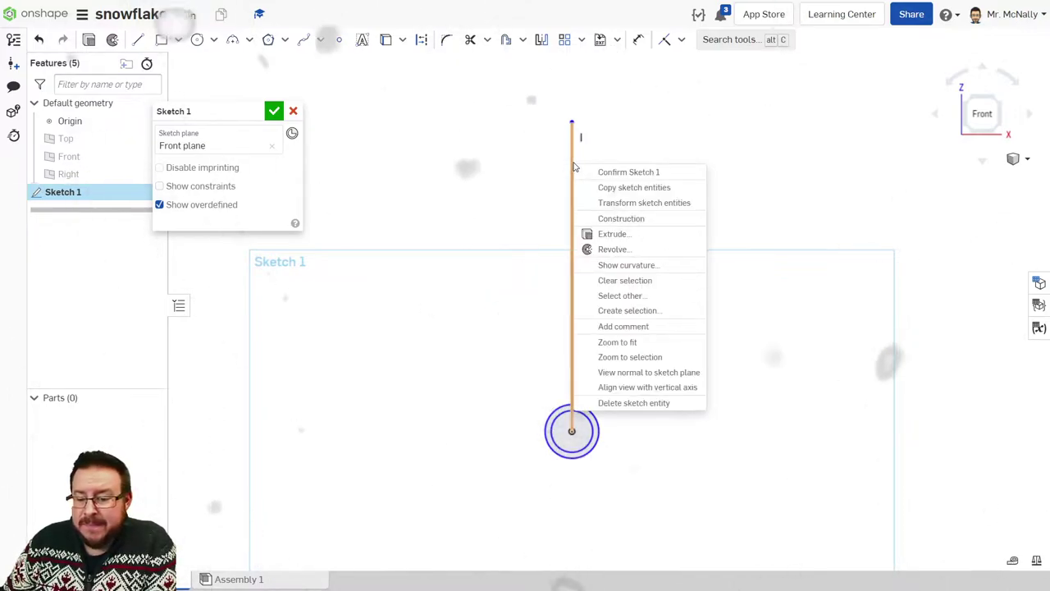
{"action": "left_click", "coordinate": [636, 220]}
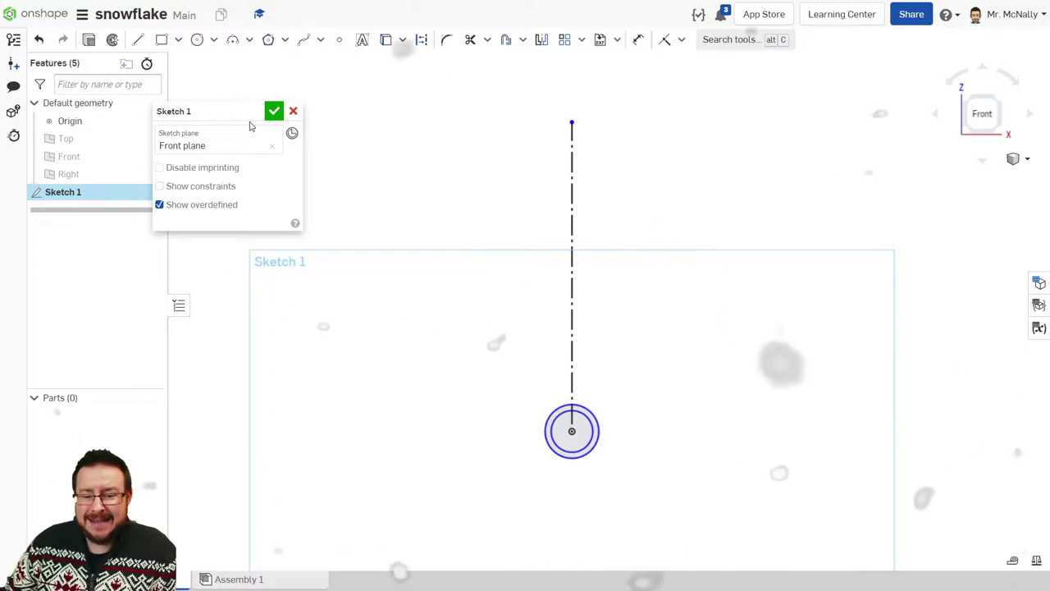
{"action": "key", "text": "alt+Tab"}
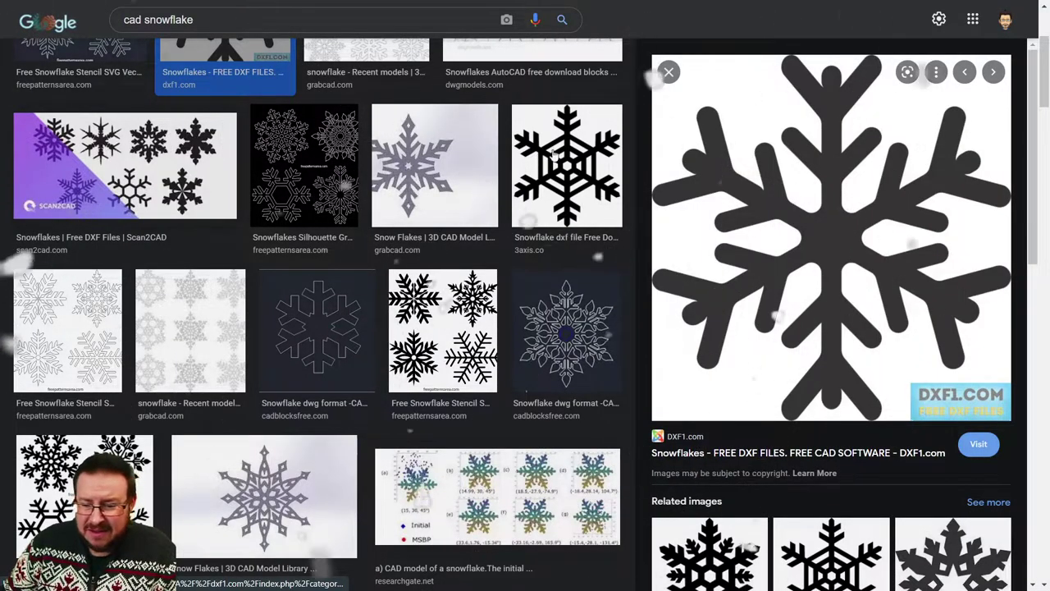
Step: Close the dxf1.com tab and open the enlarged snowflake preview image in a new tab
{"action": "scroll", "coordinate": [547, 151], "scroll_direction": "up", "scroll_amount": 3}
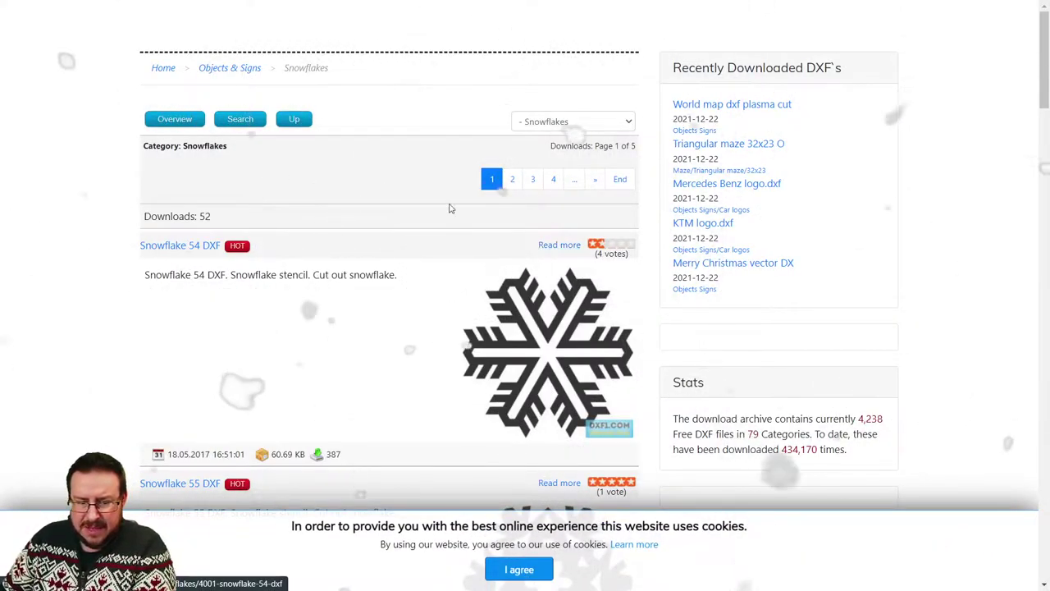
{"action": "left_click", "coordinate": [525, 47]}
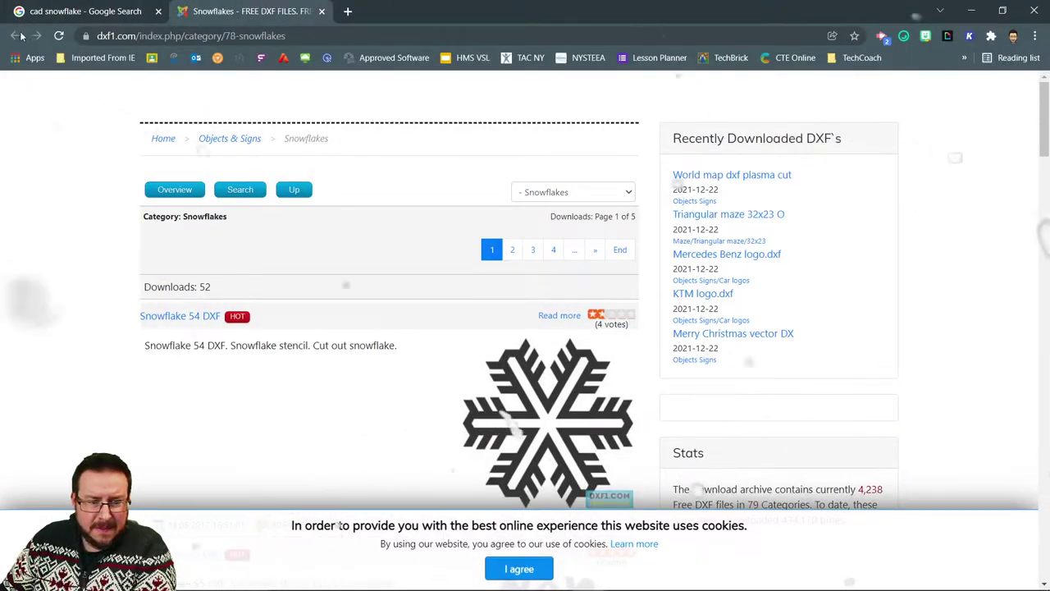
{"action": "left_click", "coordinate": [322, 12]}
{"action": "right_click", "coordinate": [902, 361]}
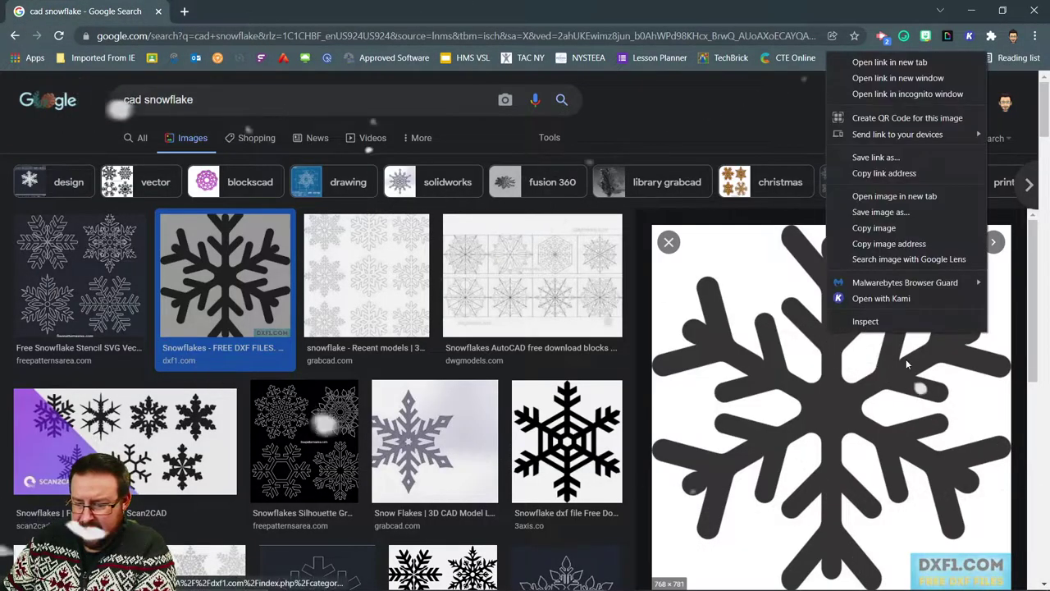
{"action": "left_click", "coordinate": [920, 197]}
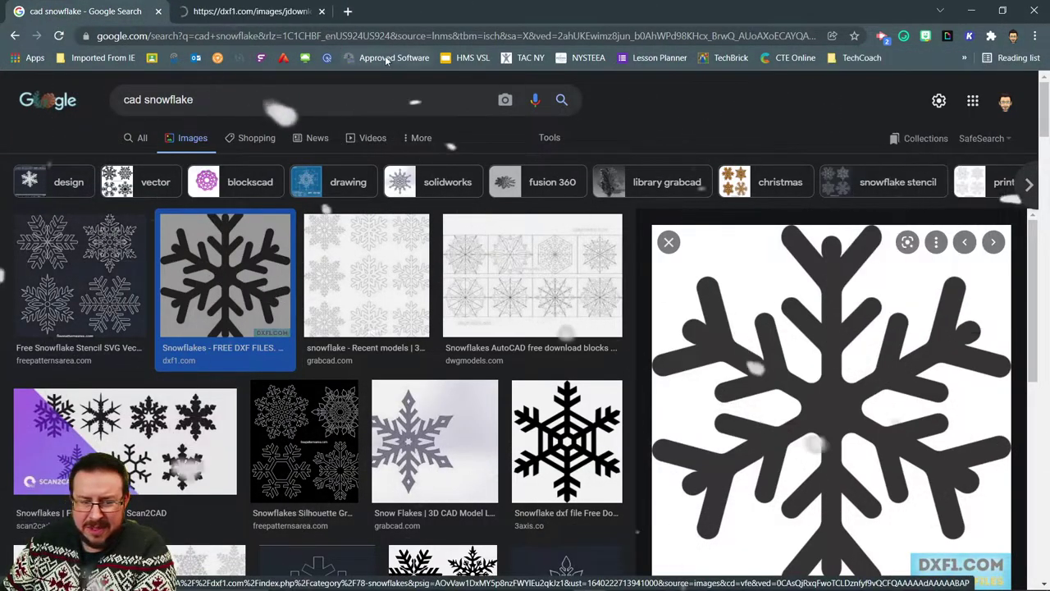
{"action": "left_click", "coordinate": [299, 12]}
Step: View the DXF1.com snowflake image full screen, then return to Onshape's Sketch 1
{"action": "key", "text": "F11"}
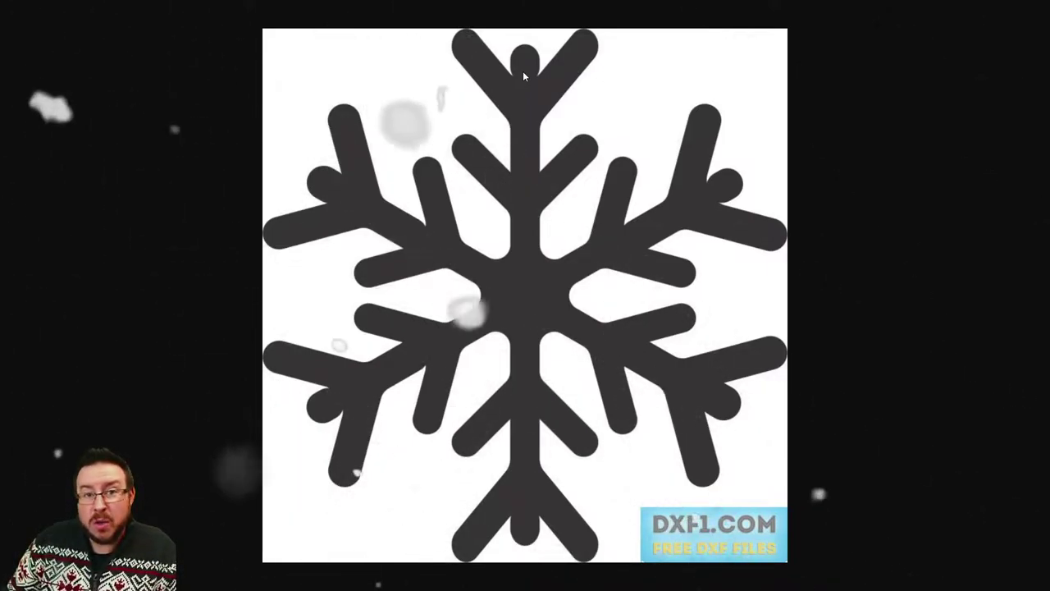
{"action": "key", "text": "alt+Tab"}
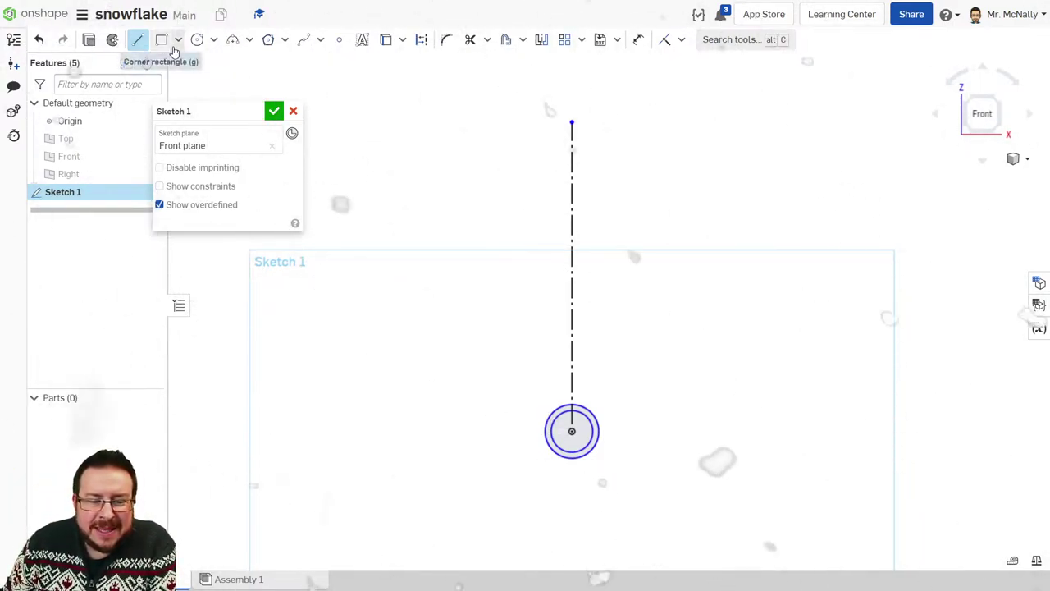
Step: Draw a connected zigzag line chain from the axis top down its left side, outlining the small and large branches
{"action": "left_click", "coordinate": [572, 122]}
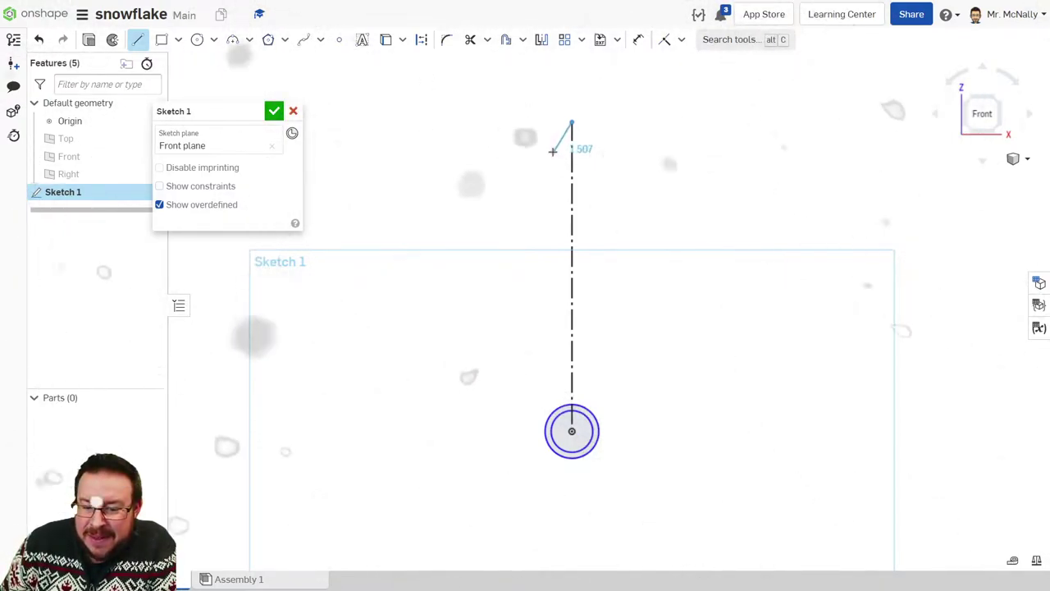
{"action": "left_click", "coordinate": [553, 151]}
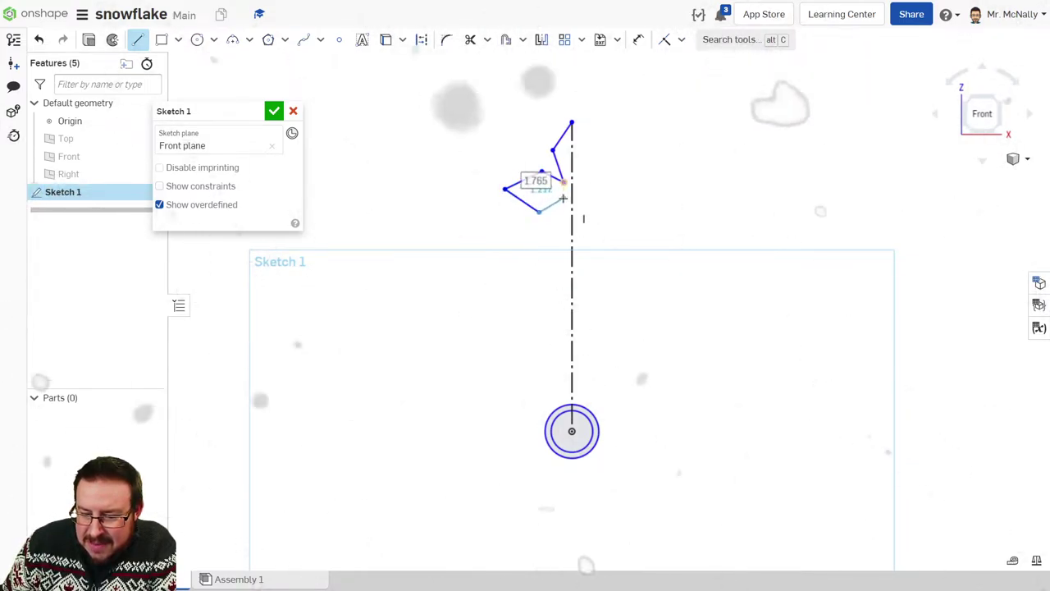
{"action": "left_click", "coordinate": [563, 198]}
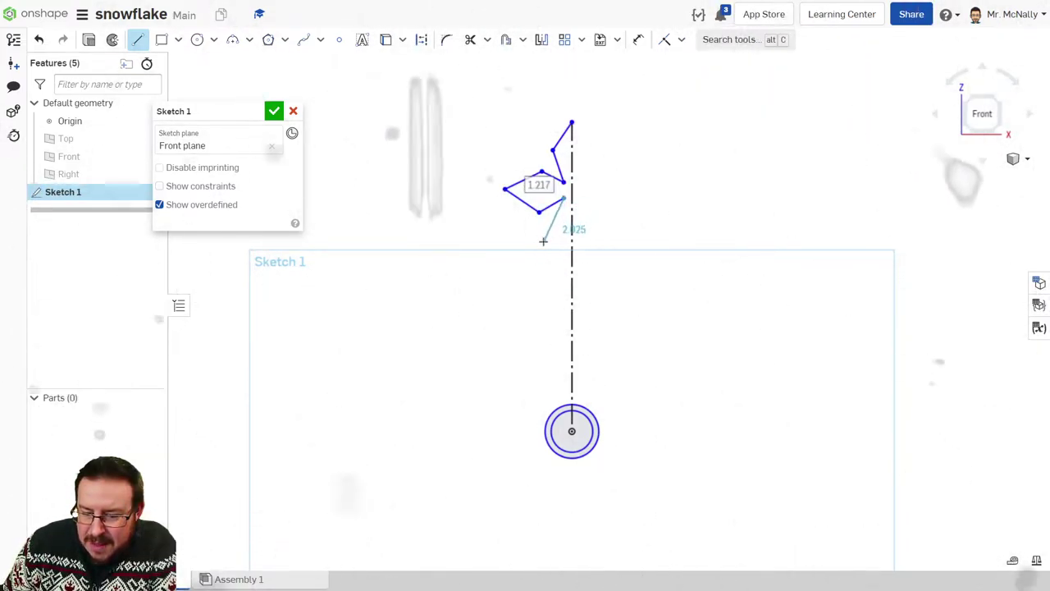
{"action": "left_click", "coordinate": [564, 306]}
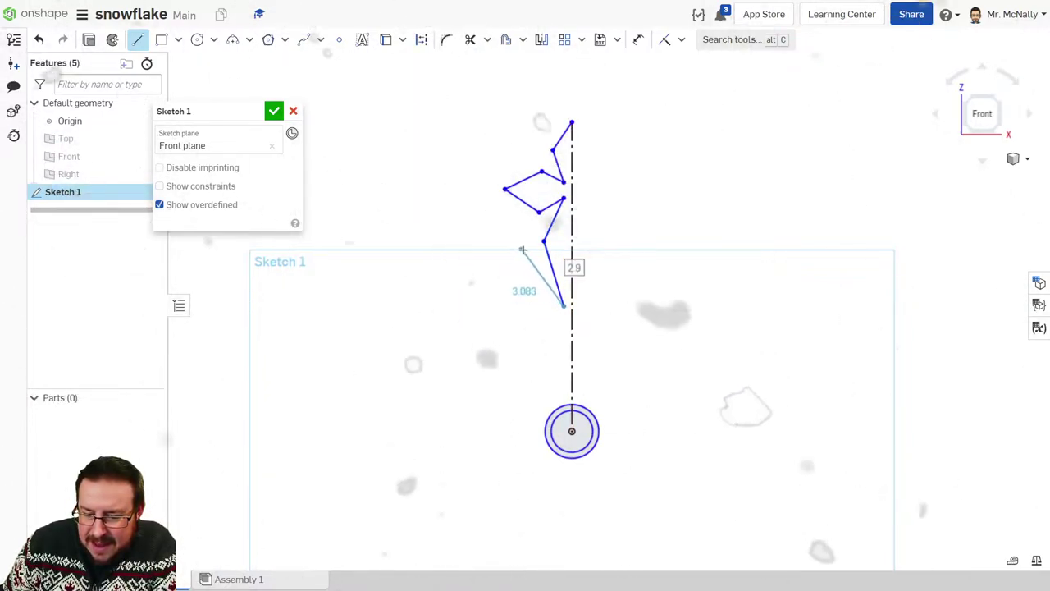
{"action": "left_click", "coordinate": [528, 246]}
{"action": "left_click", "coordinate": [455, 182]}
{"action": "left_click", "coordinate": [488, 271]}
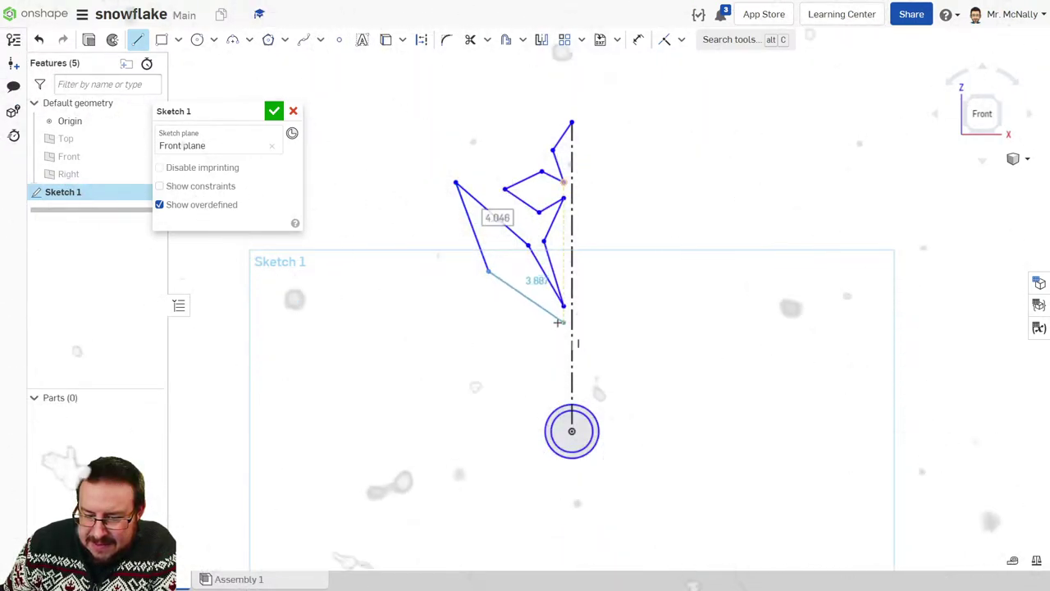
{"action": "left_click", "coordinate": [555, 323]}
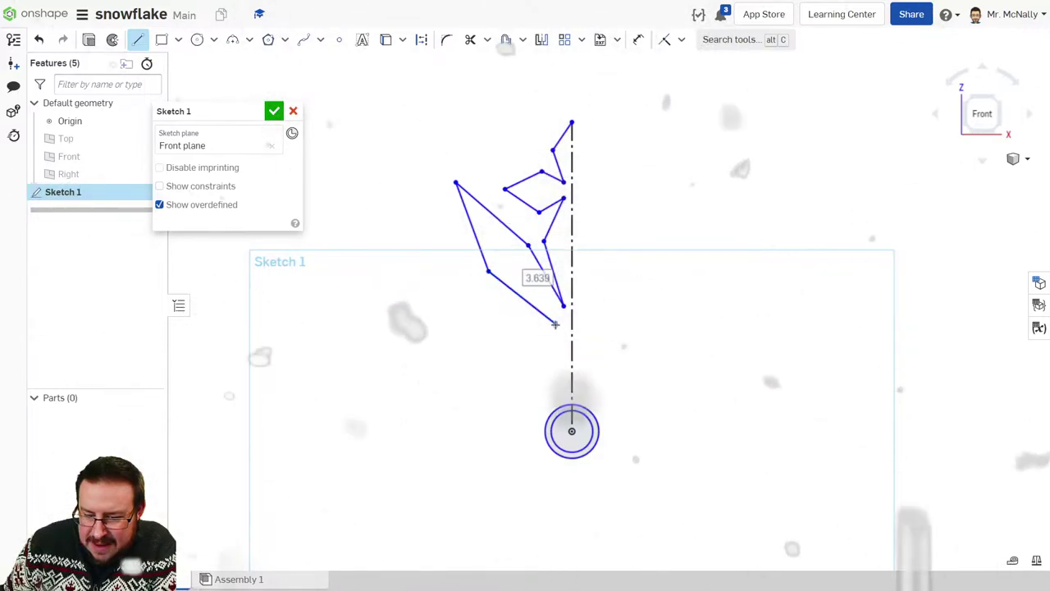
{"action": "left_click", "coordinate": [562, 379]}
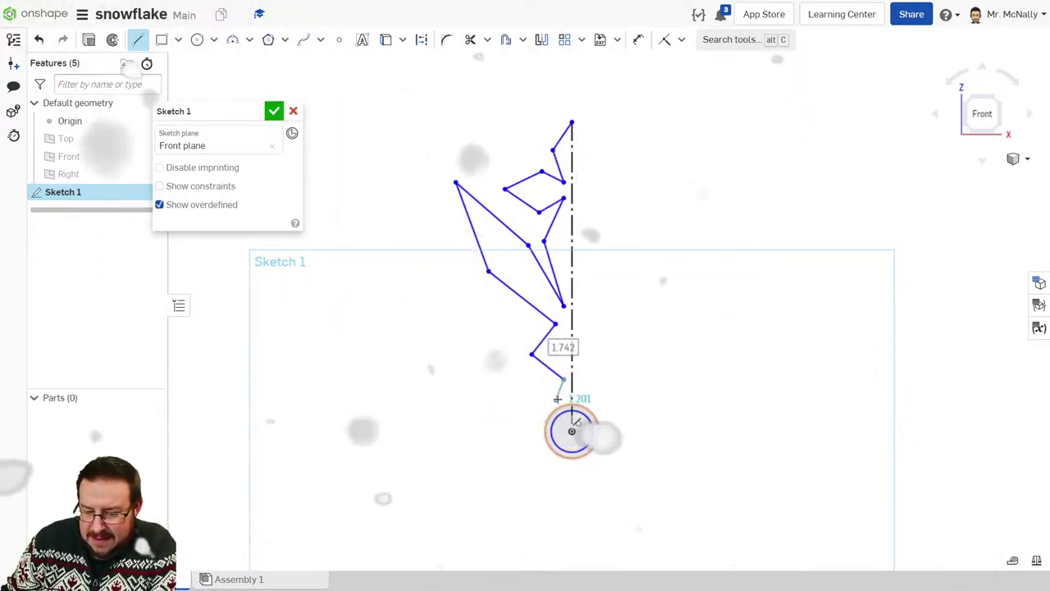
{"action": "left_click", "coordinate": [556, 408]}
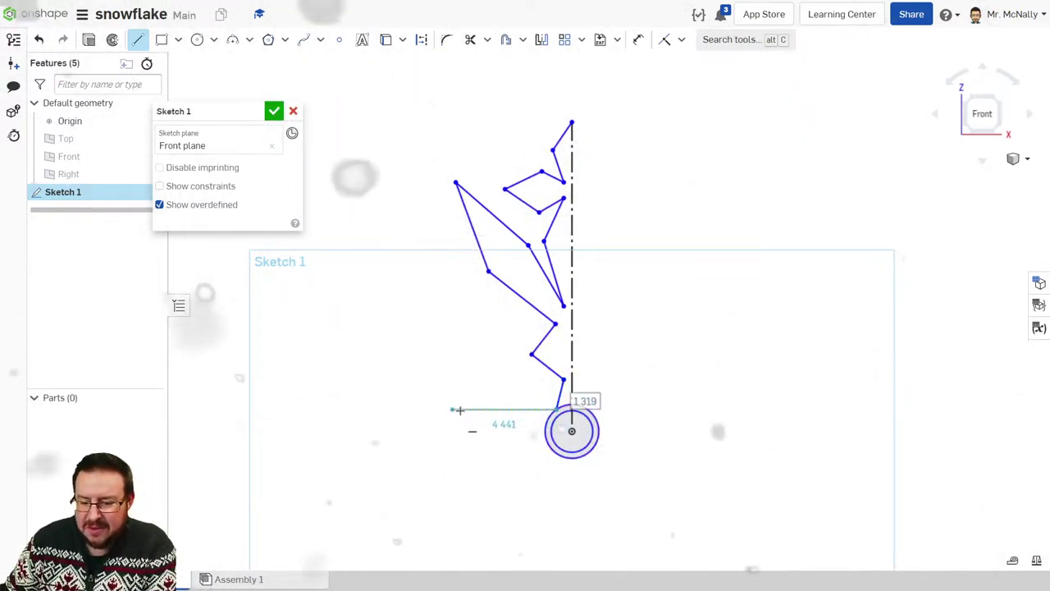
Step: Zoom in and end the line chain on the outer circle
{"action": "scroll", "coordinate": [558, 412], "scroll_direction": "up", "scroll_amount": 10}
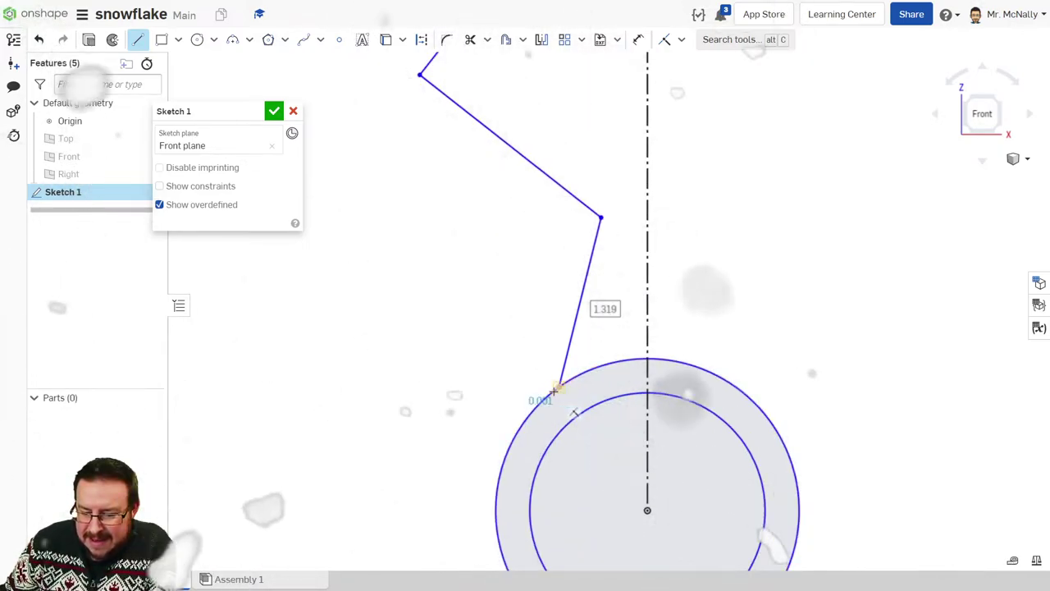
{"action": "scroll", "coordinate": [643, 164], "scroll_direction": "down", "scroll_amount": 8}
{"action": "scroll", "coordinate": [574, 180], "scroll_direction": "up", "scroll_amount": 8}
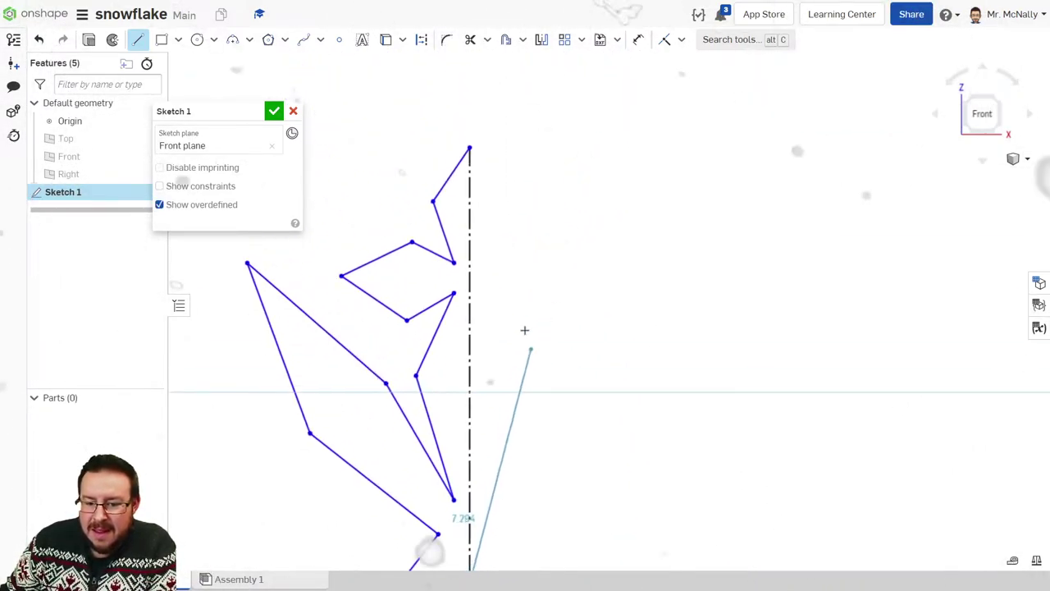
{"action": "scroll", "coordinate": [467, 141], "scroll_direction": "up", "scroll_amount": 2}
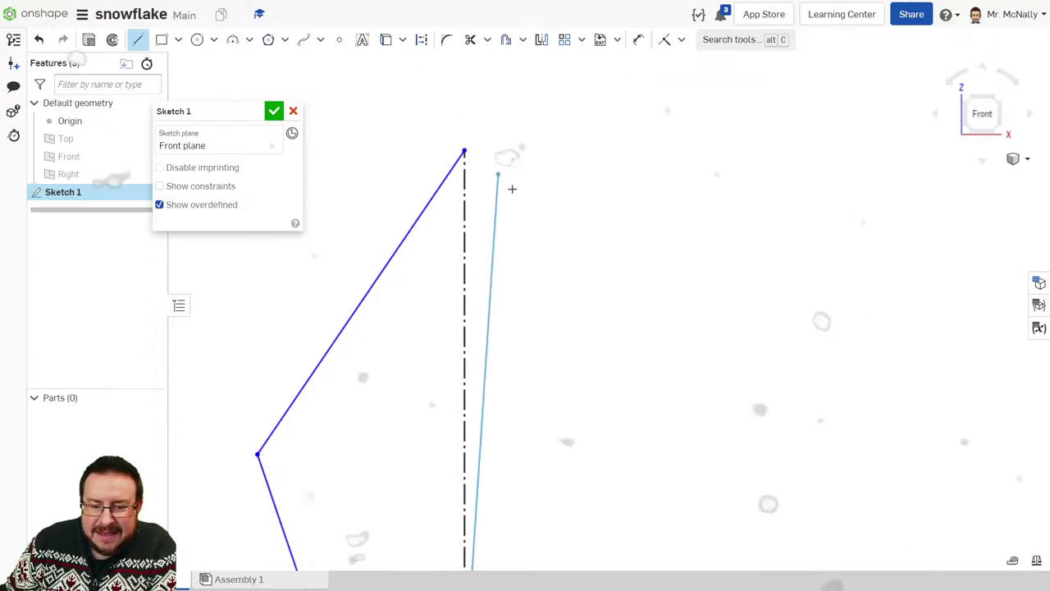
{"action": "scroll", "coordinate": [467, 276], "scroll_direction": "down", "scroll_amount": 8}
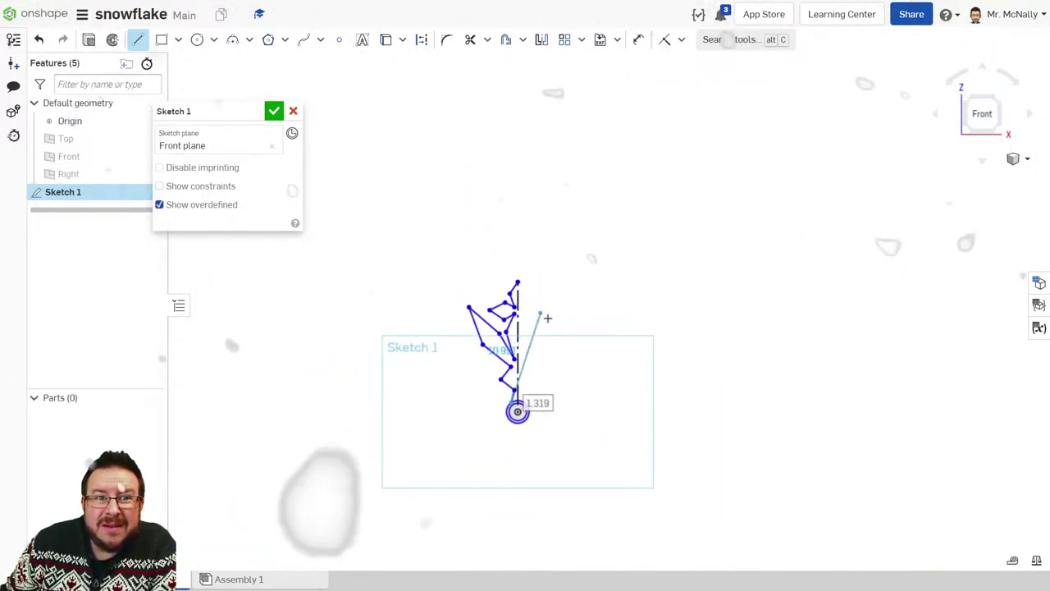
{"action": "scroll", "coordinate": [517, 411], "scroll_direction": "up", "scroll_amount": 10}
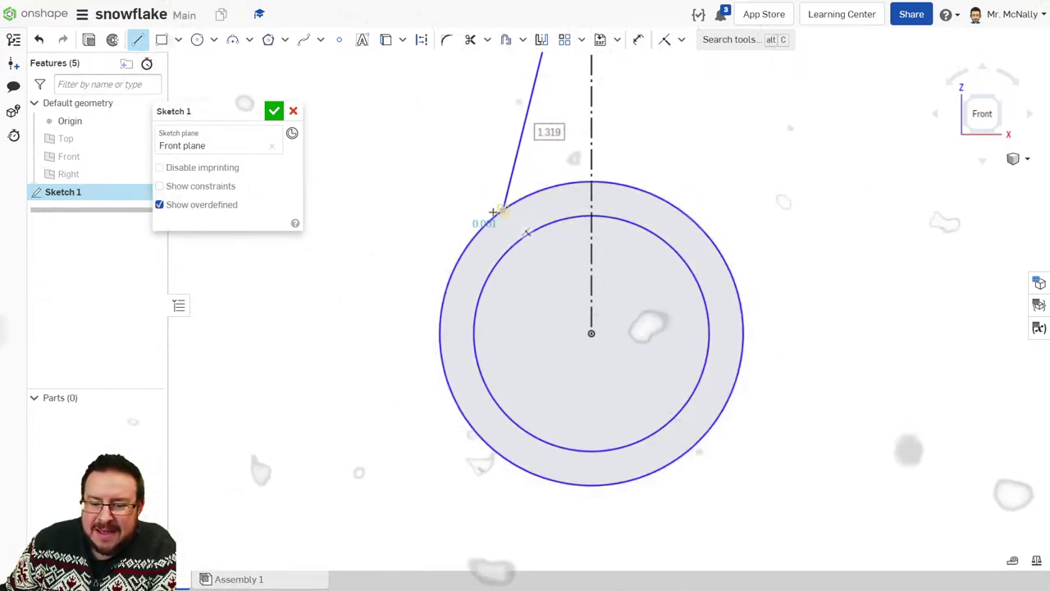
{"action": "left_click", "coordinate": [501, 214]}
Step: Pan and zoom around the sketch to review the whole arm outline
{"action": "scroll", "coordinate": [593, 185], "scroll_direction": "down", "scroll_amount": 5}
{"action": "middle_click_drag", "start_coordinate": [635, 158], "coordinate": [566, 298]}
{"action": "middle_click_drag", "start_coordinate": [556, 176], "coordinate": [506, 271]}
{"action": "scroll", "coordinate": [515, 181], "scroll_direction": "up", "scroll_amount": 8}
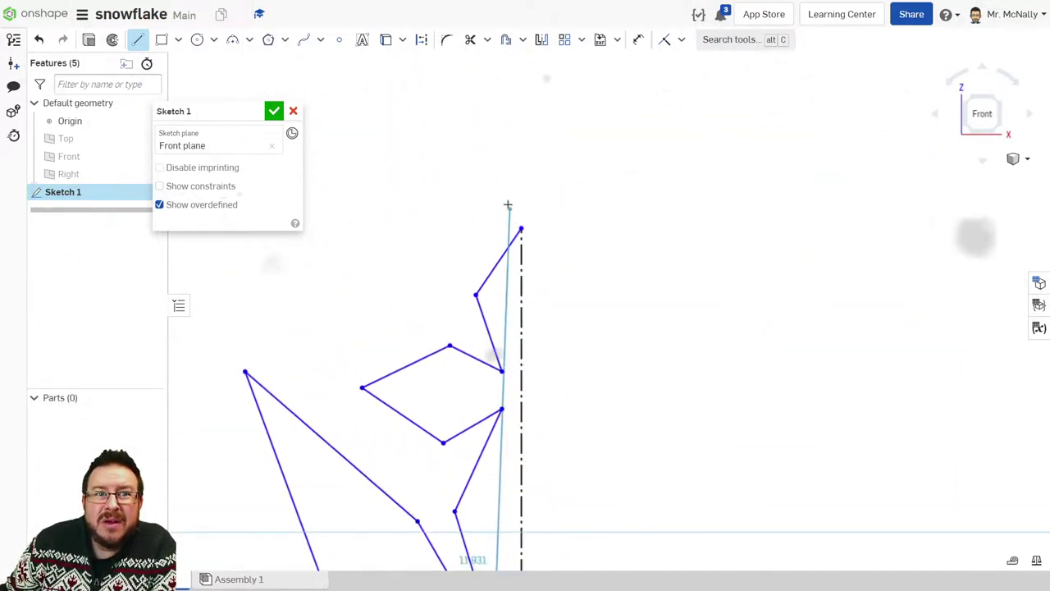
{"action": "scroll", "coordinate": [563, 323], "scroll_direction": "down", "scroll_amount": 6}
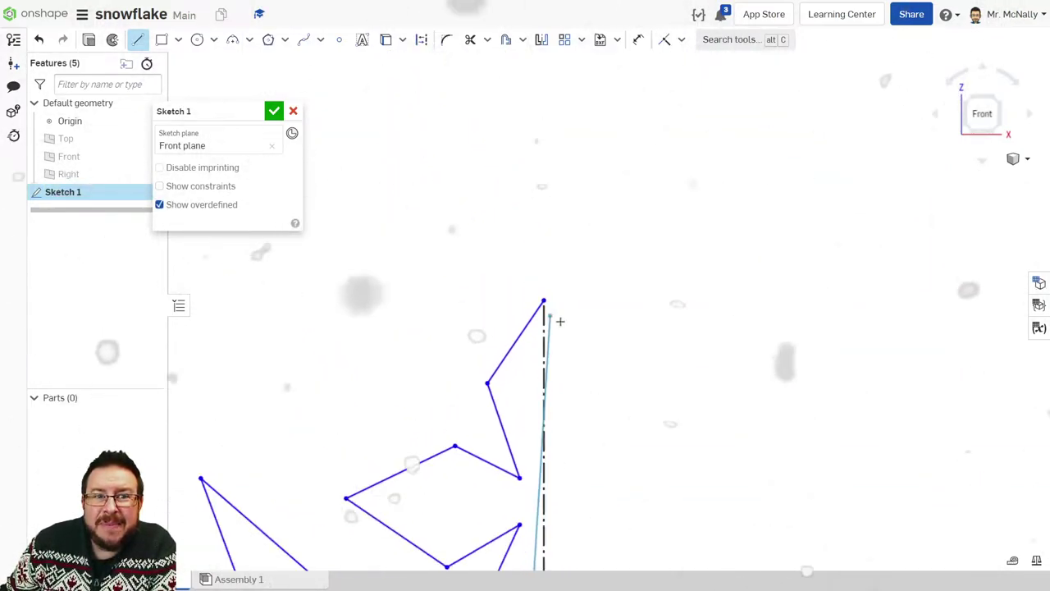
{"action": "scroll", "coordinate": [544, 375], "scroll_direction": "up", "scroll_amount": 8}
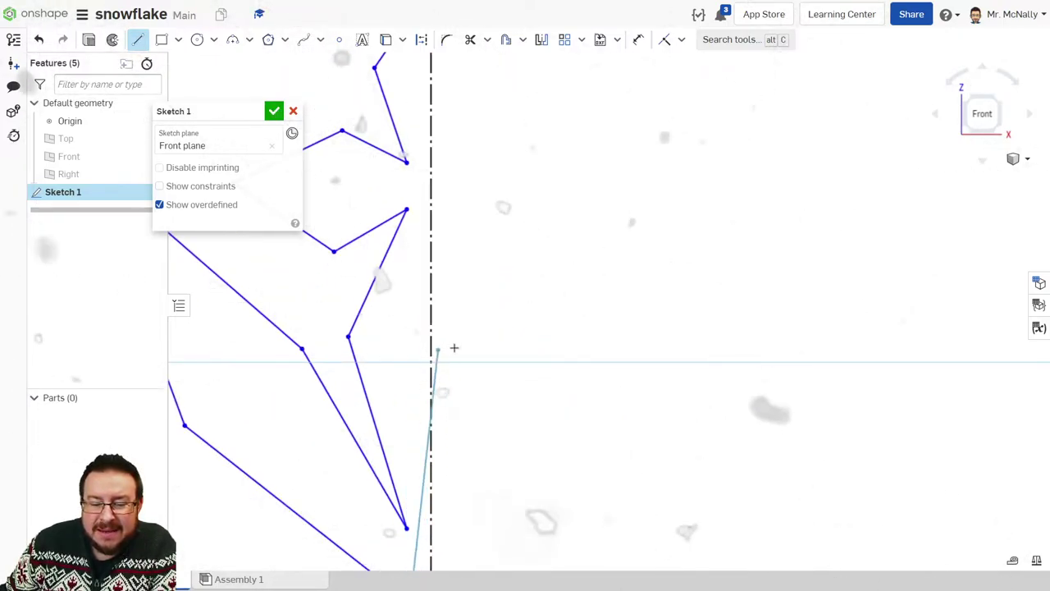
{"action": "scroll", "coordinate": [429, 269], "scroll_direction": "down", "scroll_amount": 3}
{"action": "scroll", "coordinate": [429, 269], "scroll_direction": "down", "scroll_amount": 3}
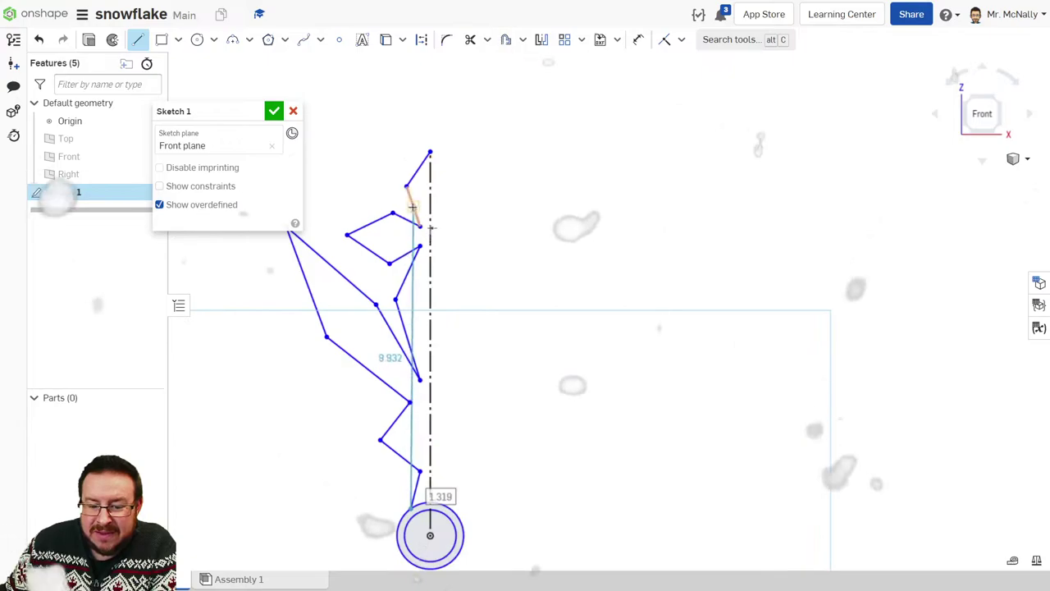
{"action": "scroll", "coordinate": [418, 353], "scroll_direction": "down", "scroll_amount": 3}
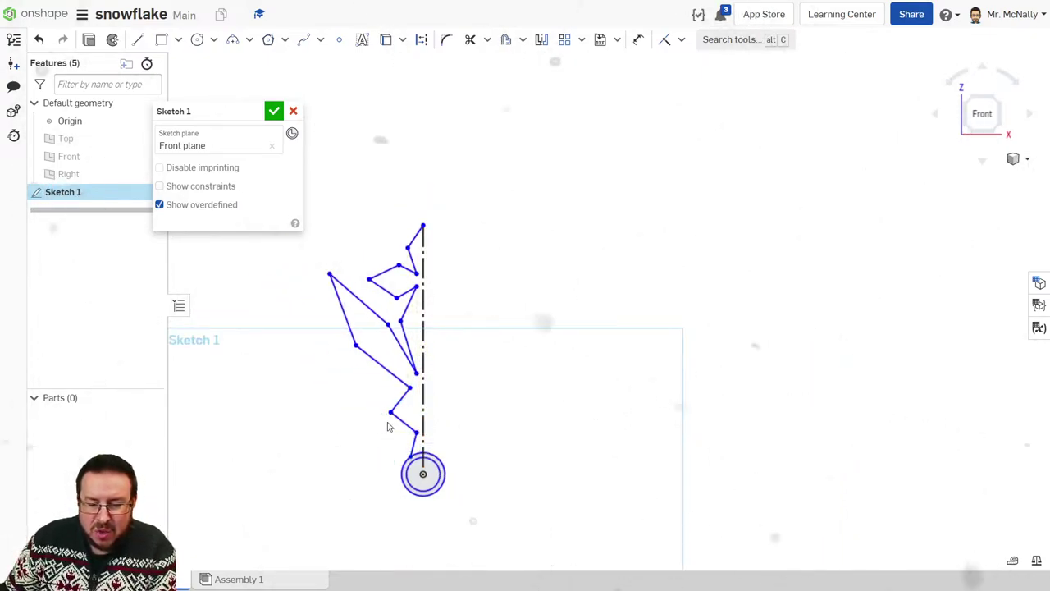
{"action": "scroll", "coordinate": [385, 427], "scroll_direction": "up", "scroll_amount": 5}
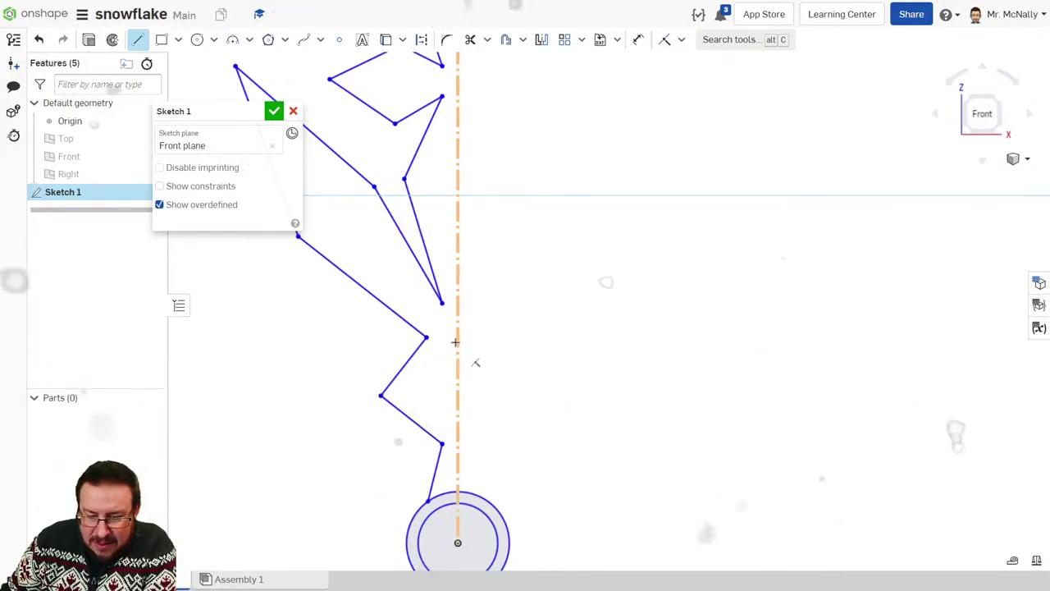
Step: Draw the bottom notch line ending on the axis, then stop the line chain
{"action": "left_click", "coordinate": [416, 391]}
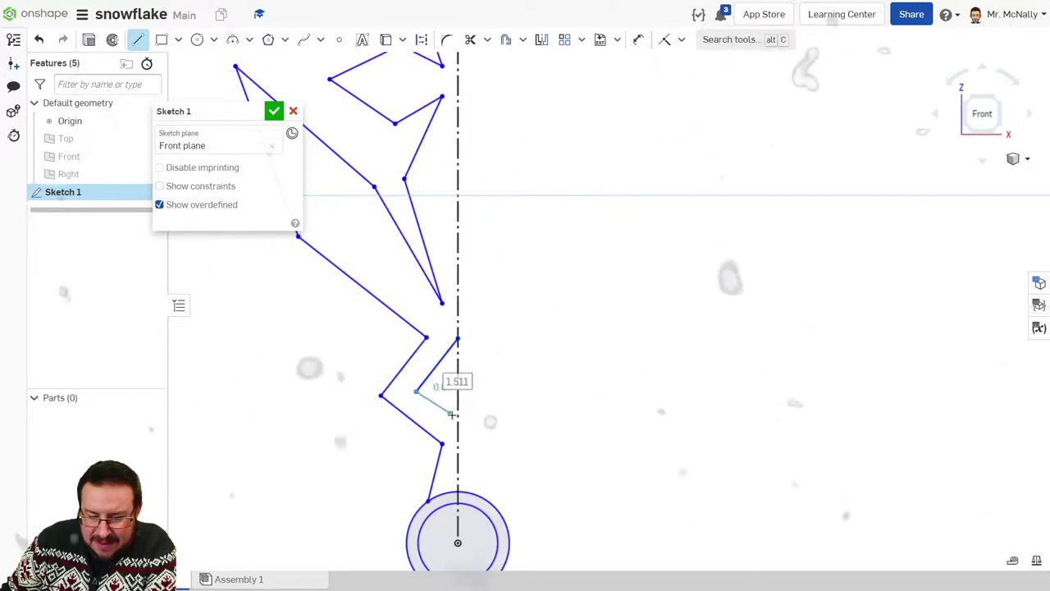
{"action": "left_click", "coordinate": [457, 424]}
{"action": "key", "text": "Escape"}
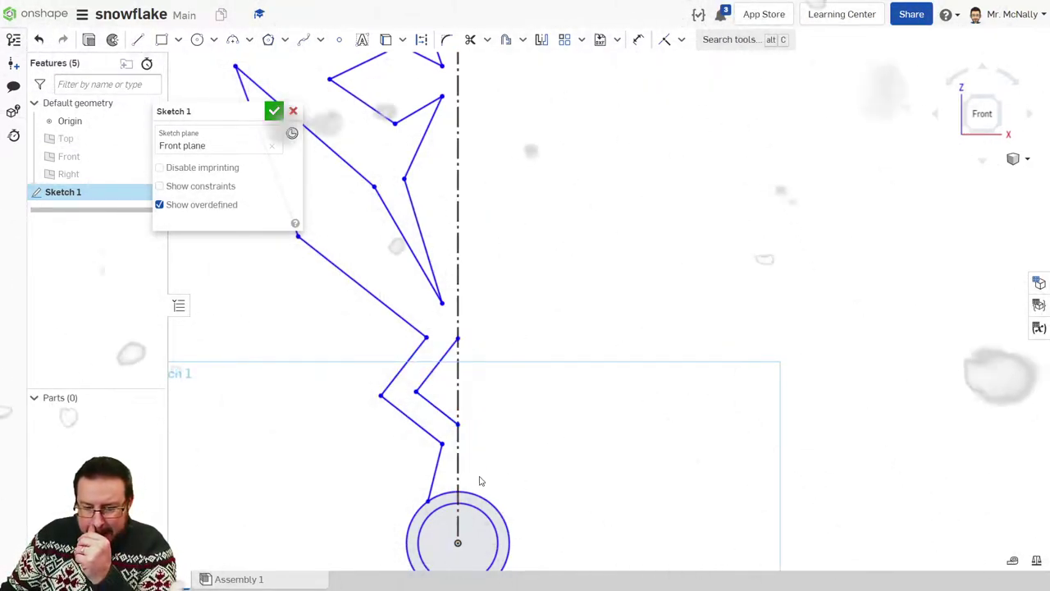
{"action": "right_click_drag", "start_coordinate": [499, 369], "coordinate": [595, 447]}
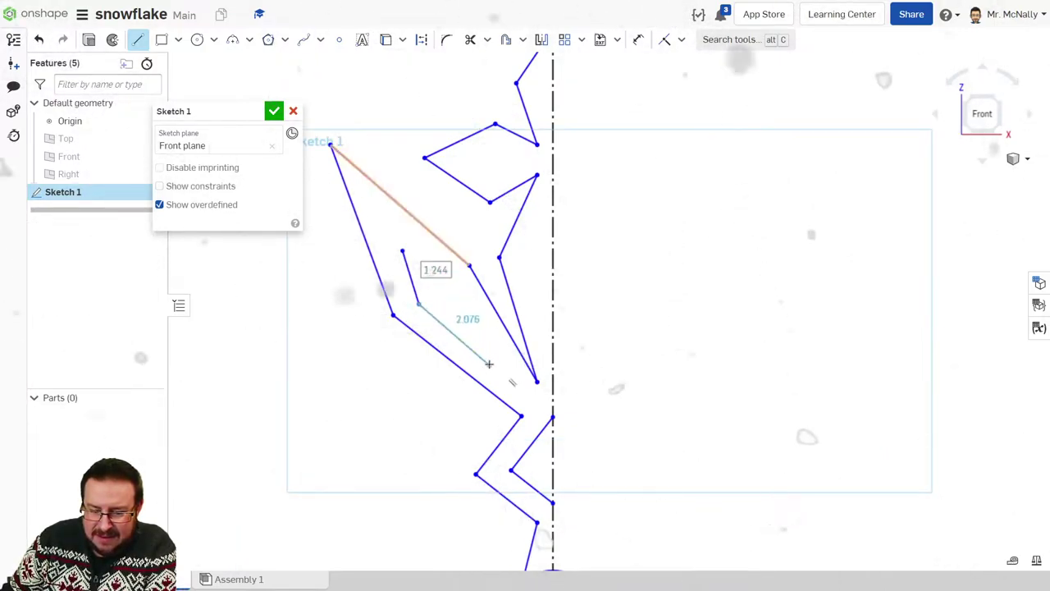
Step: Close the inner diamond cutout on the large branch and join the outline down to the ring
{"action": "left_click", "coordinate": [499, 365]}
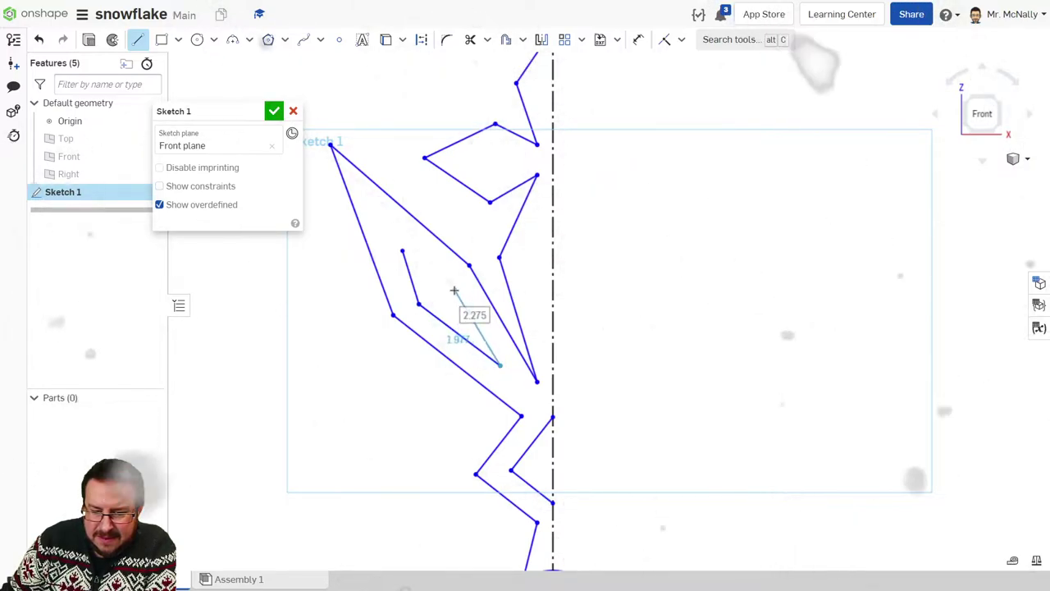
{"action": "left_click", "coordinate": [402, 250]}
{"action": "scroll", "coordinate": [632, 206], "scroll_direction": "down", "scroll_amount": 3}
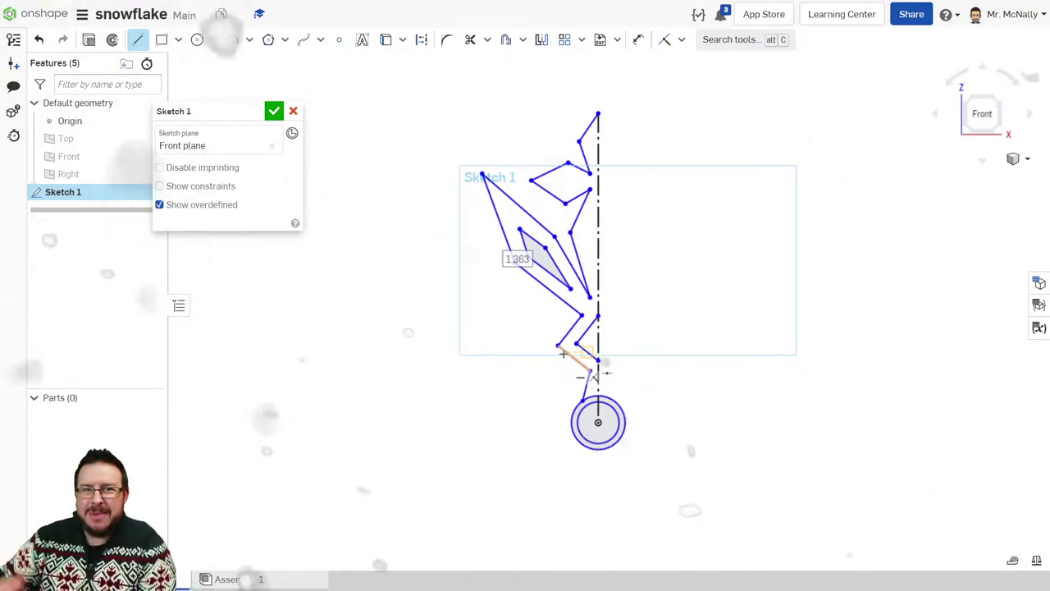
{"action": "left_click", "coordinate": [560, 349]}
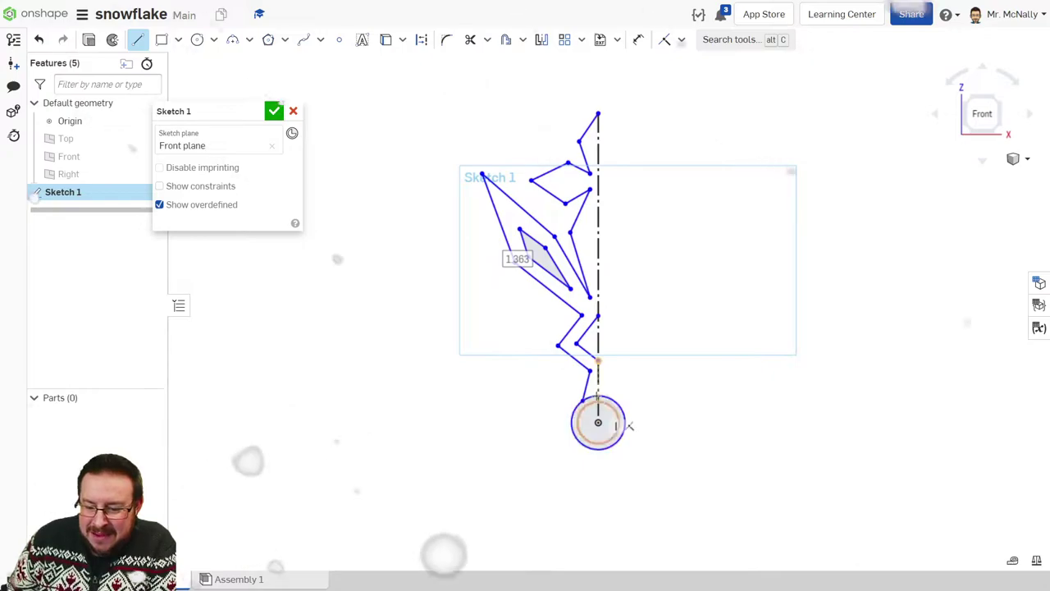
{"action": "middle_click_drag", "start_coordinate": [629, 260], "coordinate": [582, 250]}
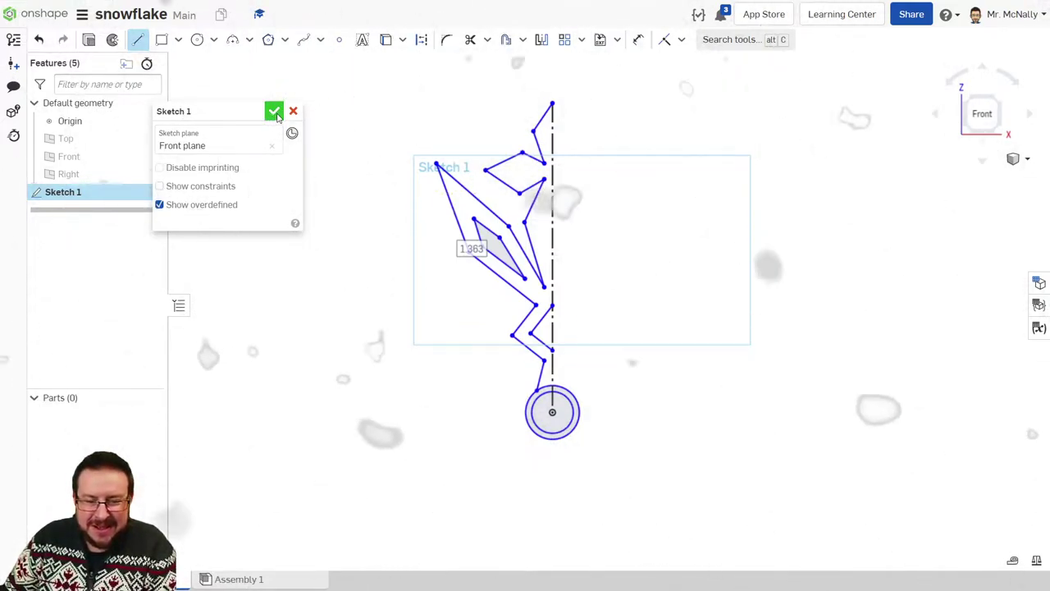
Step: Exit the line tool and window-select all of the half-arm lines
{"action": "right_click", "coordinate": [401, 113]}
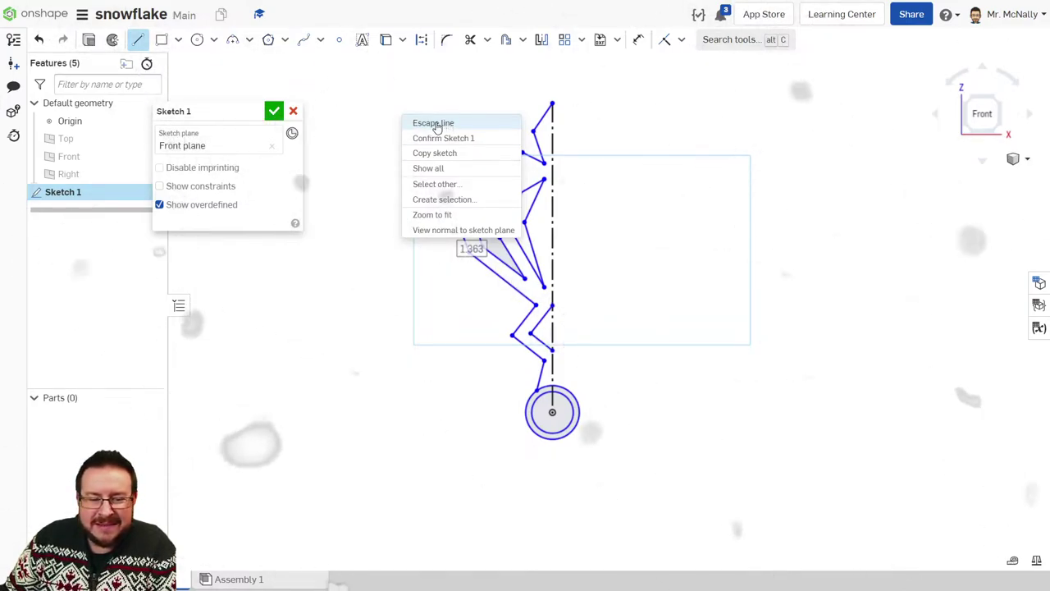
{"action": "left_click", "coordinate": [433, 125]}
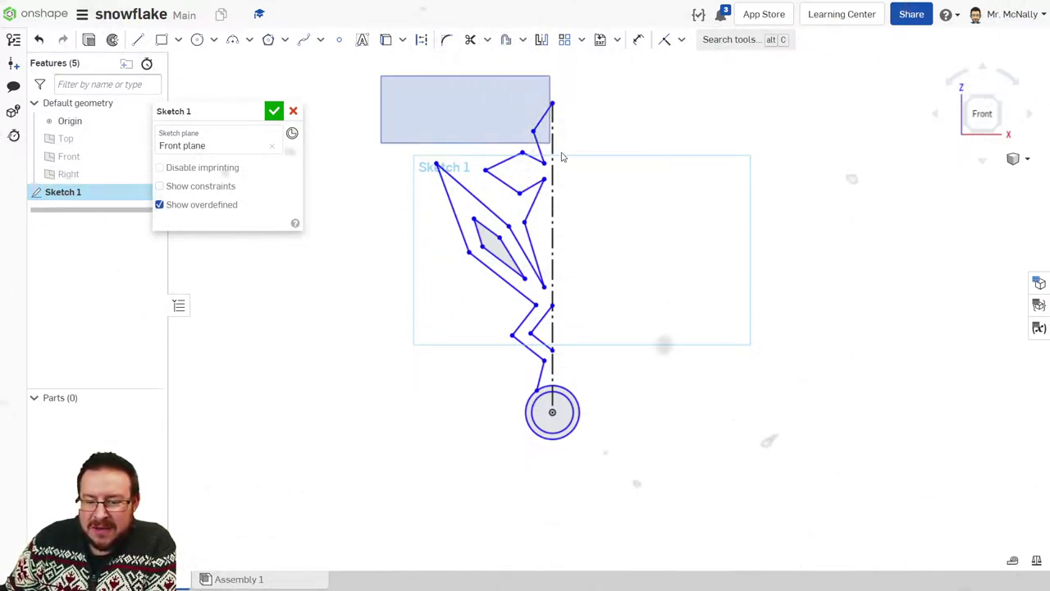
{"action": "mouse_move", "coordinate": [585, 179]}
{"action": "left_mouse_down"}
{"action": "mouse_move", "coordinate": [565, 171]}
{"action": "mouse_move", "coordinate": [629, 401]}
{"action": "mouse_move", "coordinate": [561, 381]}
{"action": "mouse_move", "coordinate": [542, 397]}
{"action": "mouse_move", "coordinate": [607, 403]}
{"action": "left_mouse_up"}
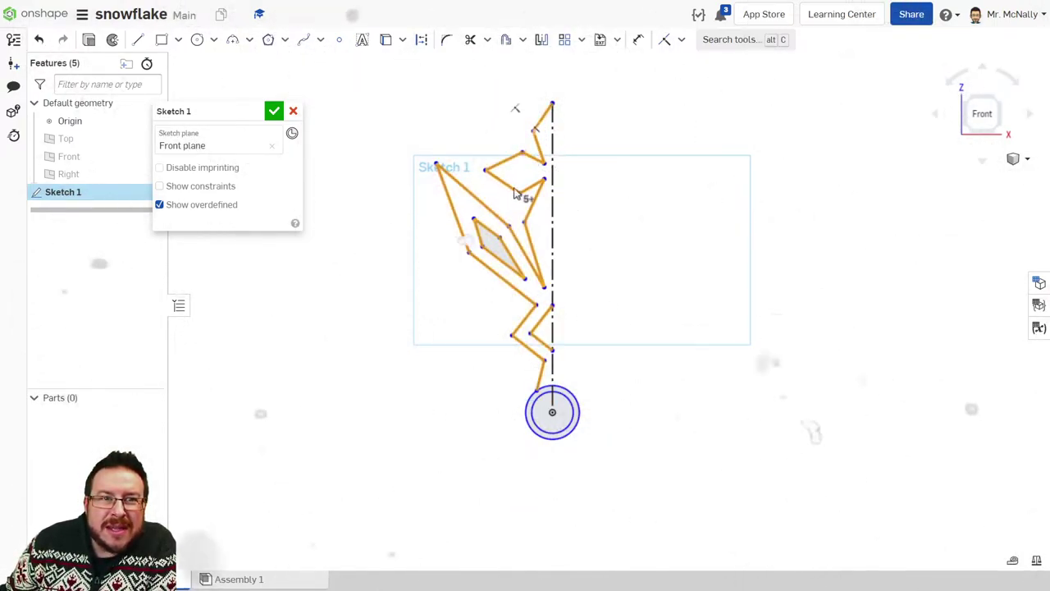
{"action": "left_click", "coordinate": [552, 398]}
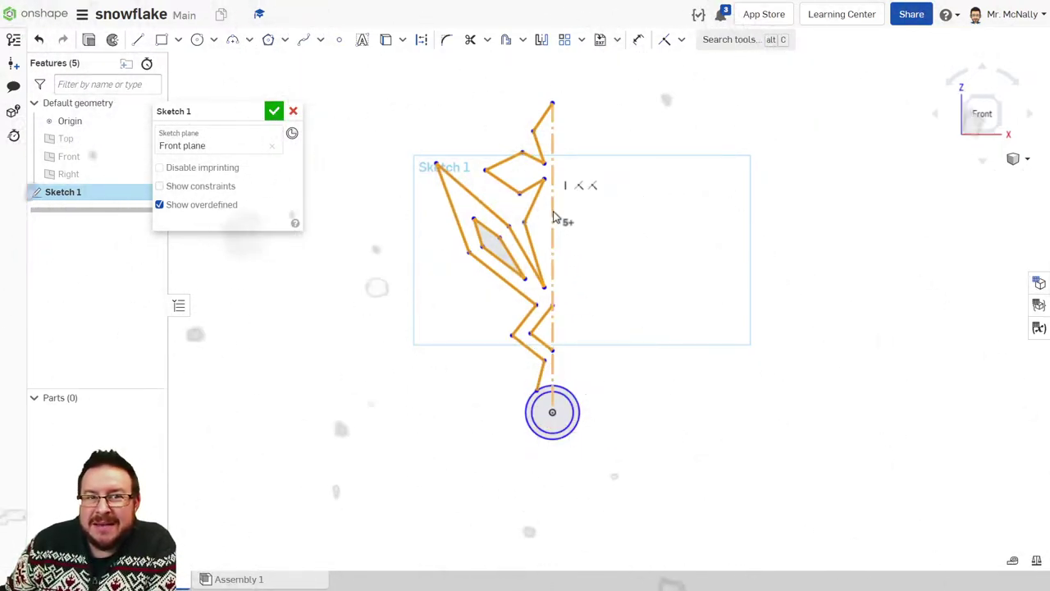
{"action": "left_click", "coordinate": [753, 200]}
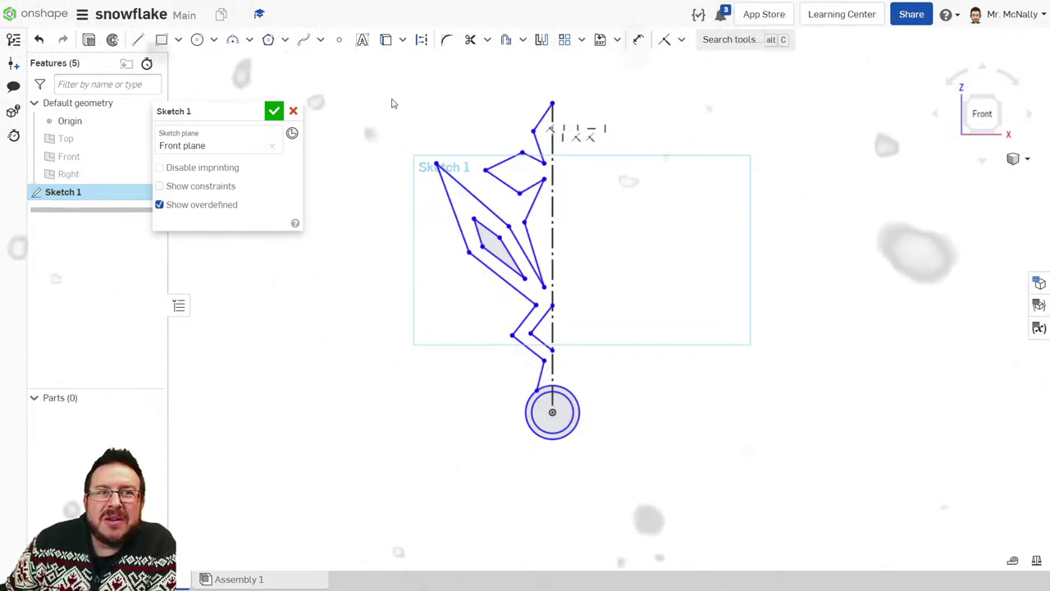
{"action": "mouse_move", "coordinate": [394, 63]}
{"action": "left_mouse_down"}
{"action": "mouse_move", "coordinate": [475, 153]}
{"action": "mouse_move", "coordinate": [595, 328]}
{"action": "mouse_move", "coordinate": [633, 410]}
{"action": "mouse_move", "coordinate": [639, 404]}
{"action": "mouse_move", "coordinate": [546, 392]}
{"action": "mouse_move", "coordinate": [623, 409]}
{"action": "mouse_move", "coordinate": [634, 401]}
{"action": "left_mouse_up"}
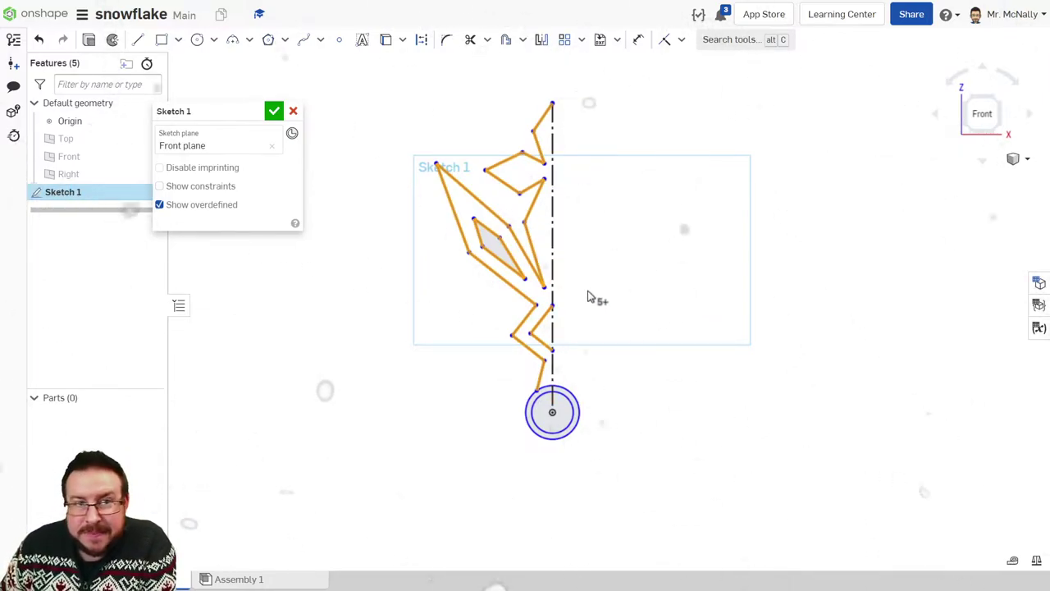
Step: Mirror the selected half arm across the vertical construction line and accept Sketch 1
{"action": "left_click", "coordinate": [542, 43]}
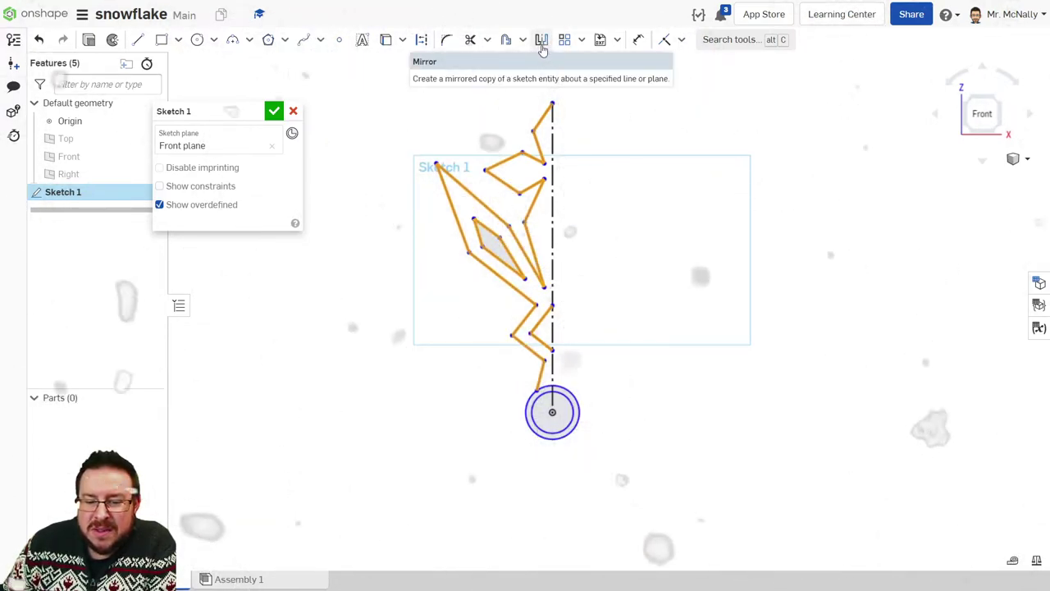
{"action": "left_click", "coordinate": [542, 43]}
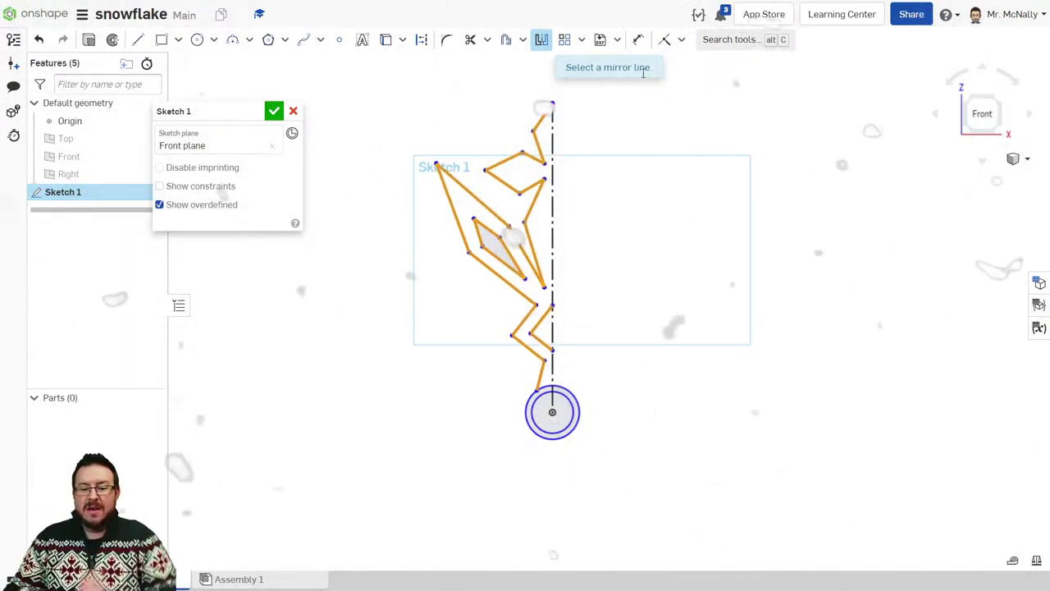
{"action": "left_click", "coordinate": [553, 138]}
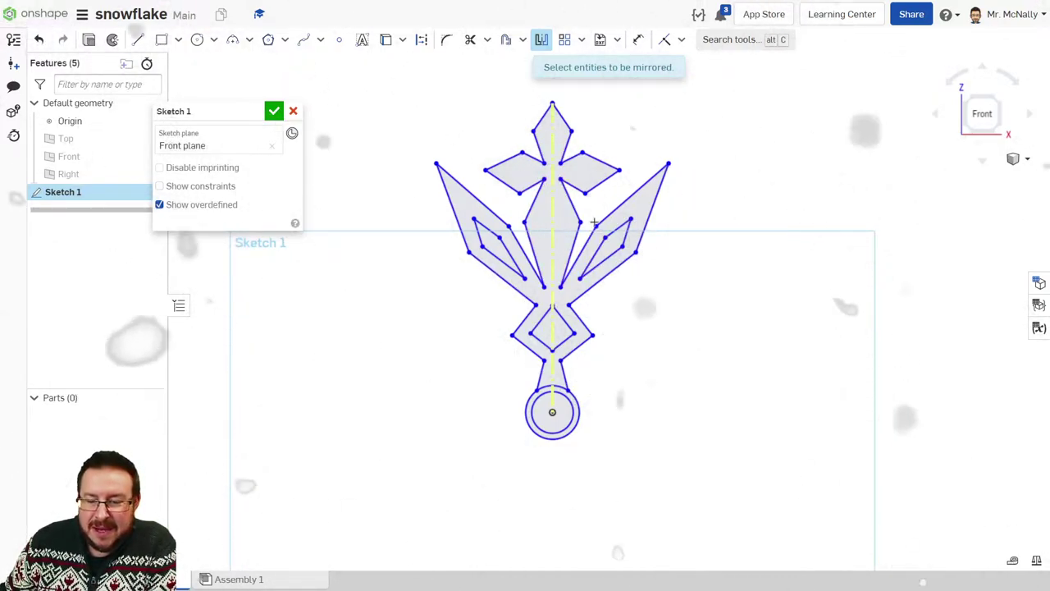
{"action": "scroll", "coordinate": [561, 263], "scroll_direction": "down", "scroll_amount": 3}
{"action": "scroll", "coordinate": [560, 238], "scroll_direction": "up", "scroll_amount": 3}
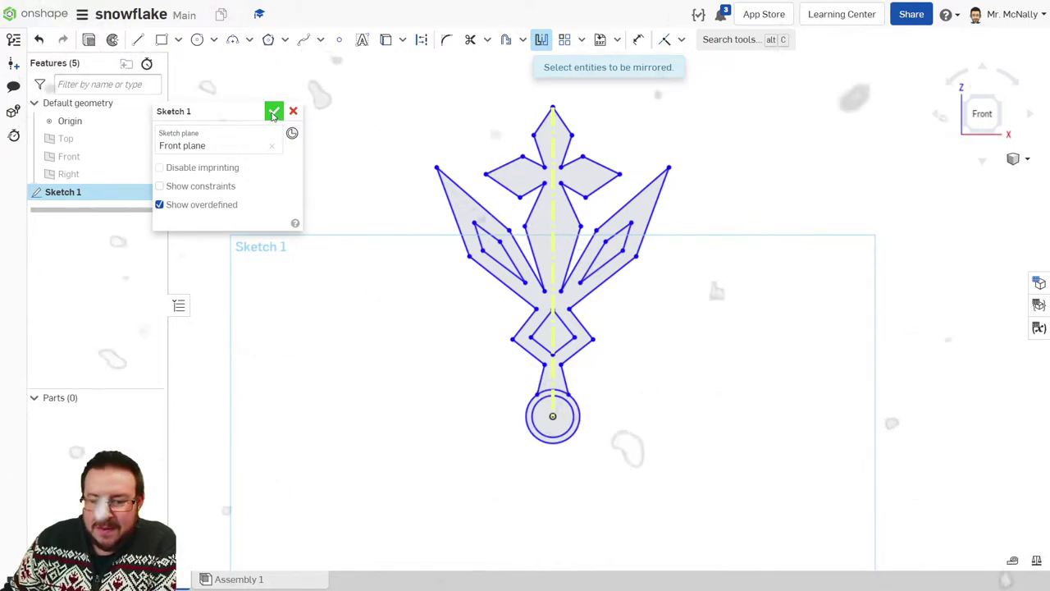
{"action": "left_click", "coordinate": [273, 112]}
Step: Start an extrude and select the arm and ring regions of Sketch 1
{"action": "mouse_move", "coordinate": [438, 383]}
{"action": "right_mouse_down"}
{"action": "mouse_move", "coordinate": [405, 329]}
{"action": "mouse_move", "coordinate": [389, 353]}
{"action": "mouse_move", "coordinate": [544, 263]}
{"action": "mouse_move", "coordinate": [558, 269]}
{"action": "right_mouse_up"}
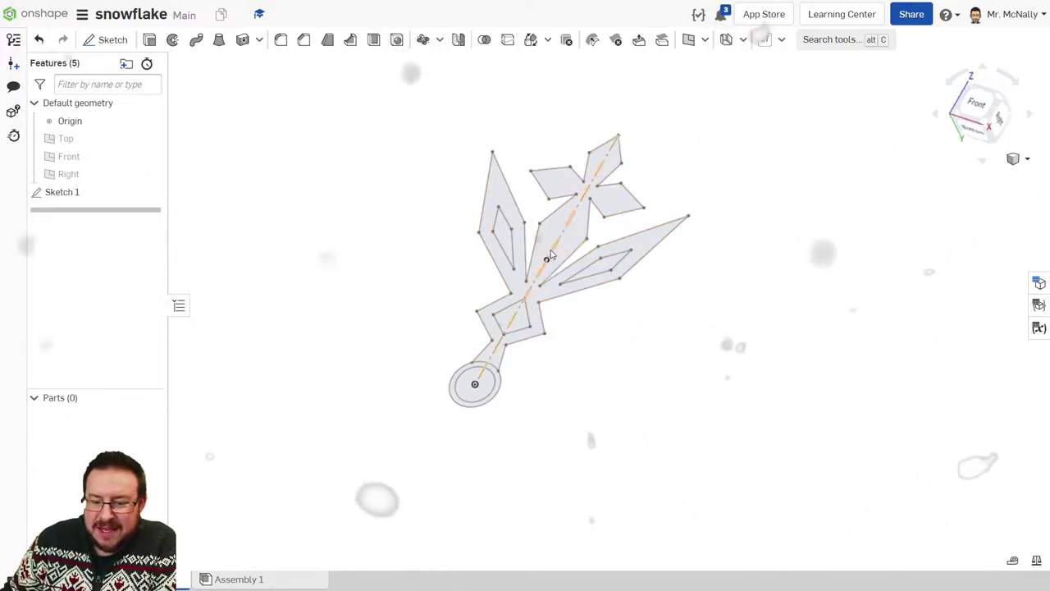
{"action": "right_click_drag", "start_coordinate": [531, 219], "coordinate": [532, 234]}
{"action": "scroll", "coordinate": [533, 237], "scroll_direction": "up", "scroll_amount": 5}
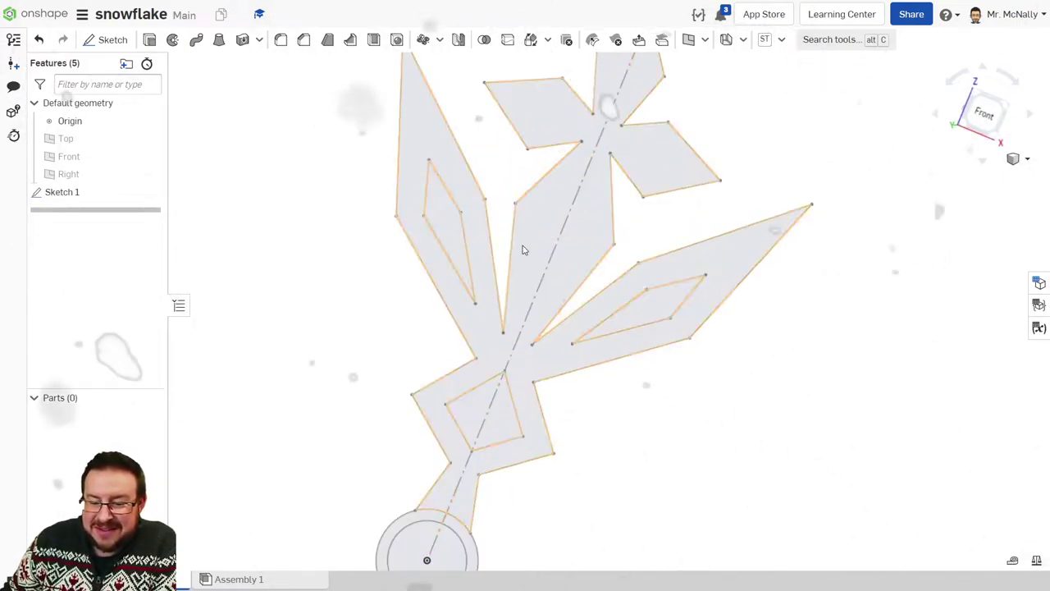
{"action": "scroll", "coordinate": [603, 164], "scroll_direction": "down", "scroll_amount": 3}
{"action": "scroll", "coordinate": [600, 206], "scroll_direction": "up", "scroll_amount": 6}
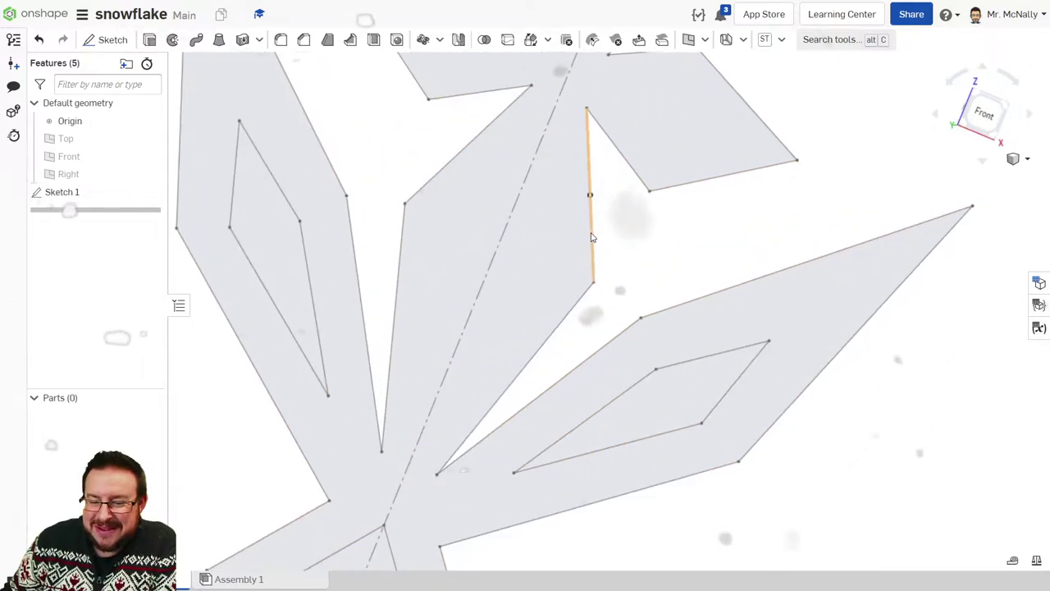
{"action": "scroll", "coordinate": [592, 237], "scroll_direction": "down", "scroll_amount": 6}
{"action": "right_click_drag", "start_coordinate": [574, 218], "coordinate": [576, 279]}
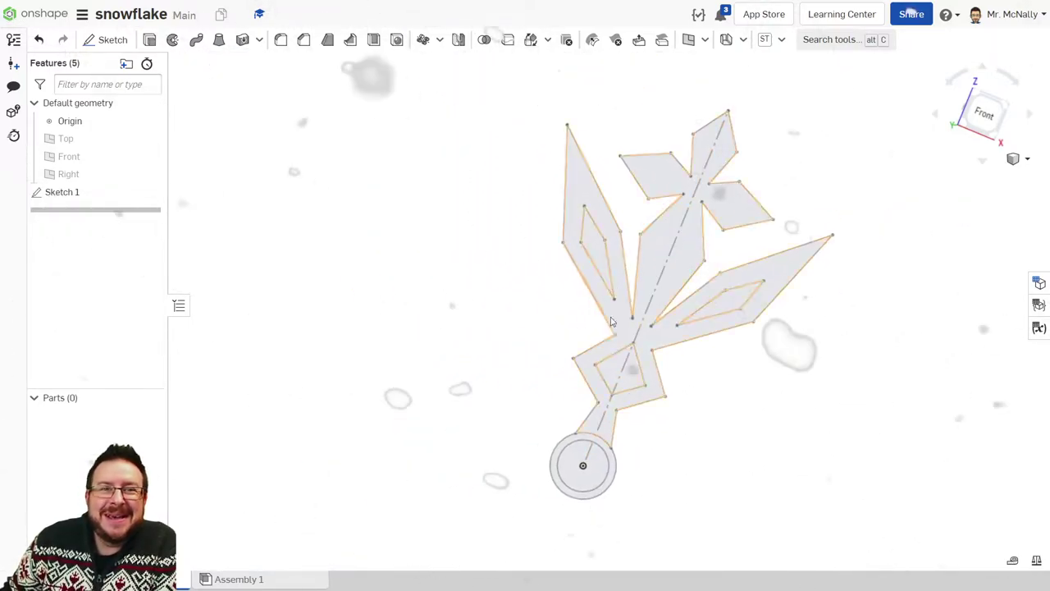
{"action": "left_click", "coordinate": [150, 41]}
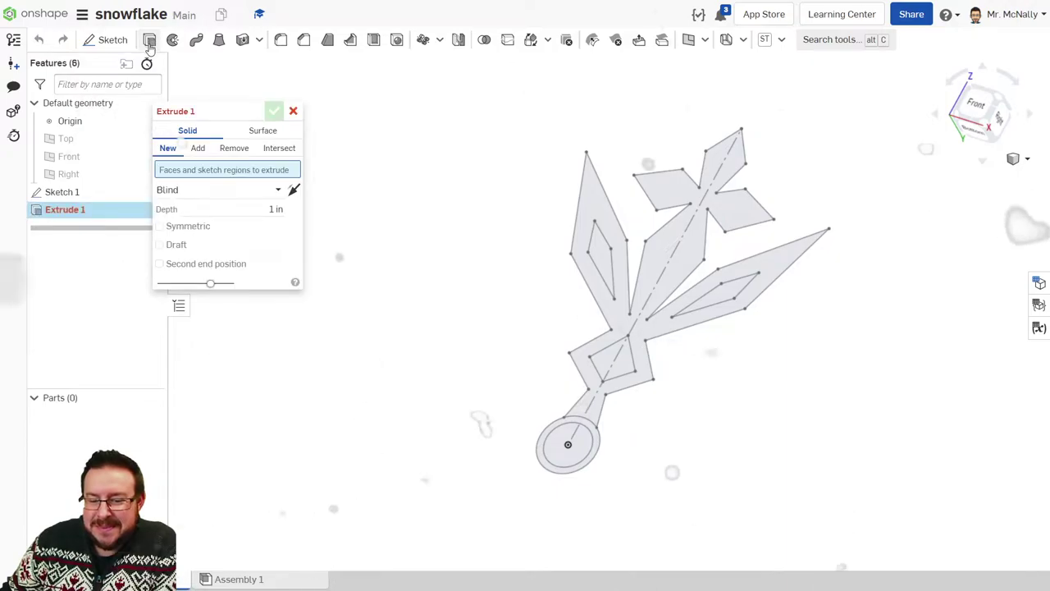
{"action": "left_click", "coordinate": [588, 195]}
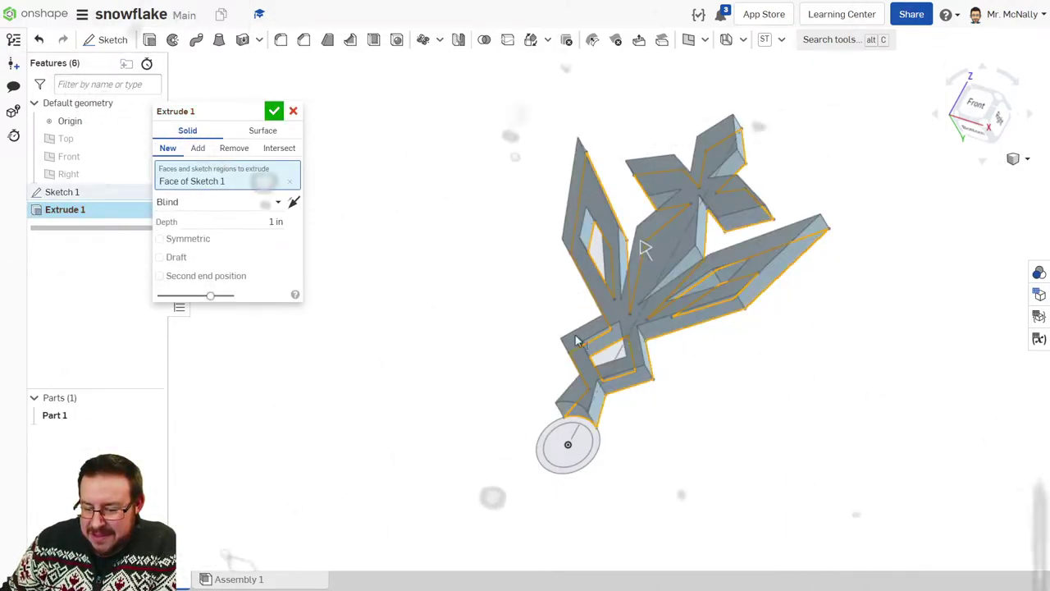
{"action": "left_click", "coordinate": [595, 433]}
Step: Set the extrusion depth to 0.25 in and accept it, creating Part 1
{"action": "right_click_drag", "start_coordinate": [595, 434], "coordinate": [369, 274]}
{"action": "left_click", "coordinate": [276, 238]}
{"action": "type", "text": "0.1"}
{"action": "key", "text": "Return"}
{"action": "right_click_drag", "start_coordinate": [553, 293], "coordinate": [310, 252]}
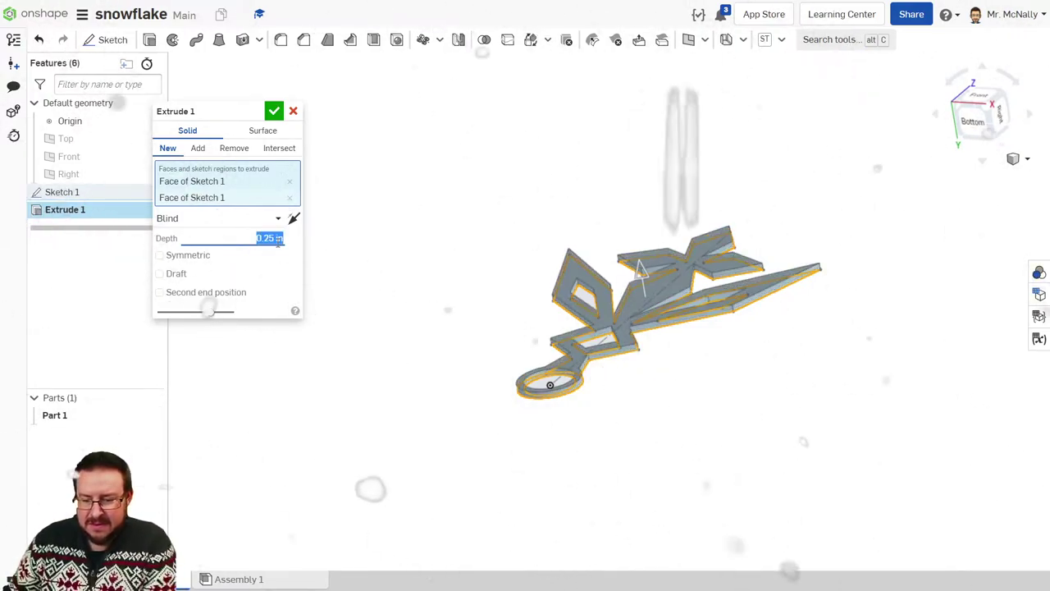
{"action": "right_click_drag", "start_coordinate": [495, 270], "coordinate": [527, 270]}
{"action": "scroll", "coordinate": [680, 315], "scroll_direction": "up", "scroll_amount": 5}
{"action": "scroll", "coordinate": [696, 322], "scroll_direction": "up", "scroll_amount": 3}
{"action": "scroll", "coordinate": [696, 321], "scroll_direction": "down", "scroll_amount": 5}
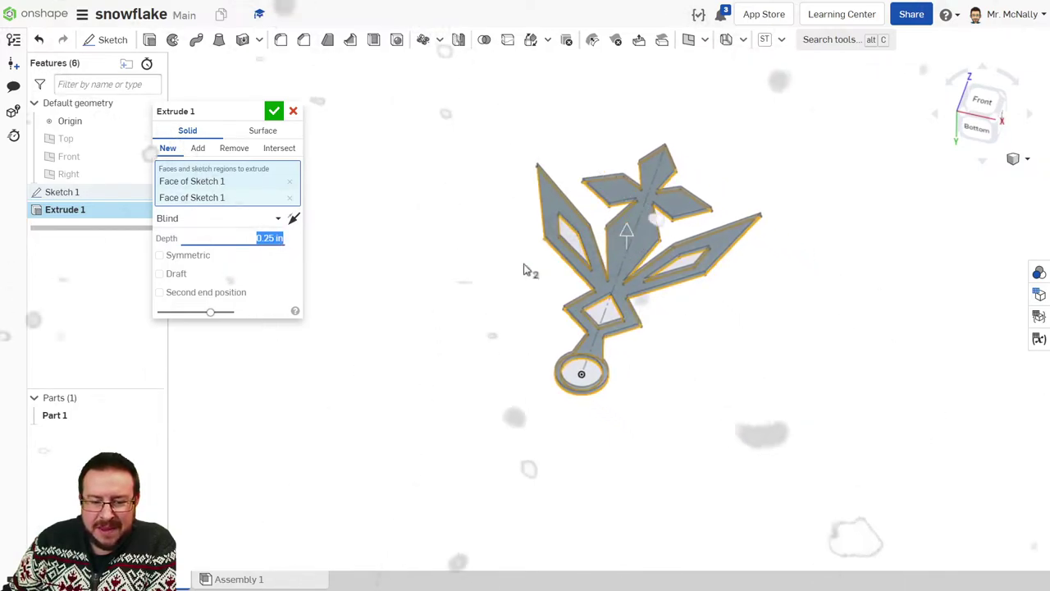
{"action": "left_click", "coordinate": [273, 112]}
Step: Orbit the part, snap to the Front view, and center it on screen
{"action": "right_click_drag", "start_coordinate": [525, 271], "coordinate": [903, 157]}
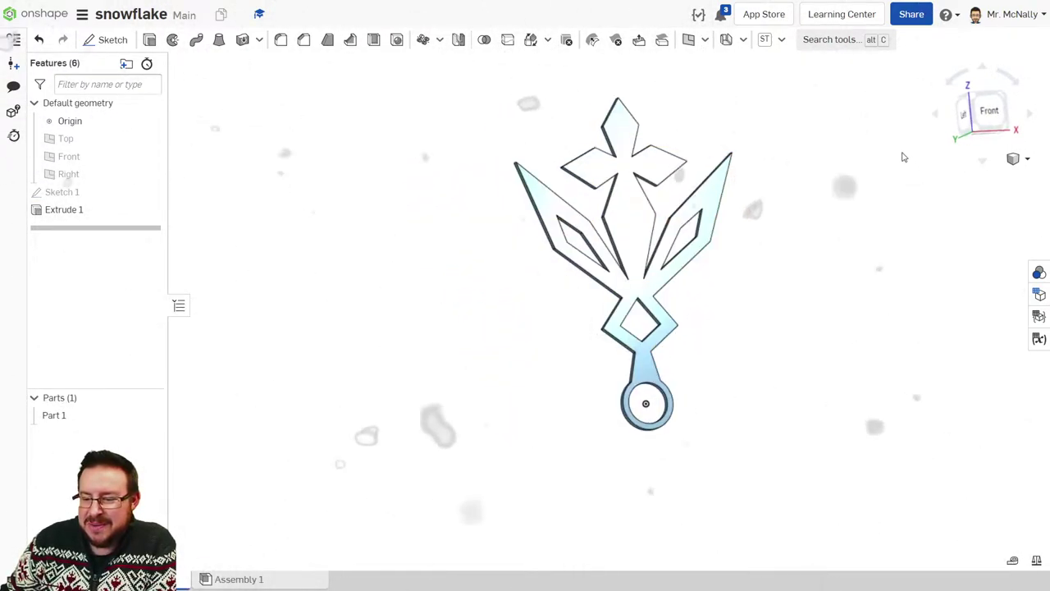
{"action": "left_click", "coordinate": [987, 111]}
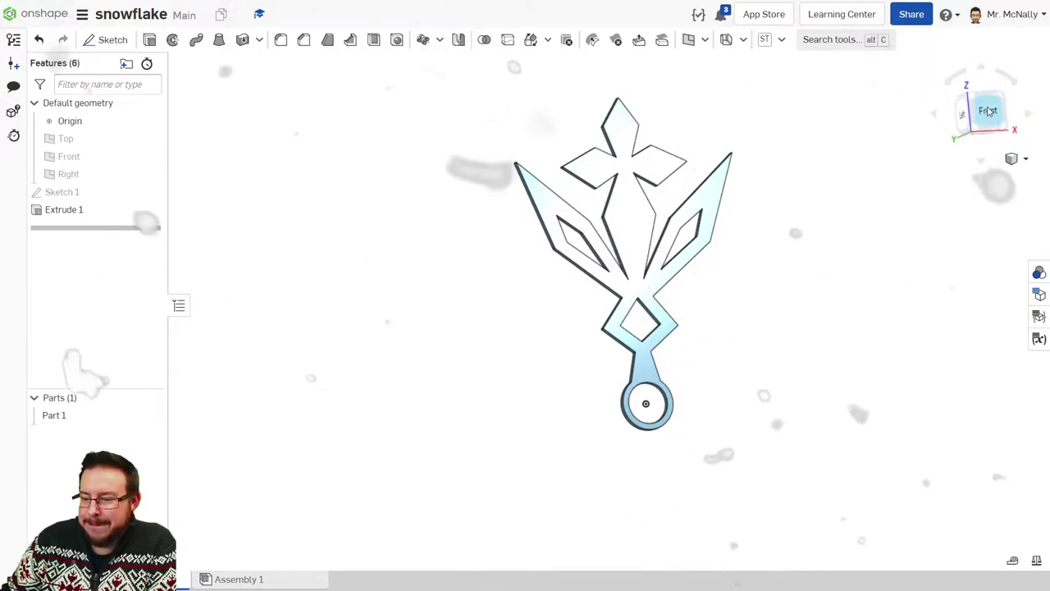
{"action": "middle_click_drag", "start_coordinate": [645, 243], "coordinate": [542, 213]}
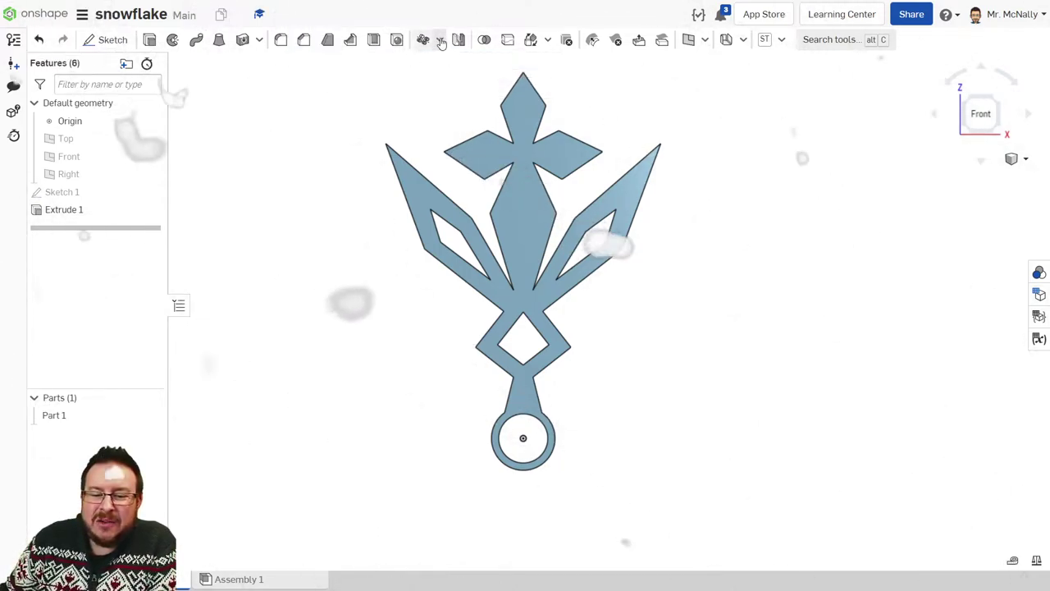
Step: Open a Circular pattern feature, after cancelling an accidental Linear pattern
{"action": "left_click", "coordinate": [440, 46]}
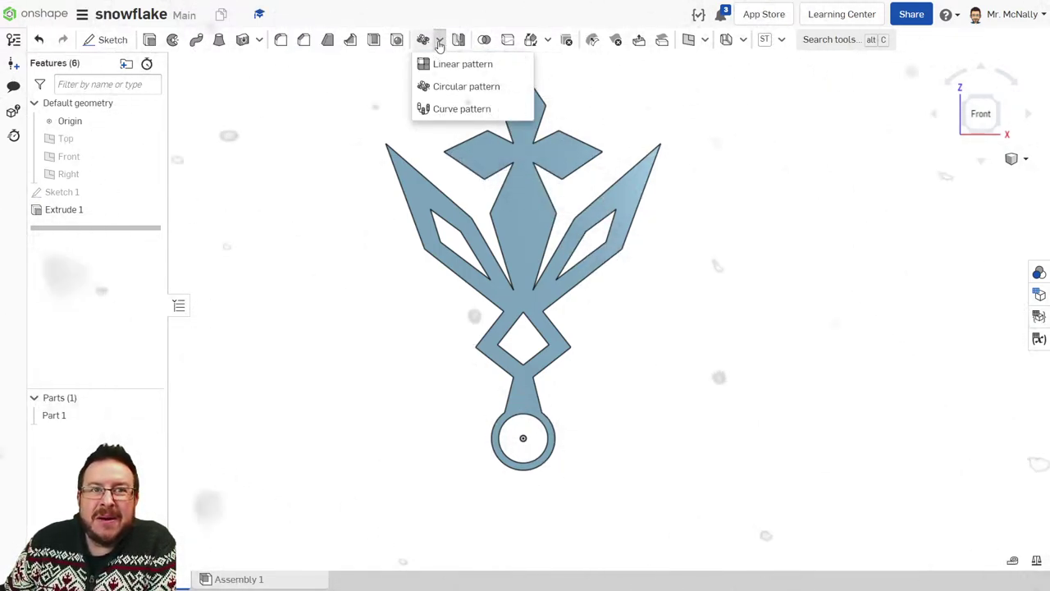
{"action": "left_click", "coordinate": [439, 63]}
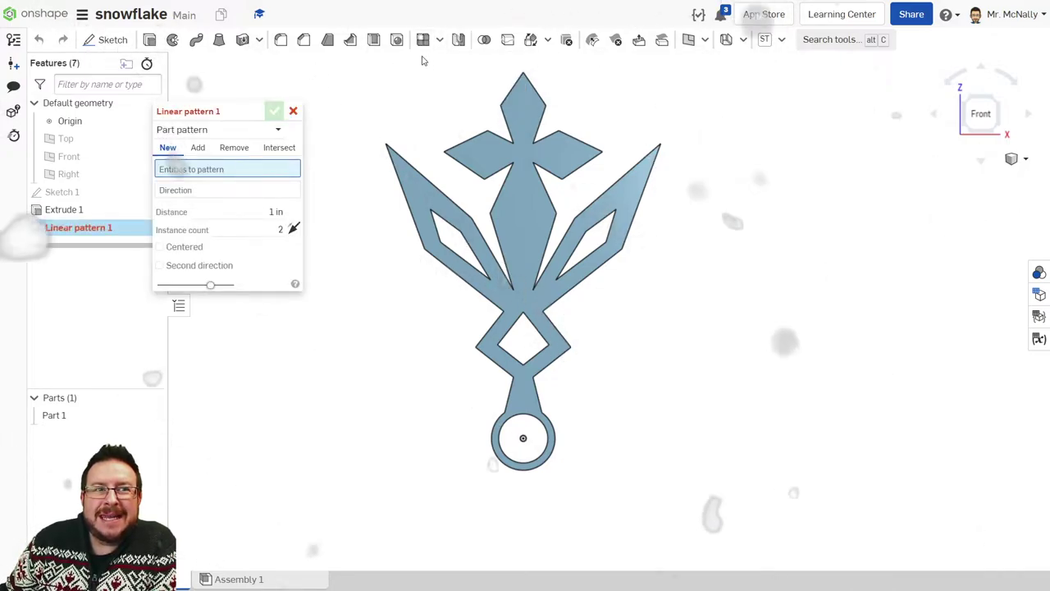
{"action": "left_click", "coordinate": [293, 110]}
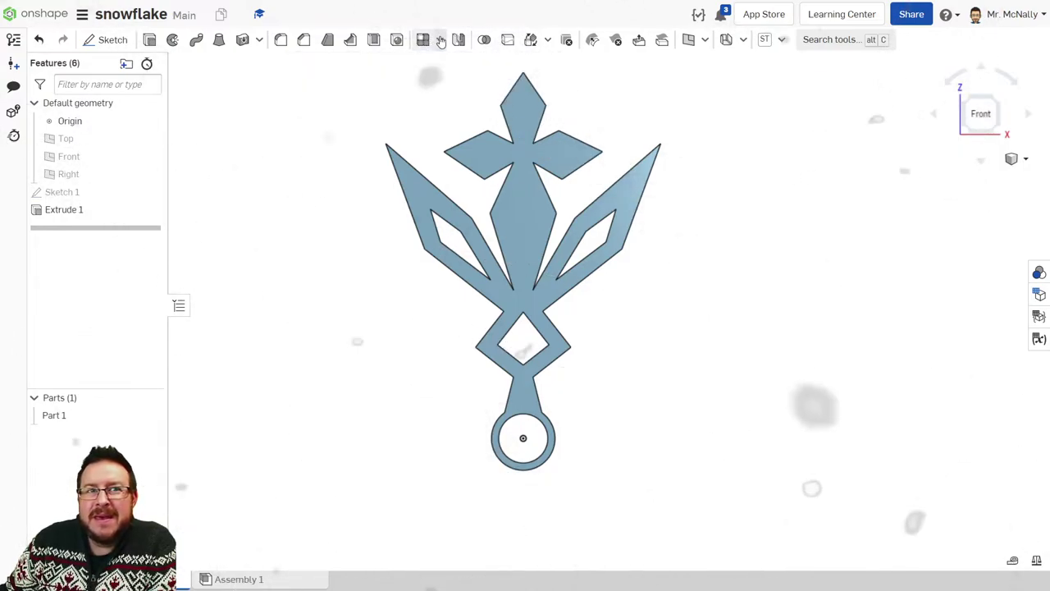
{"action": "left_click", "coordinate": [440, 41]}
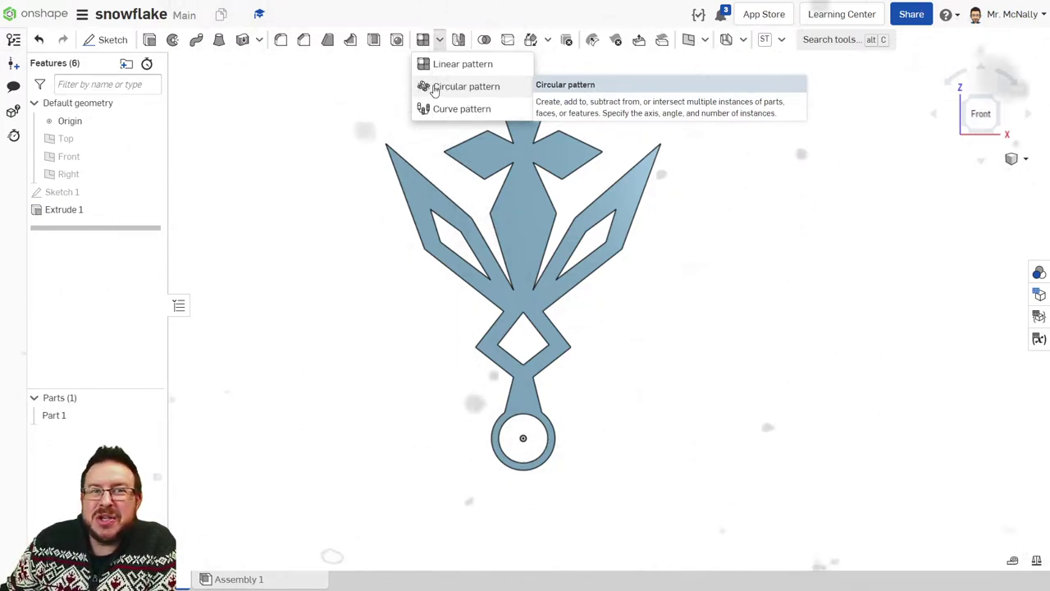
{"action": "left_click", "coordinate": [461, 90]}
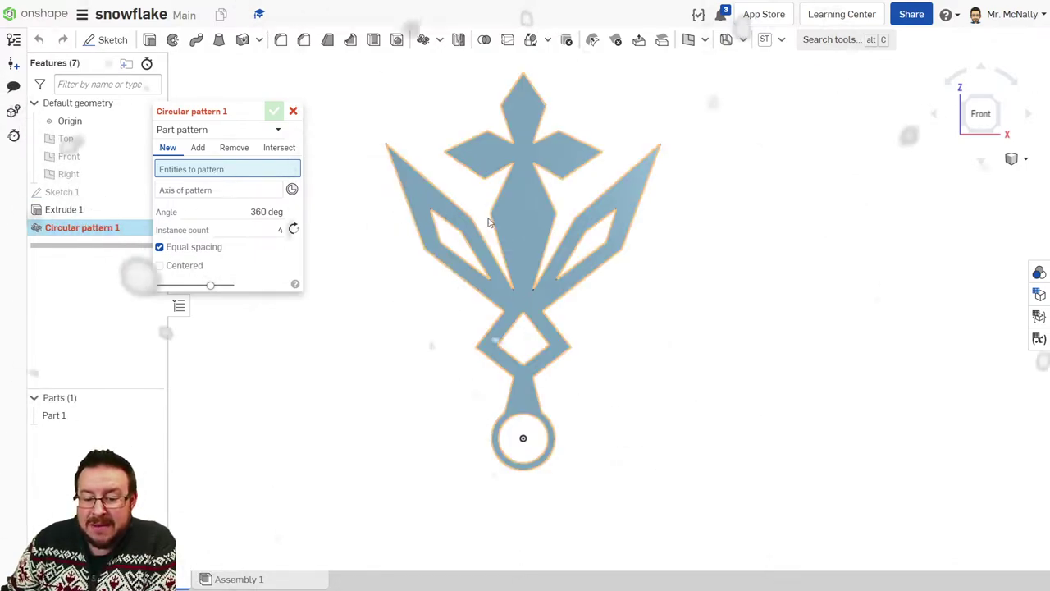
Step: Select Part 1 to pattern and pick the ring face as the pattern axis
{"action": "left_click", "coordinate": [517, 214]}
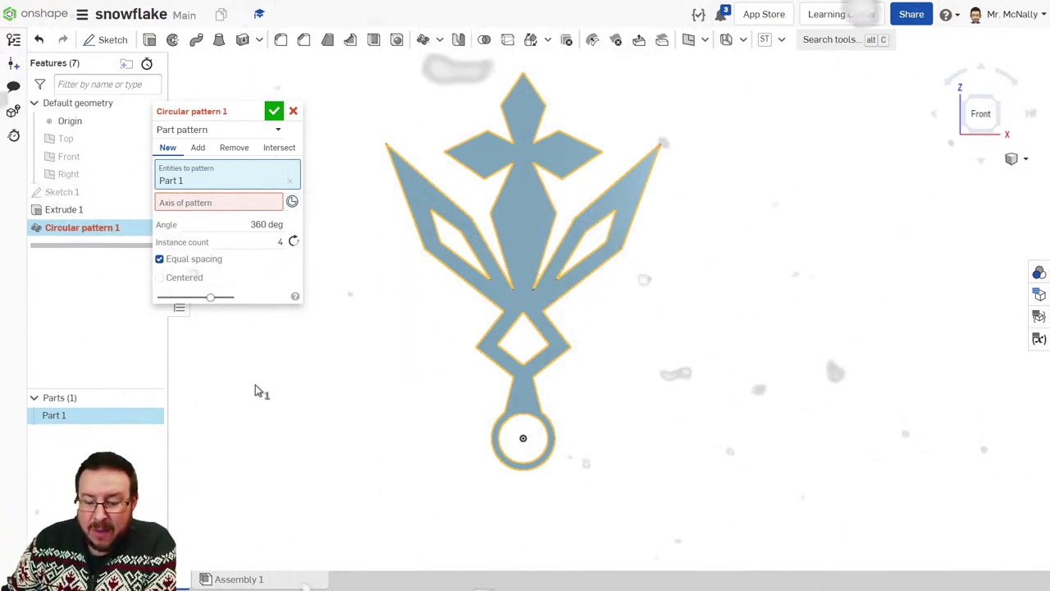
{"action": "scroll", "coordinate": [483, 413], "scroll_direction": "up", "scroll_amount": 5}
{"action": "right_click_drag", "start_coordinate": [483, 413], "coordinate": [434, 347]}
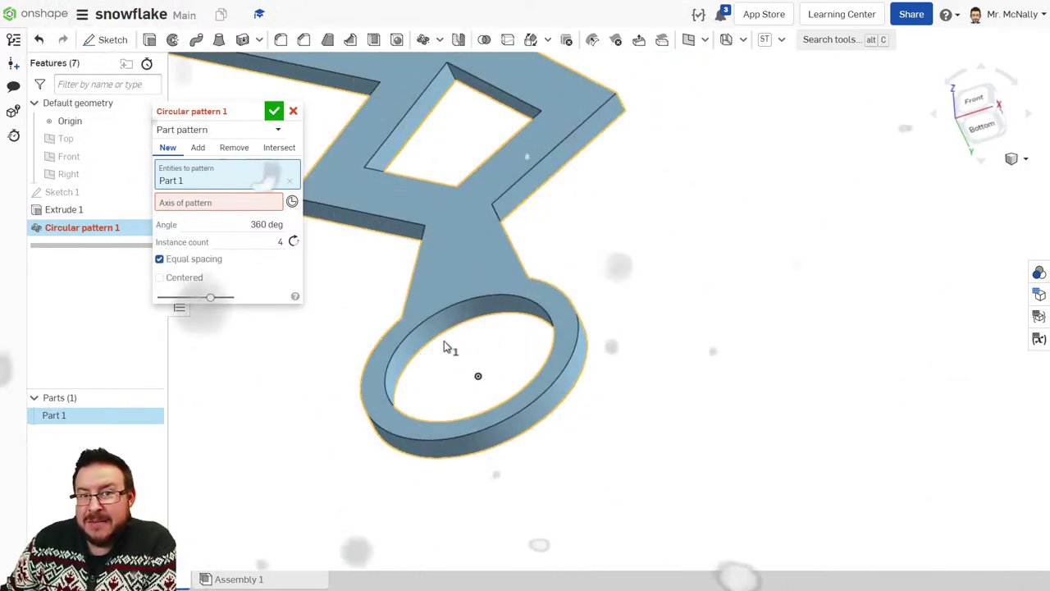
{"action": "left_click", "coordinate": [172, 203]}
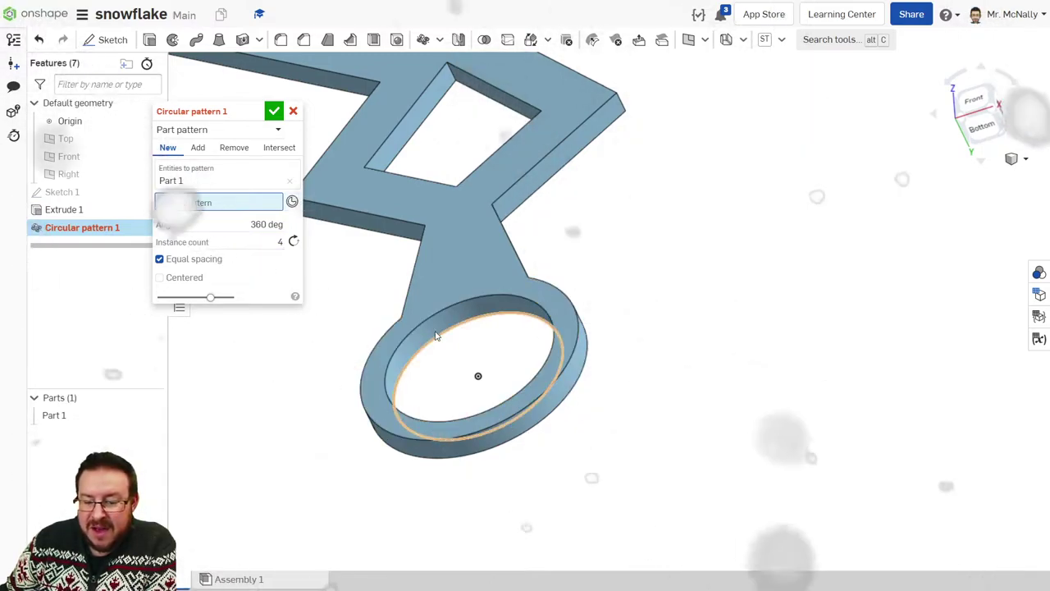
{"action": "scroll", "coordinate": [433, 330], "scroll_direction": "up", "scroll_amount": 2}
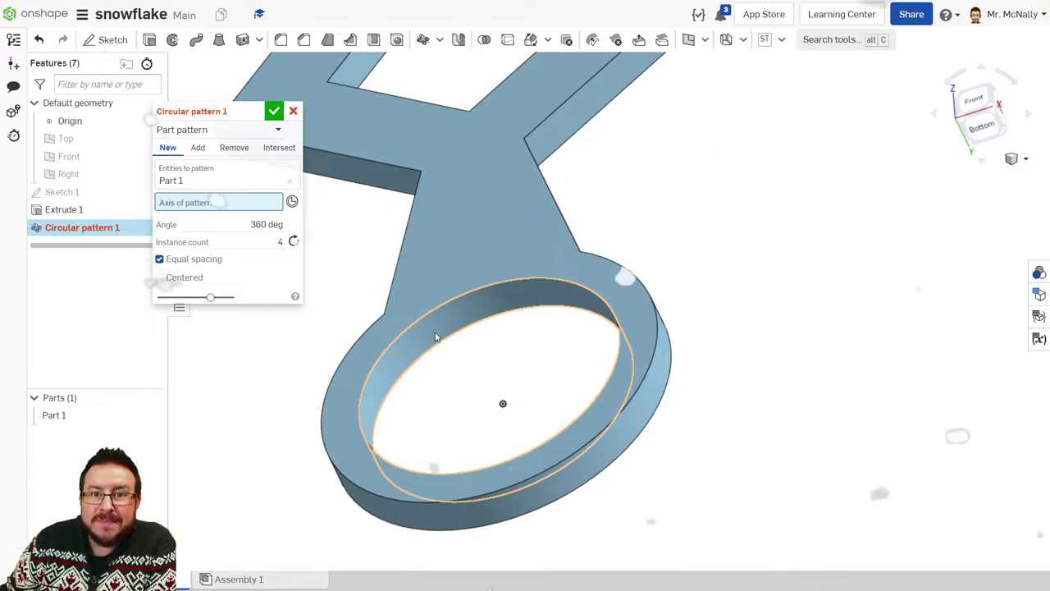
{"action": "left_click", "coordinate": [436, 336]}
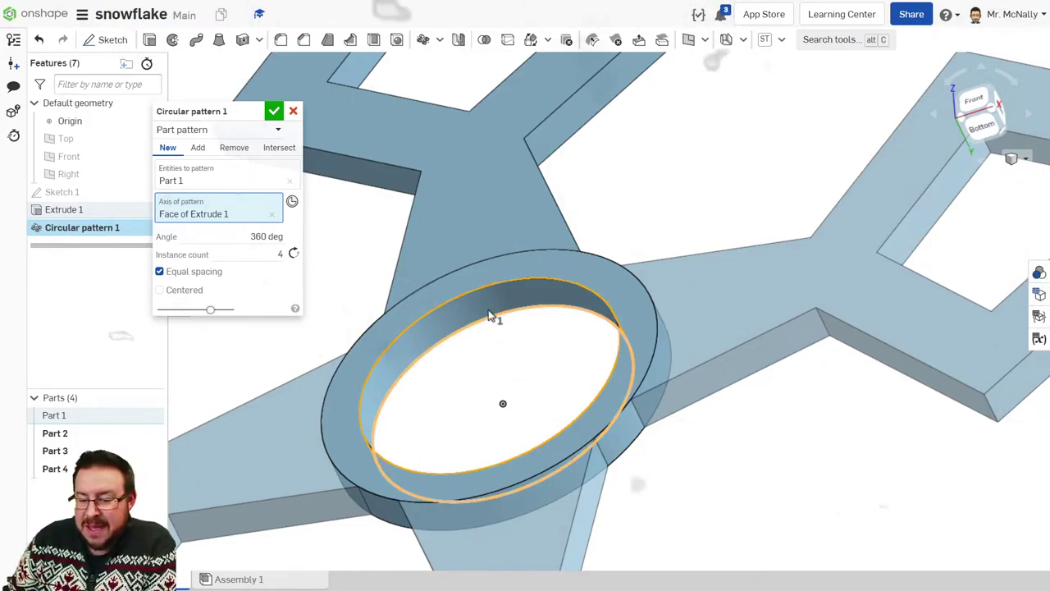
{"action": "scroll", "coordinate": [488, 316], "scroll_direction": "down", "scroll_amount": 5}
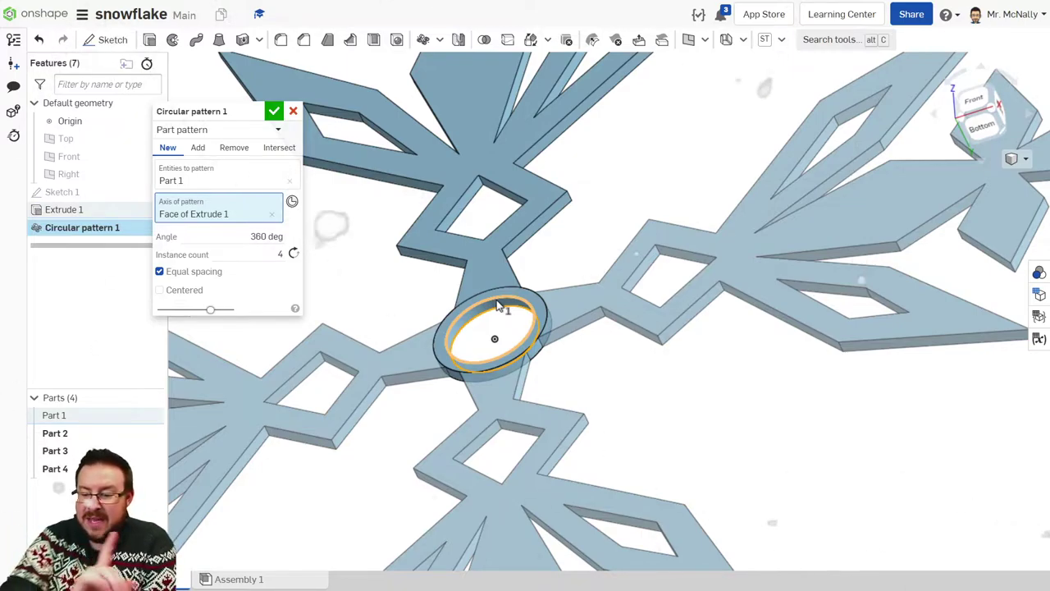
{"action": "scroll", "coordinate": [498, 305], "scroll_direction": "down", "scroll_amount": 5}
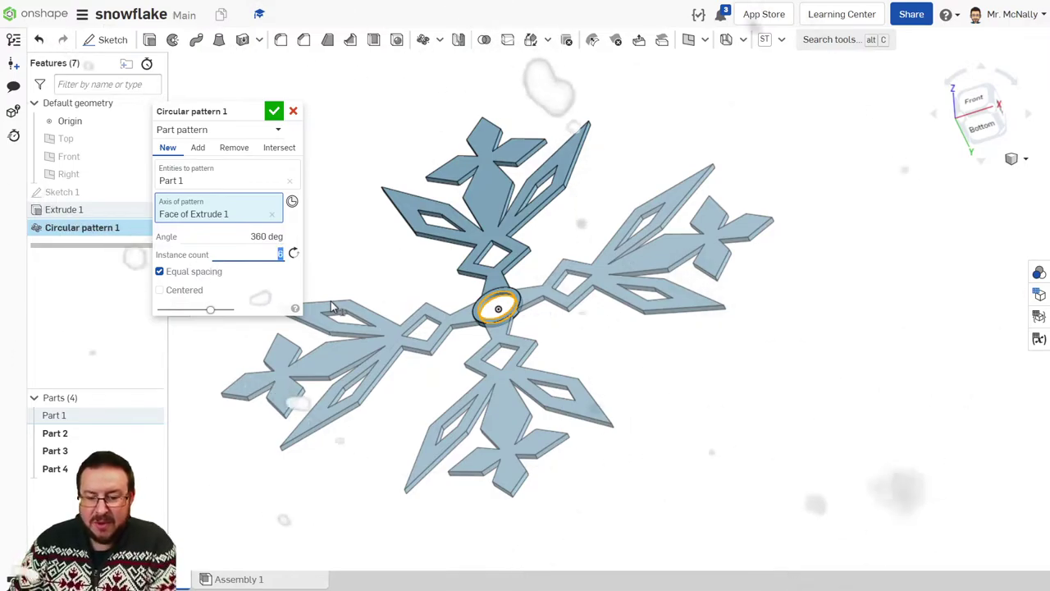
Step: Set the pattern instance count to 9, checking front and back views
{"action": "type", "text": "6"}
{"action": "key", "text": "shift+1"}
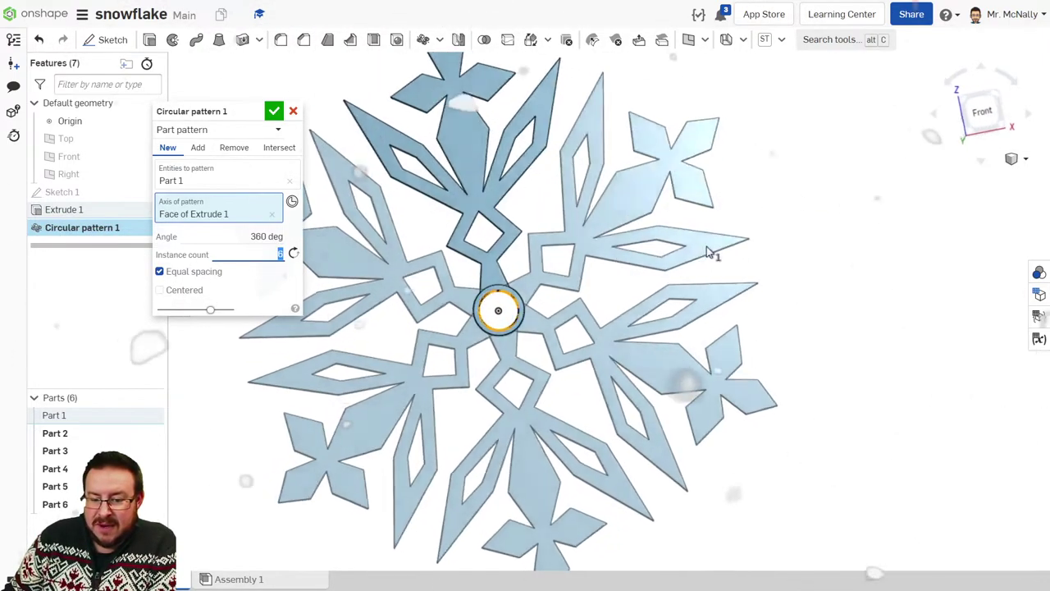
{"action": "scroll", "coordinate": [548, 289], "scroll_direction": "down", "scroll_amount": 3}
{"action": "key", "text": "shift+2"}
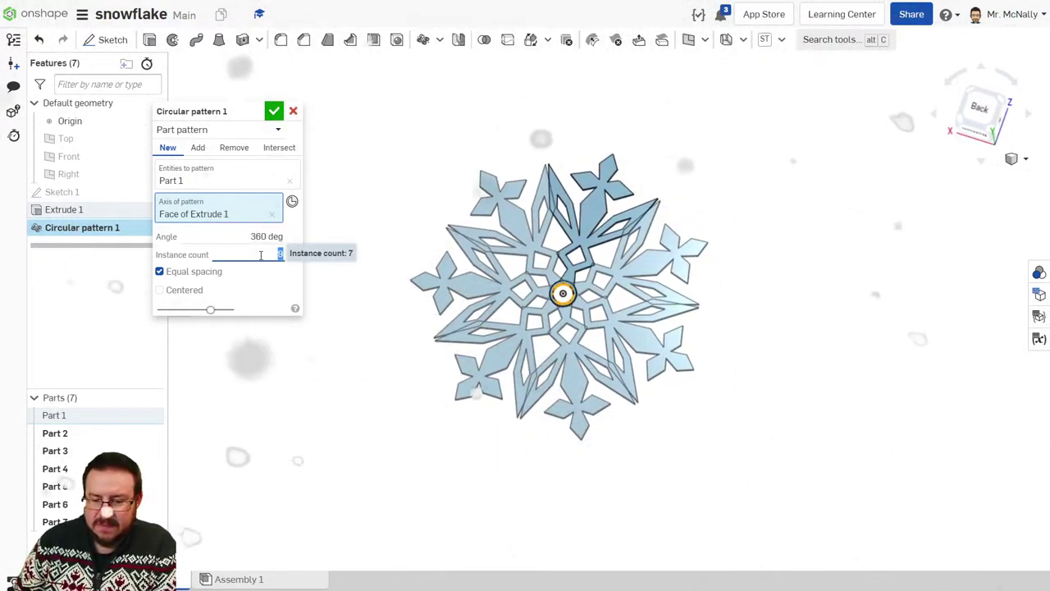
{"action": "type", "text": "9"}
{"action": "key", "text": "Return"}
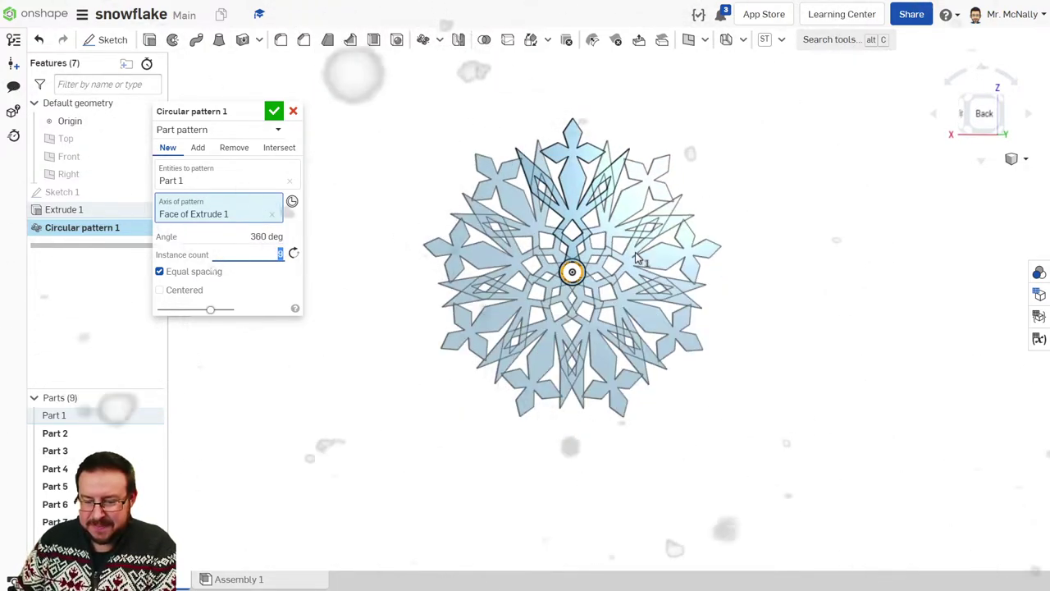
Step: Try a 270° angle, restore 360°, and accept the nine-arm circular pattern
{"action": "type", "text": "9"}
{"action": "right_click_drag", "start_coordinate": [648, 309], "coordinate": [623, 296]}
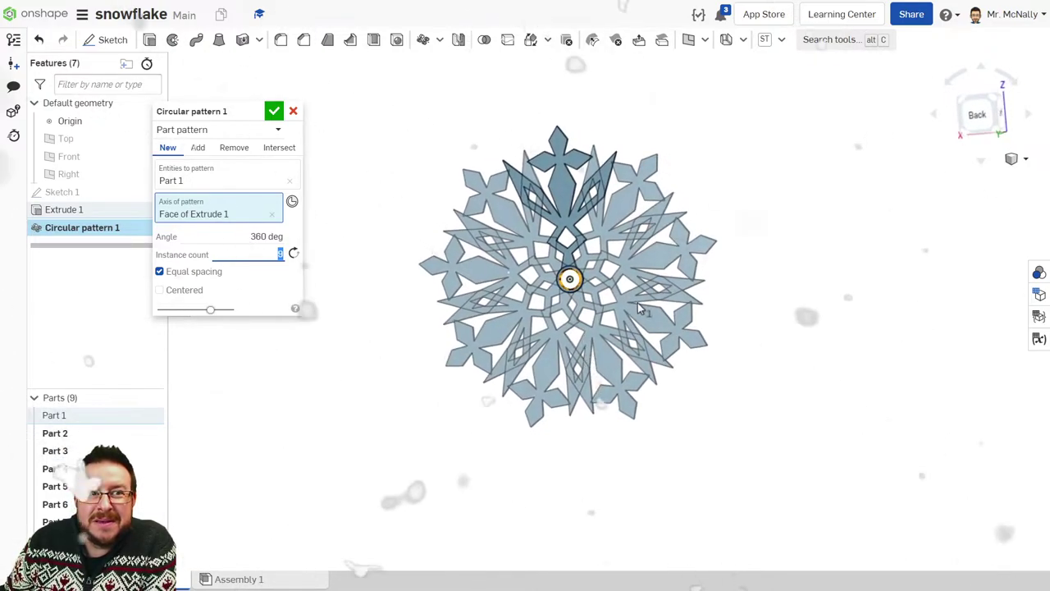
{"action": "left_click", "coordinate": [255, 239]}
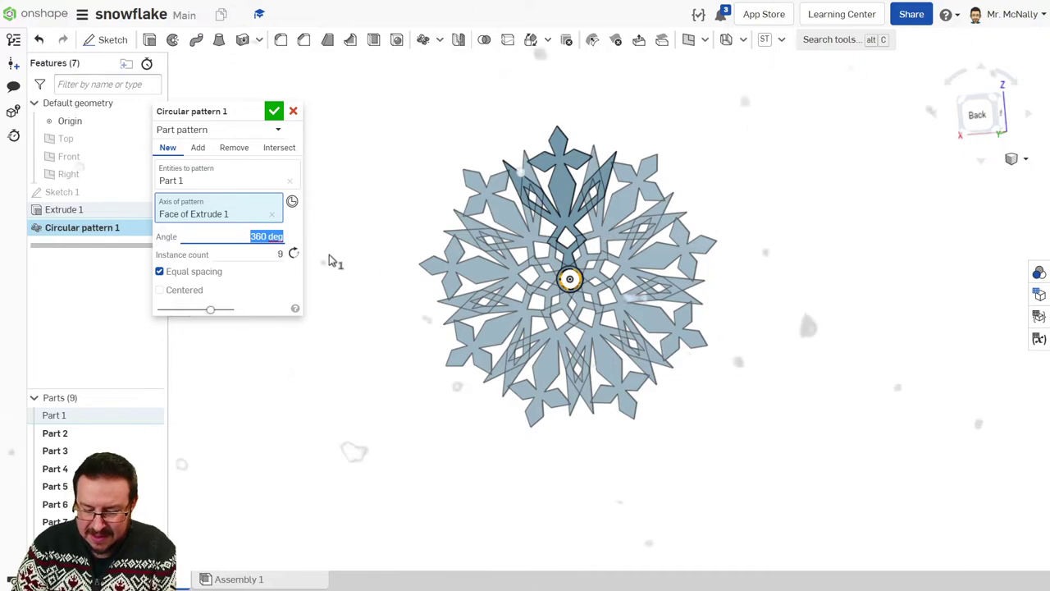
{"action": "type", "text": "270"}
{"action": "key", "text": "Return"}
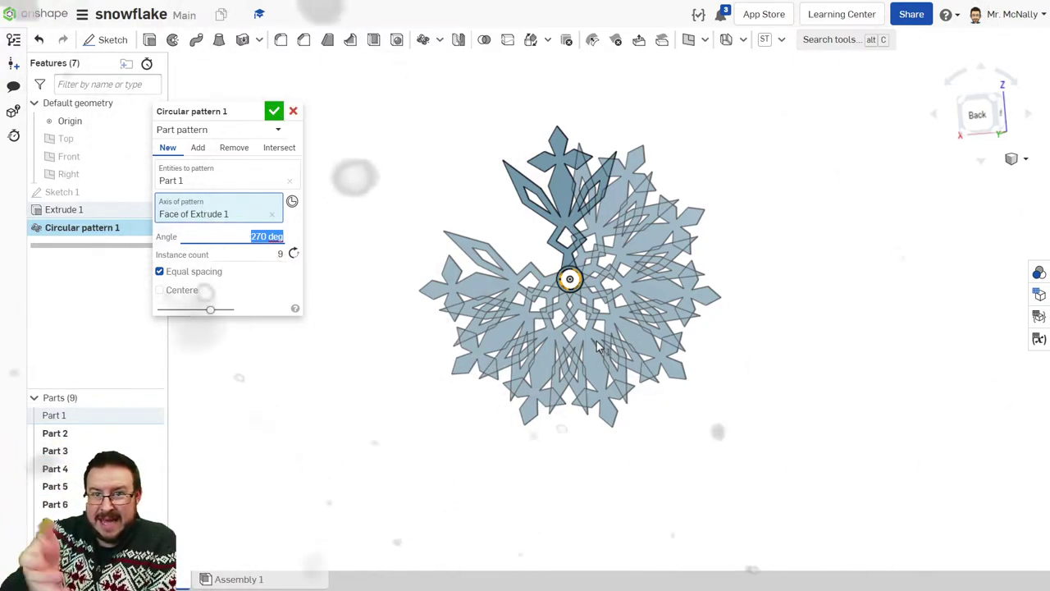
{"action": "type", "text": "360"}
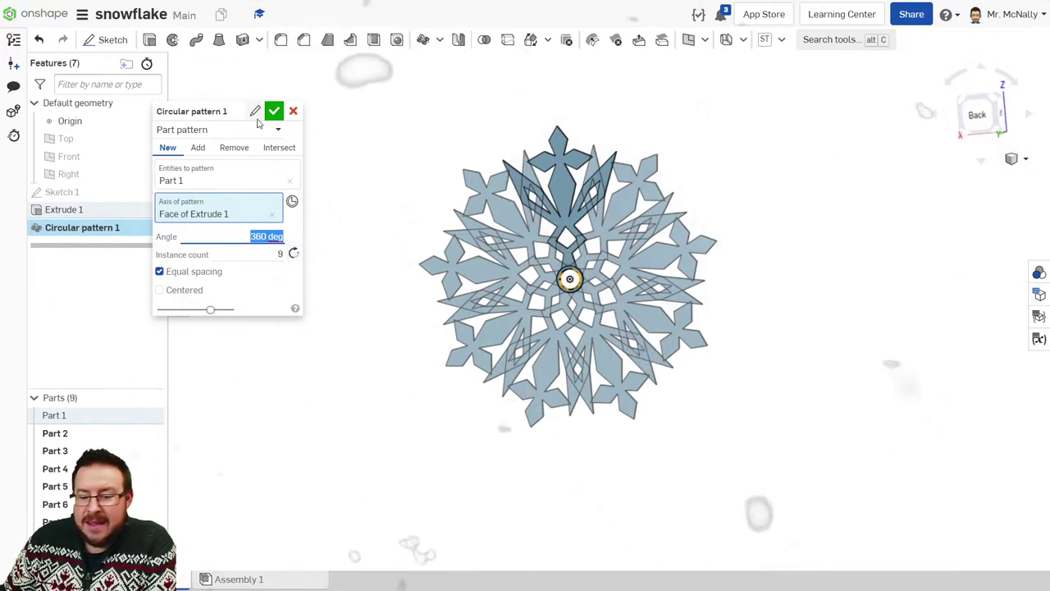
{"action": "left_click", "coordinate": [294, 108]}
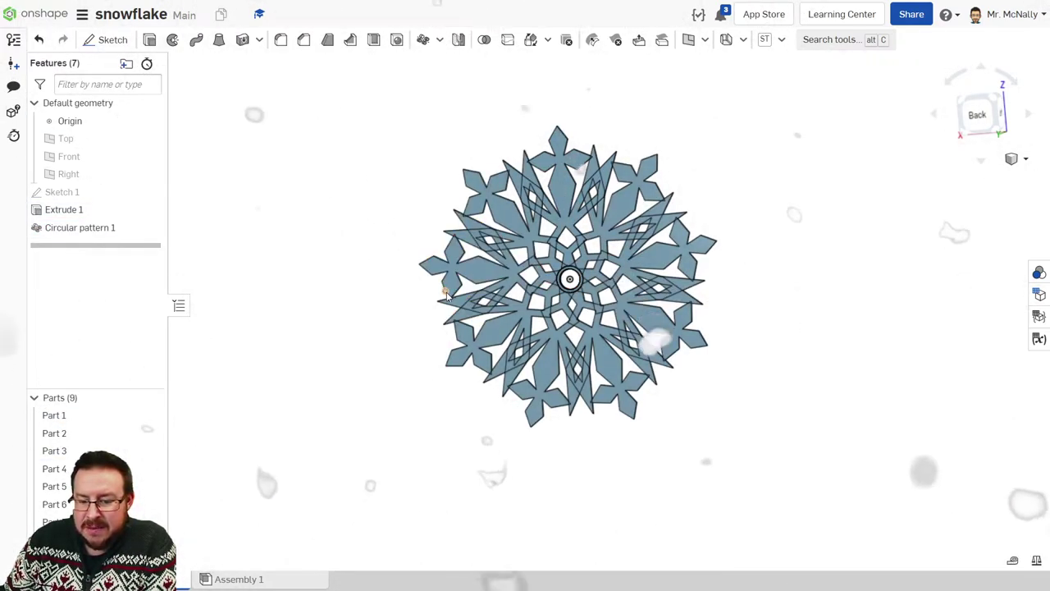
Step: Inspect the snowflake edge-on, then render it Shaded without edges
{"action": "key", "text": "Down"}
{"action": "key", "text": "Down"}
{"action": "key", "text": "Down"}
{"action": "key", "text": "Up"}
{"action": "key", "text": "Up"}
{"action": "key", "text": "Up"}
{"action": "key", "text": "Right"}
{"action": "key", "text": "Right"}
{"action": "key", "text": "Right"}
{"action": "key", "text": "Right"}
{"action": "key", "text": "Right"}
{"action": "key", "text": "Right"}
{"action": "key", "text": "Left"}
{"action": "key", "text": "Left"}
{"action": "key", "text": "Left"}
{"action": "key", "text": "Left"}
{"action": "key", "text": "Left"}
{"action": "key", "text": "Left"}
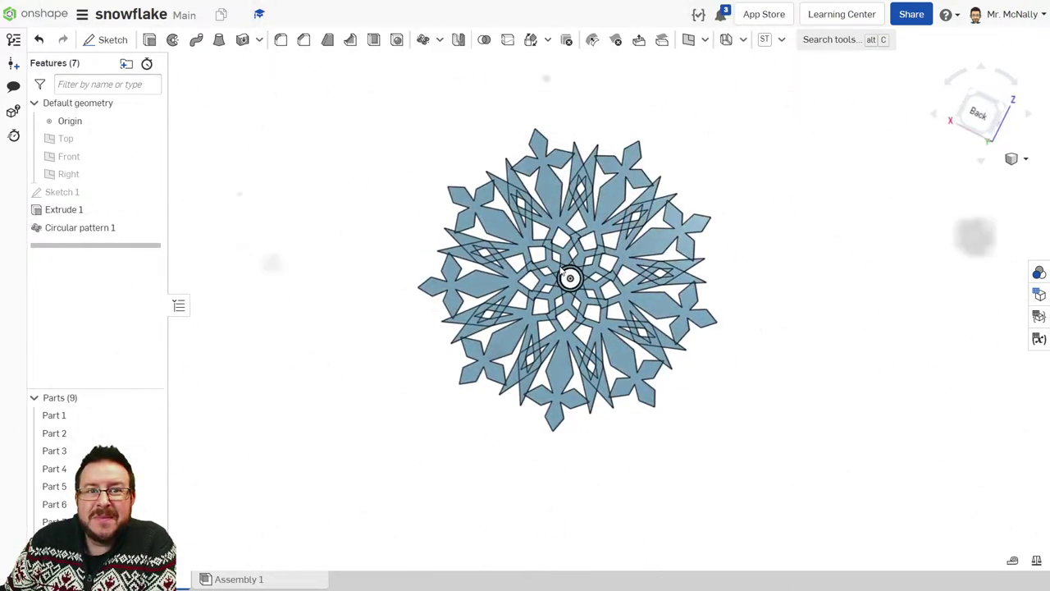
{"action": "scroll", "coordinate": [582, 262], "scroll_direction": "up", "scroll_amount": 5}
{"action": "scroll", "coordinate": [584, 263], "scroll_direction": "down", "scroll_amount": 3}
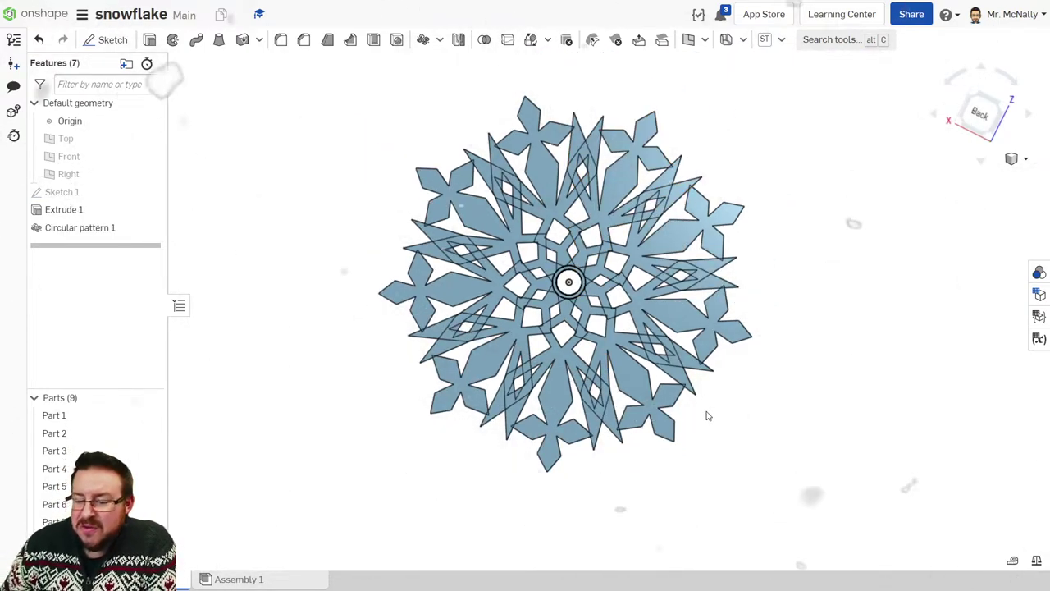
{"action": "left_click", "coordinate": [1024, 161]}
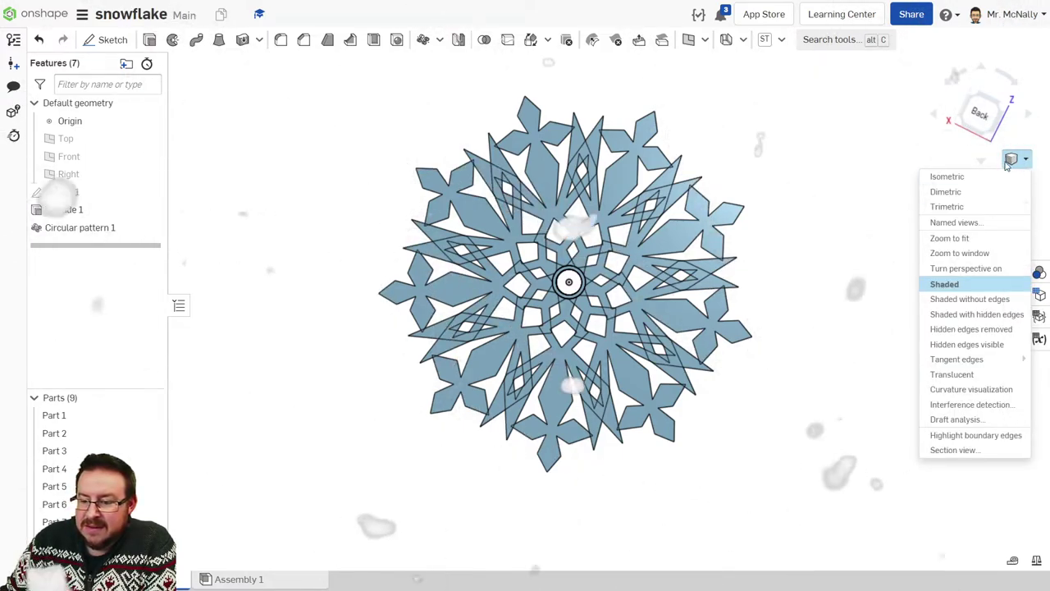
{"action": "left_click", "coordinate": [962, 300]}
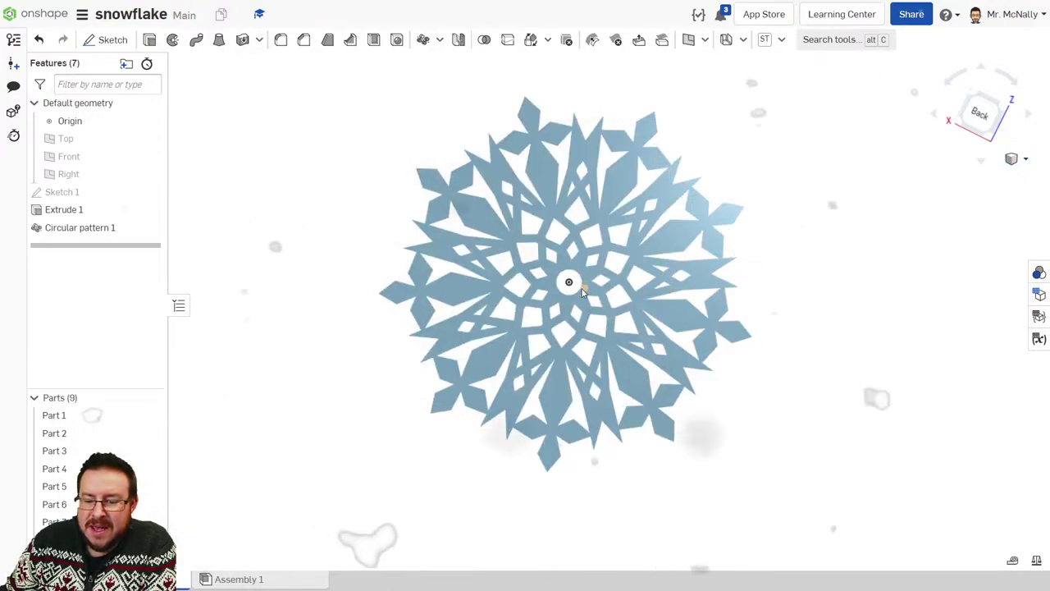
Step: Box-select all nine snowflake parts and bring up their context menu
{"action": "mouse_move", "coordinate": [572, 286]}
{"action": "right_mouse_down"}
{"action": "mouse_move", "coordinate": [599, 289]}
{"action": "mouse_move", "coordinate": [391, 286]}
{"action": "mouse_move", "coordinate": [462, 279]}
{"action": "mouse_move", "coordinate": [580, 238]}
{"action": "right_mouse_up"}
{"action": "left_click_drag", "start_coordinate": [300, 62], "coordinate": [857, 510]}
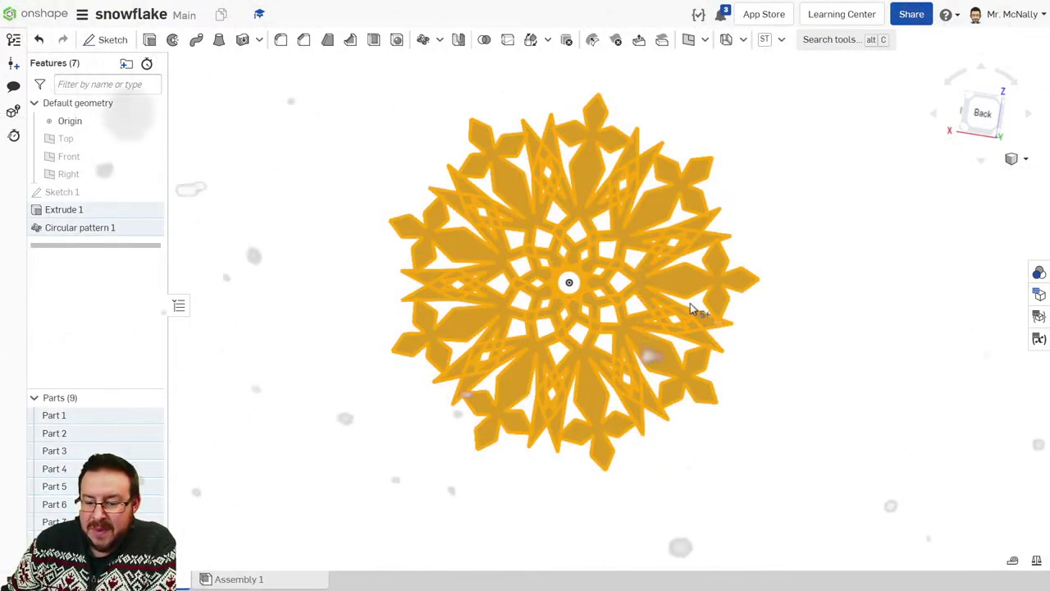
{"action": "right_click", "coordinate": [675, 282]}
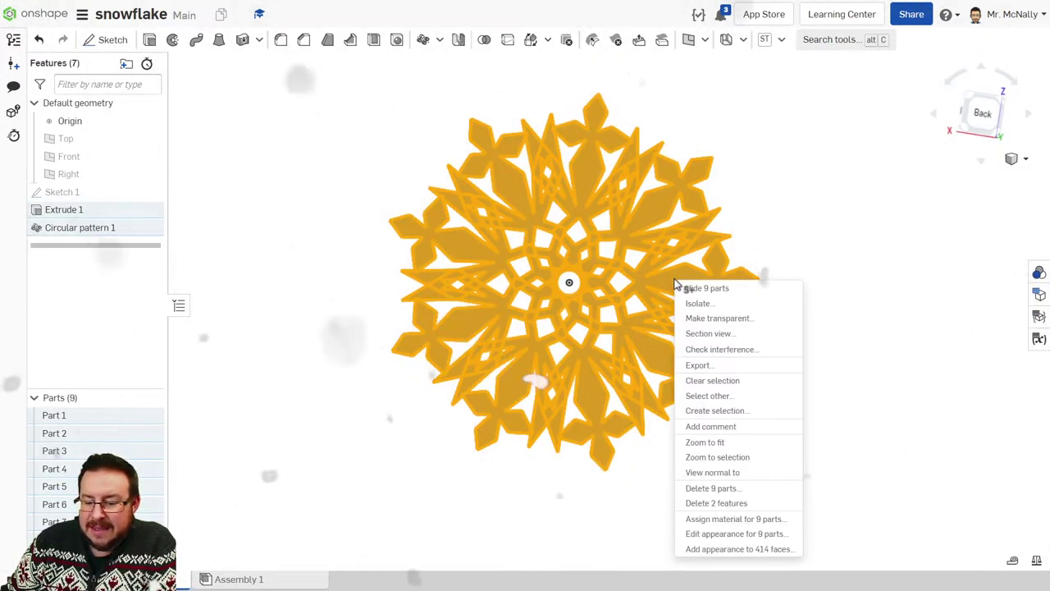
Step: Give all nine parts the light grey E6E6E6 appearance with transparency 0.70
{"action": "left_click", "coordinate": [769, 534]}
{"action": "left_click_drag", "start_coordinate": [284, 303], "coordinate": [298, 164]}
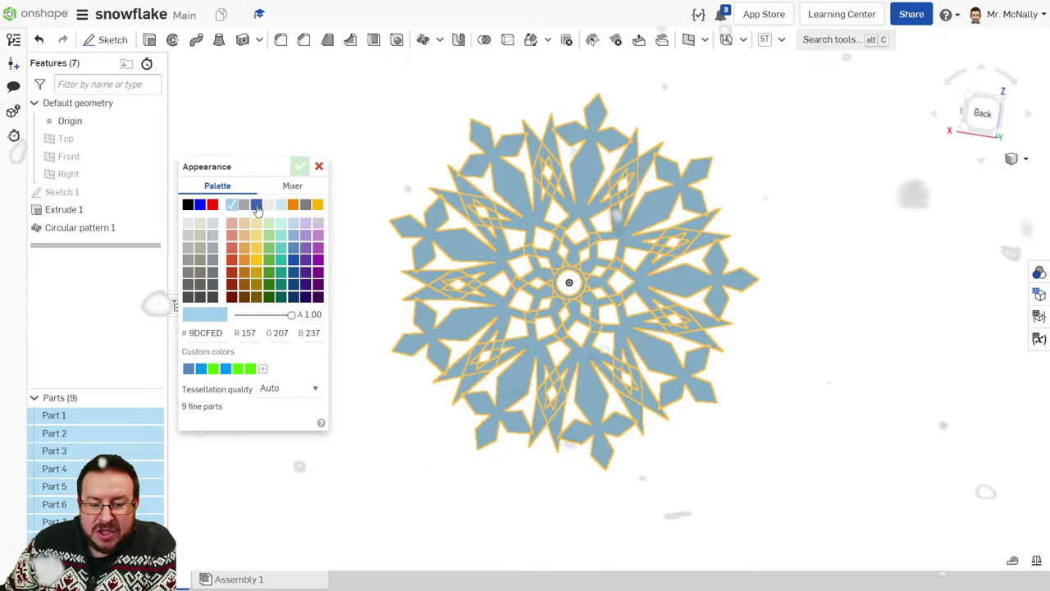
{"action": "left_click", "coordinate": [188, 229]}
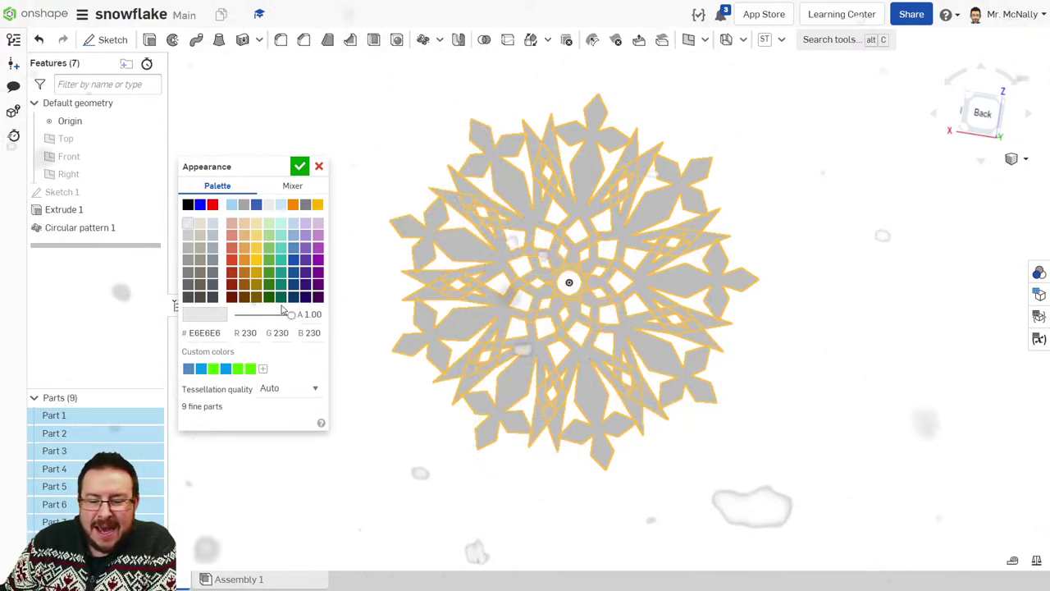
{"action": "left_click_drag", "start_coordinate": [289, 318], "coordinate": [300, 318]}
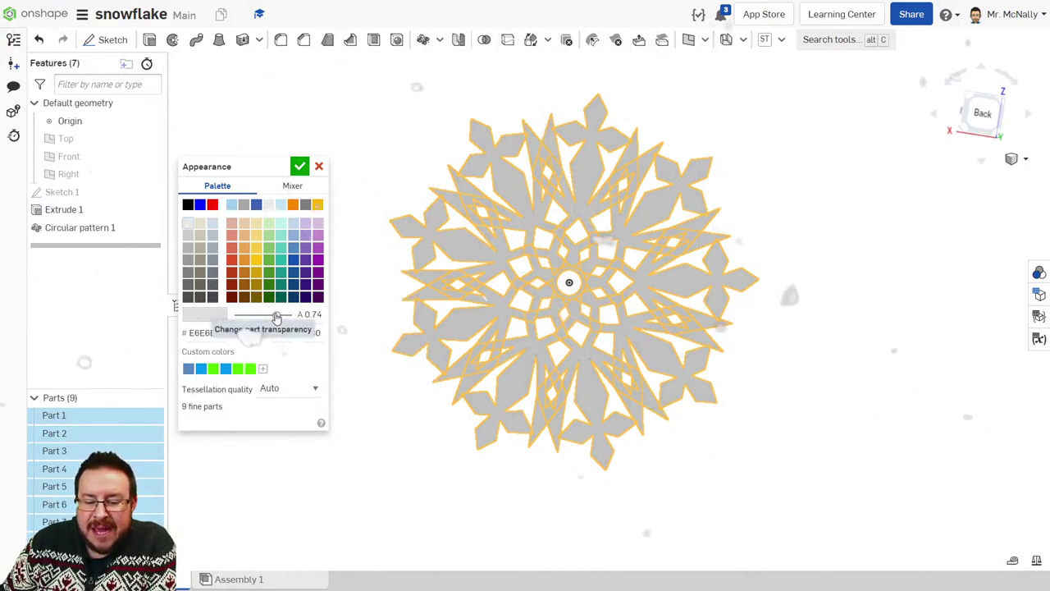
{"action": "mouse_move", "coordinate": [263, 316]}
{"action": "left_mouse_down"}
{"action": "mouse_move", "coordinate": [249, 314]}
{"action": "mouse_move", "coordinate": [273, 316]}
{"action": "left_mouse_up"}
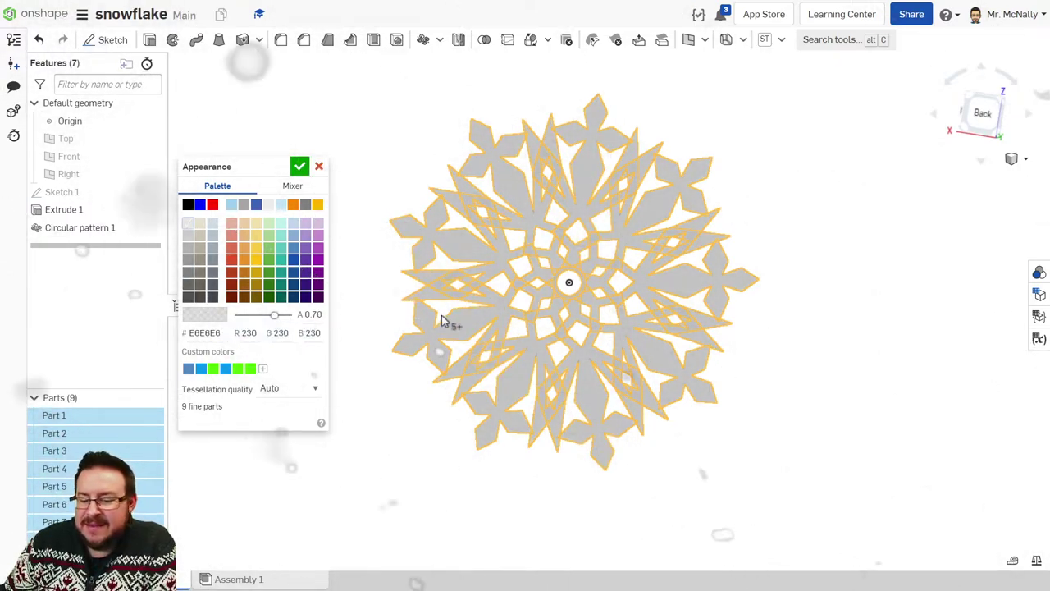
{"action": "left_click", "coordinate": [300, 166]}
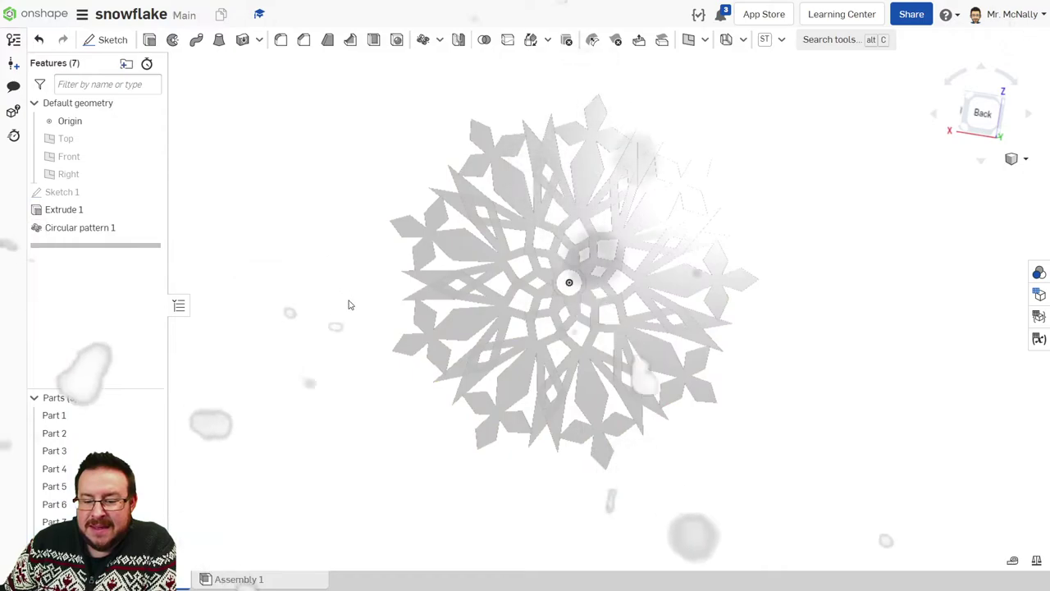
{"action": "mouse_move", "coordinate": [541, 295]}
{"action": "right_mouse_down"}
{"action": "mouse_move", "coordinate": [608, 282]}
{"action": "mouse_move", "coordinate": [487, 281]}
{"action": "mouse_move", "coordinate": [602, 287]}
{"action": "mouse_move", "coordinate": [757, 271]}
{"action": "mouse_move", "coordinate": [550, 297]}
{"action": "right_mouse_up"}
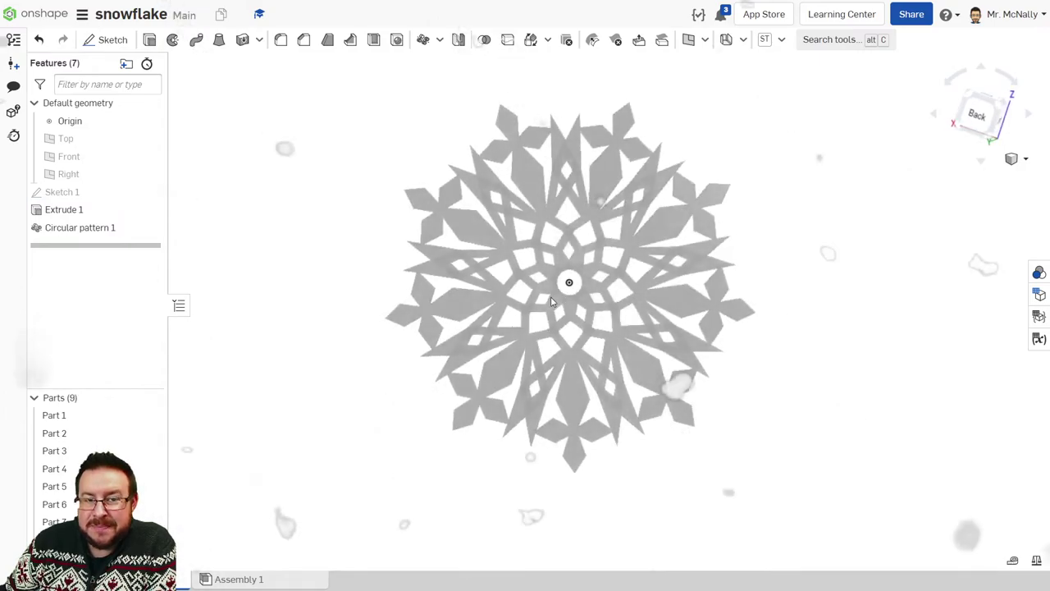
{"action": "left_click", "coordinate": [975, 117]}
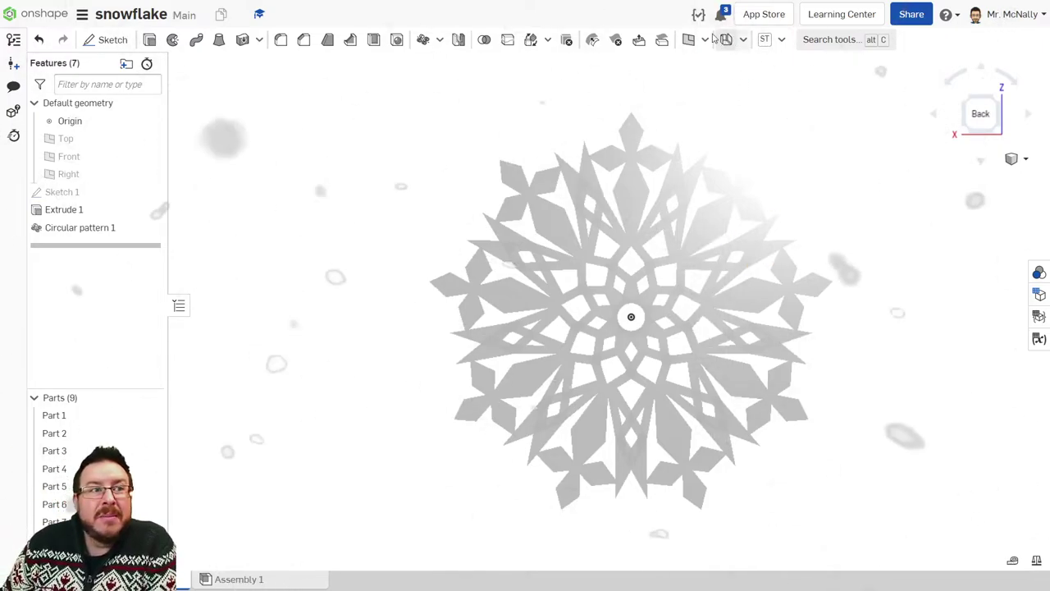
Step: Open the snowflake 3 document and view the model straight from the Front
{"action": "left_click", "coordinate": [61, 23]}
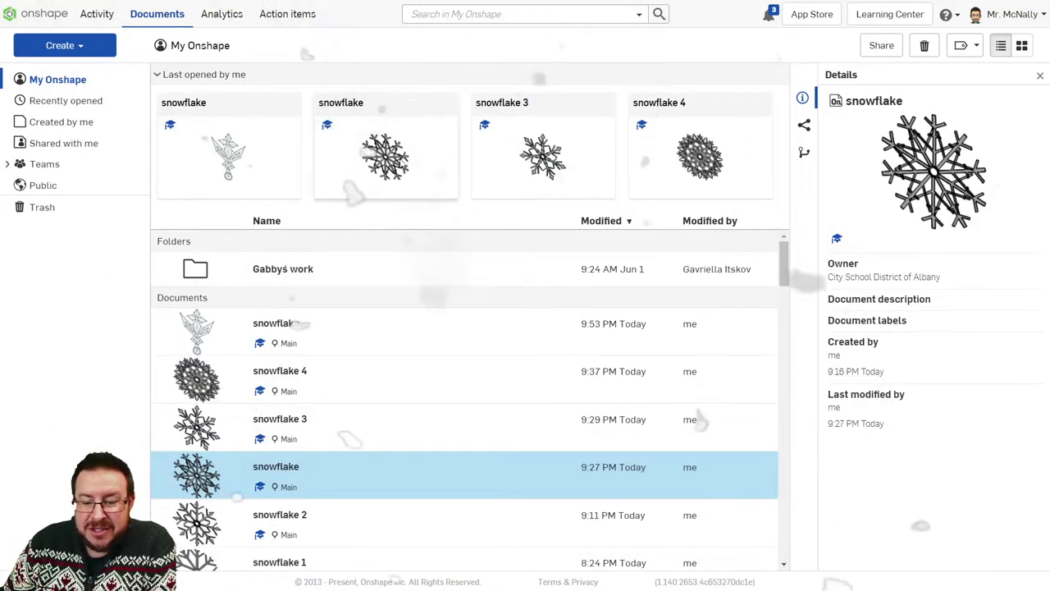
{"action": "left_click", "coordinate": [543, 157]}
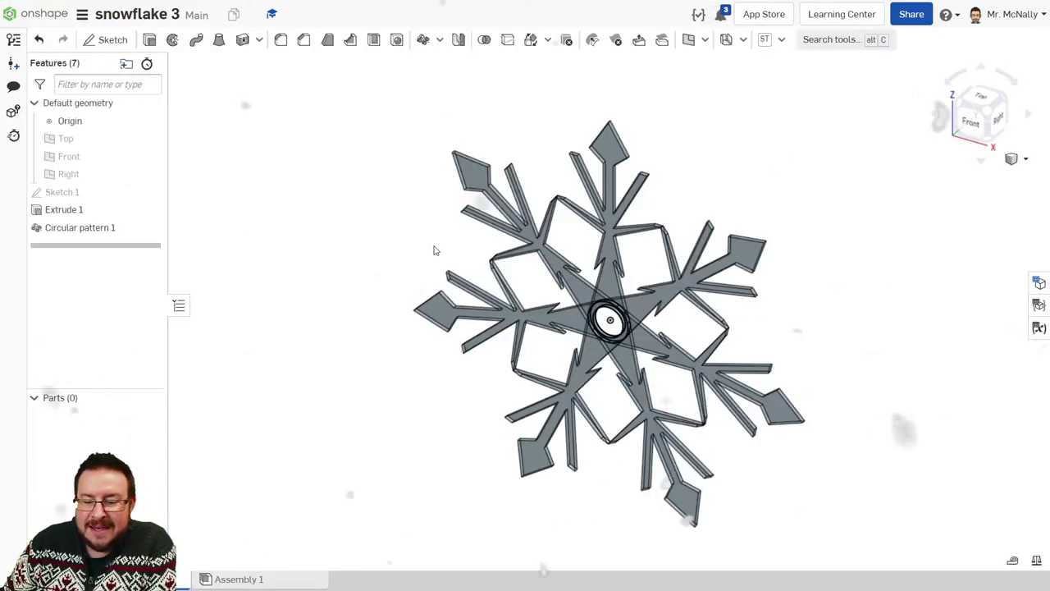
{"action": "left_click", "coordinate": [971, 128]}
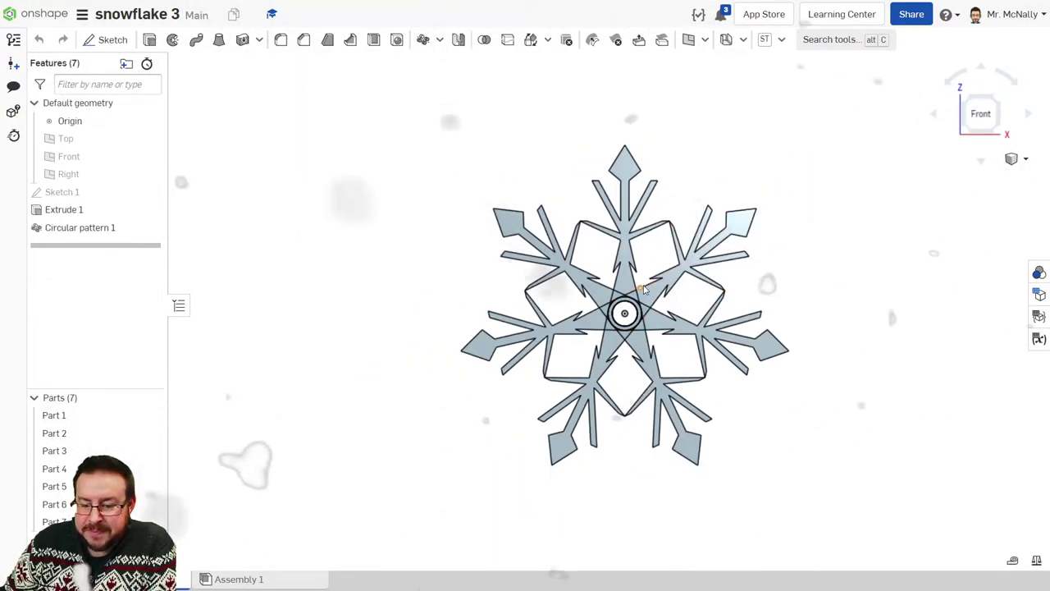
{"action": "scroll", "coordinate": [637, 289], "scroll_direction": "down", "scroll_amount": 3}
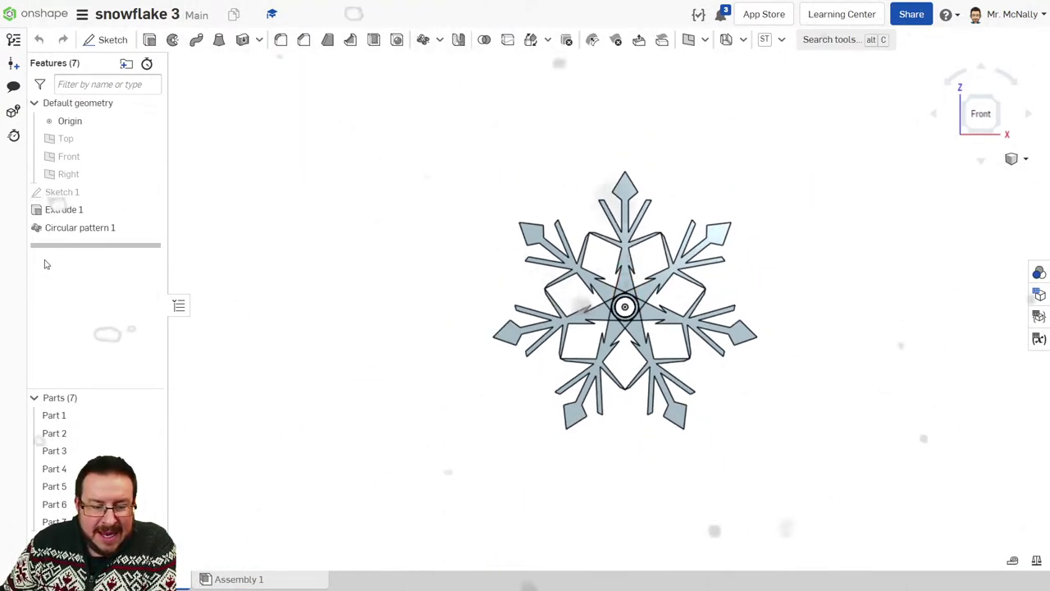
Step: Change Circular pattern 1 to 9 instances and confirm it
{"action": "double_click", "coordinate": [74, 228]}
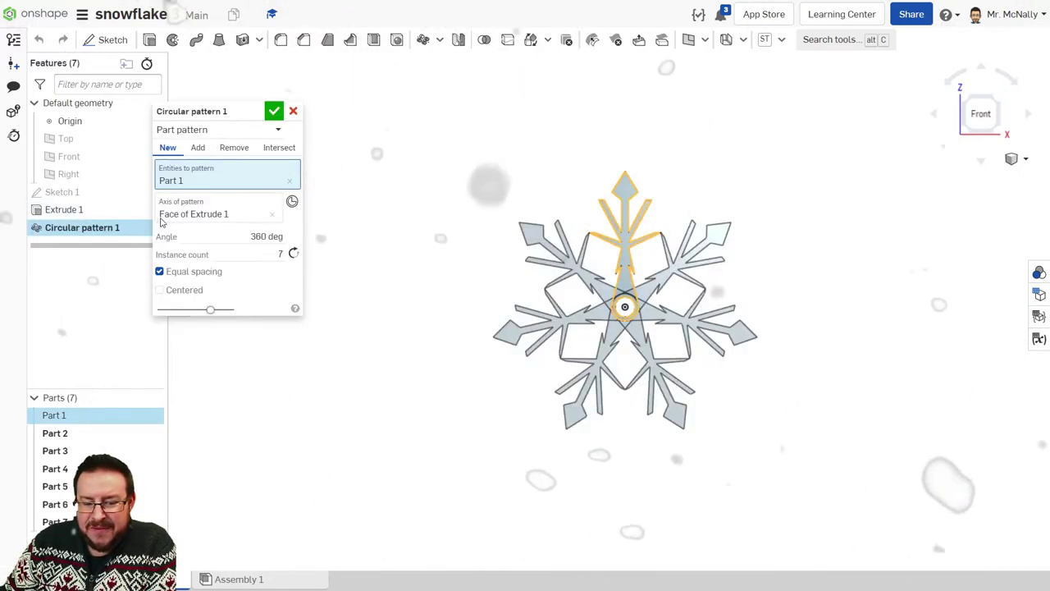
{"action": "type", "text": "9"}
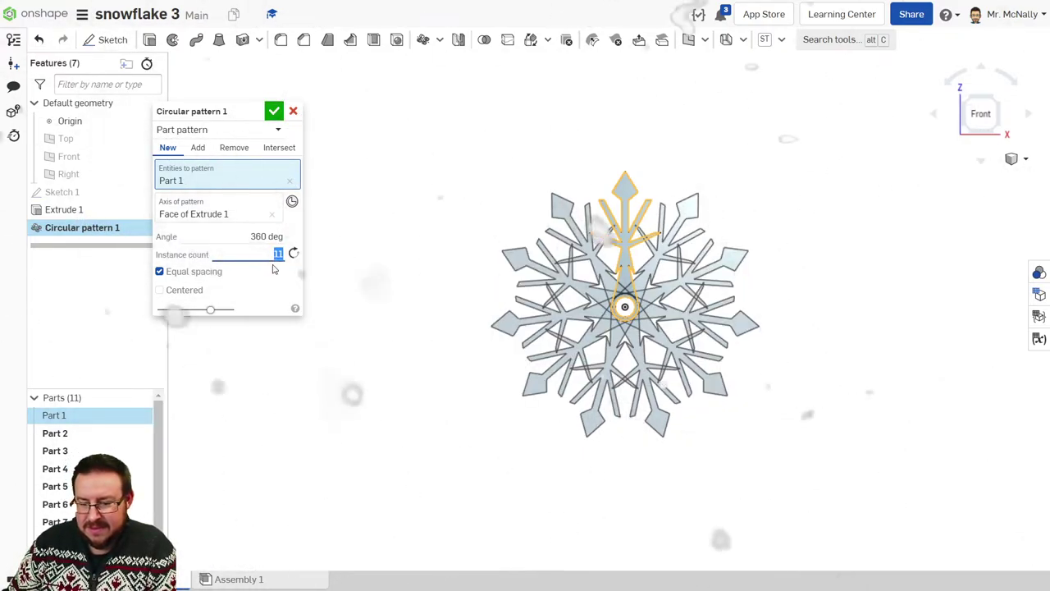
{"action": "key", "text": "Return"}
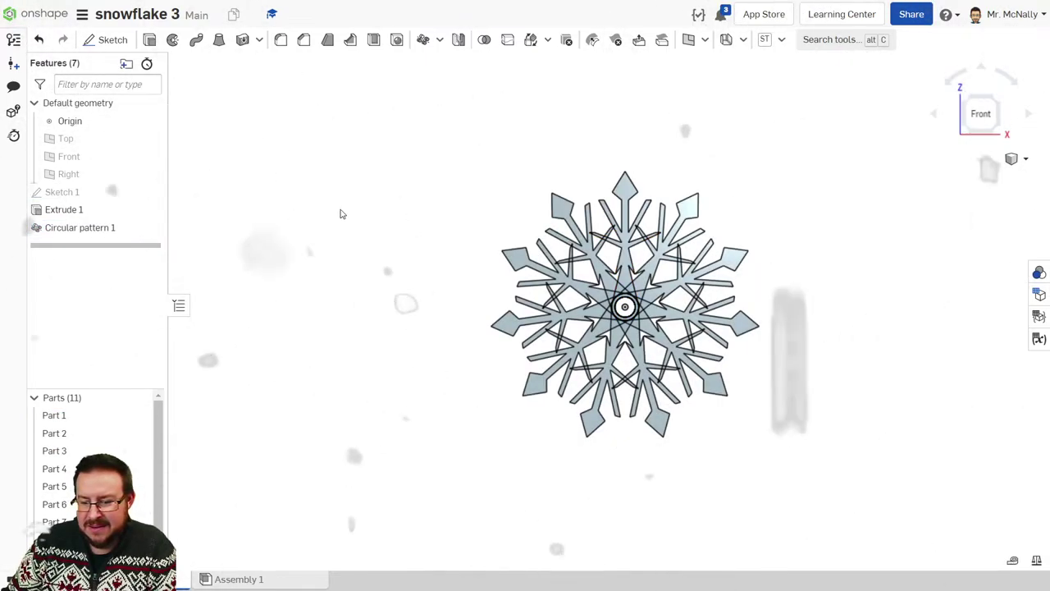
Step: Show the snowflake shaded without edges from the Front, then open Sketch 1
{"action": "right_click_drag", "start_coordinate": [637, 292], "coordinate": [650, 295]}
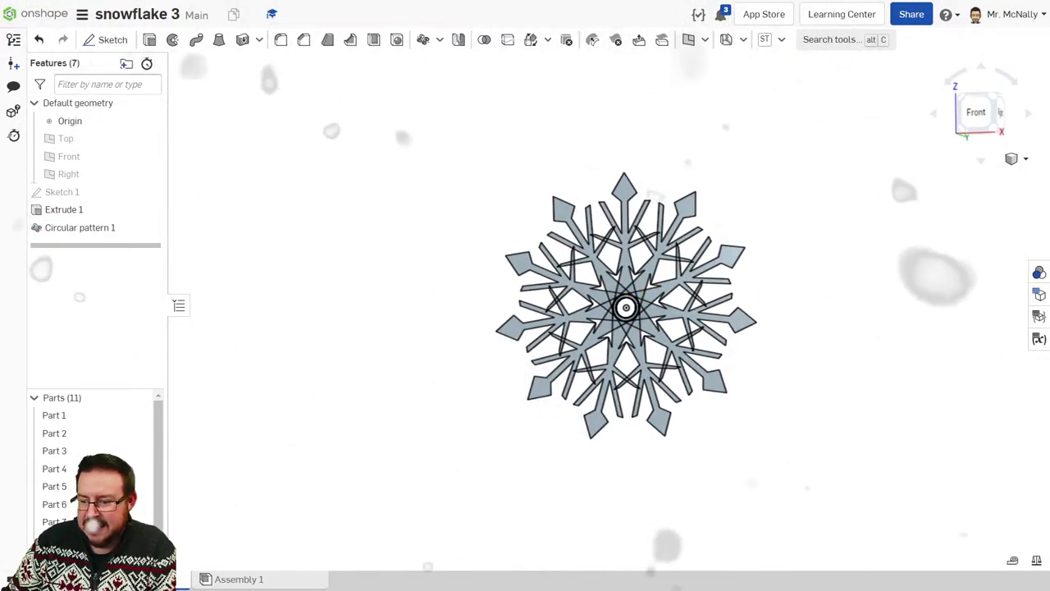
{"action": "left_click", "coordinate": [1025, 158]}
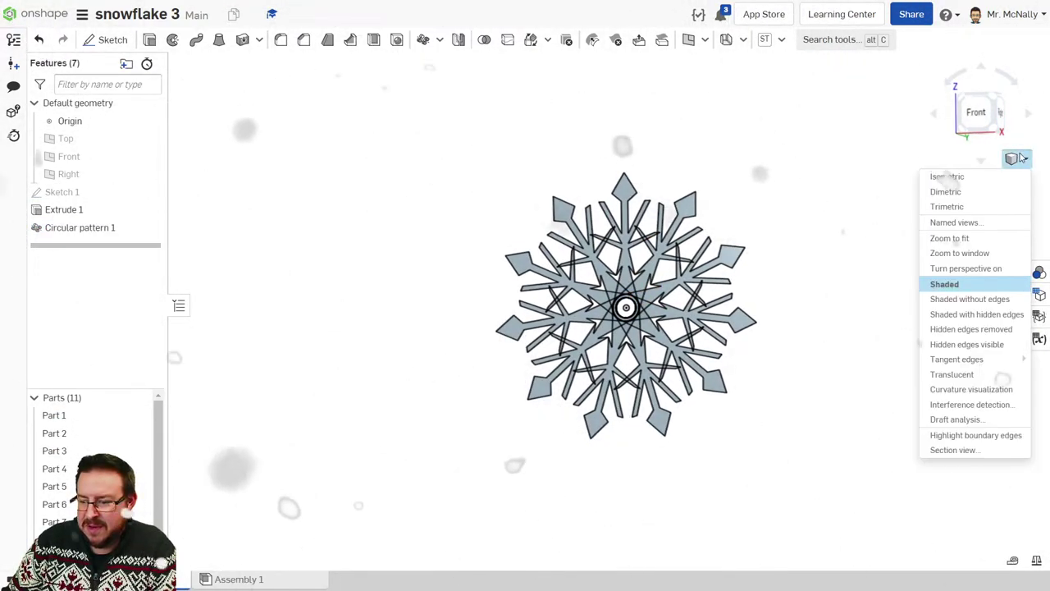
{"action": "left_click", "coordinate": [963, 298]}
{"action": "right_click_drag", "start_coordinate": [631, 345], "coordinate": [632, 238]}
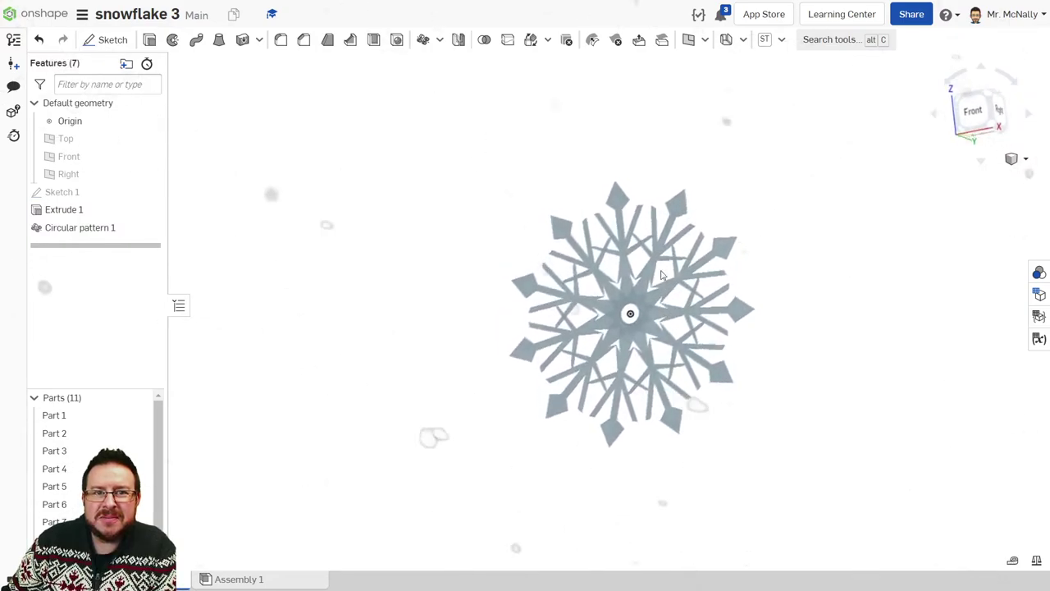
{"action": "scroll", "coordinate": [627, 231], "scroll_direction": "up", "scroll_amount": 3}
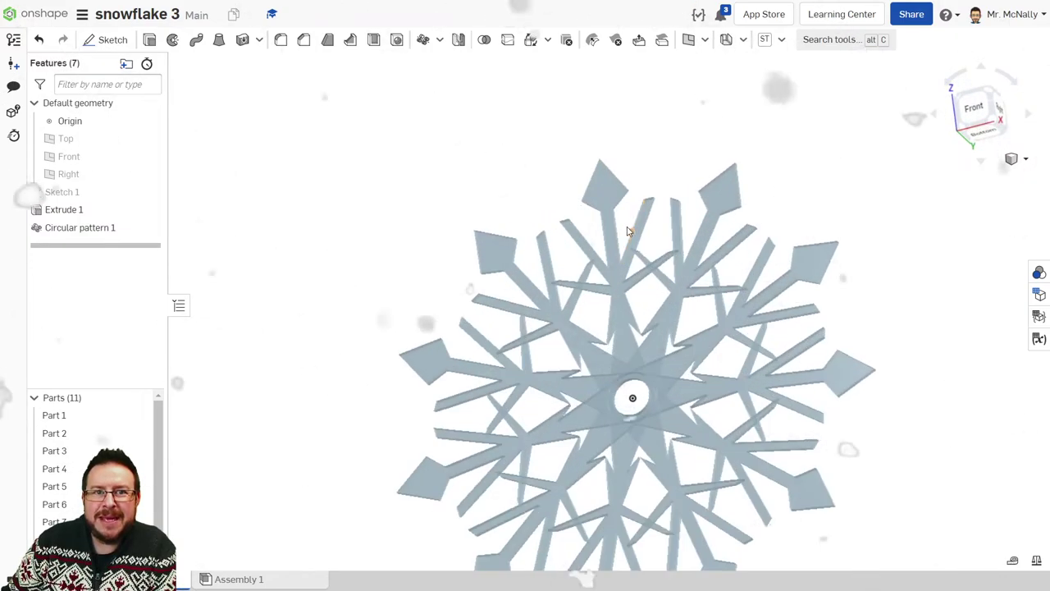
{"action": "left_click", "coordinate": [985, 101]}
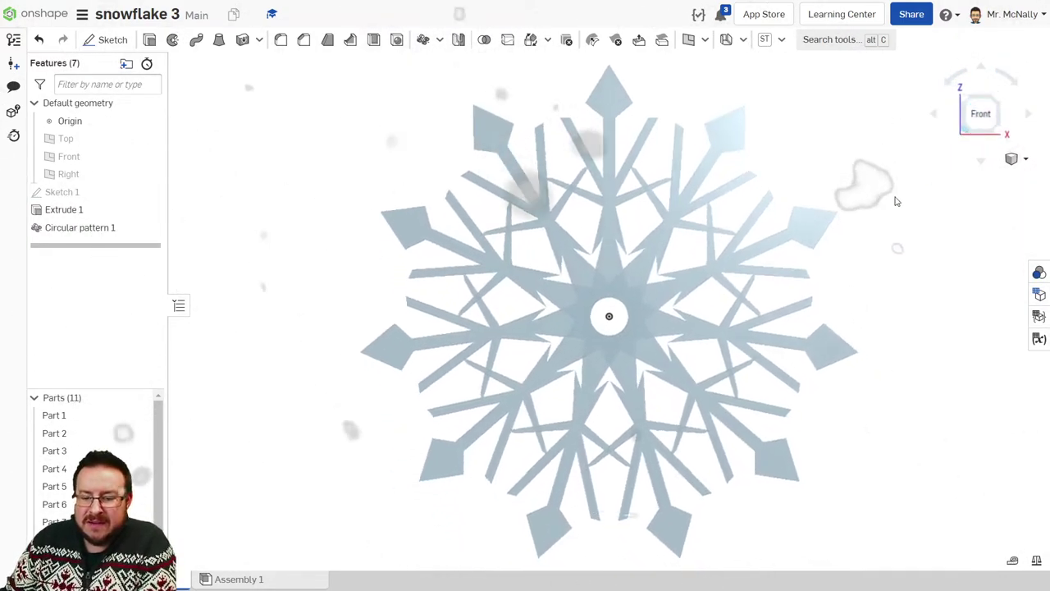
{"action": "double_click", "coordinate": [49, 195]}
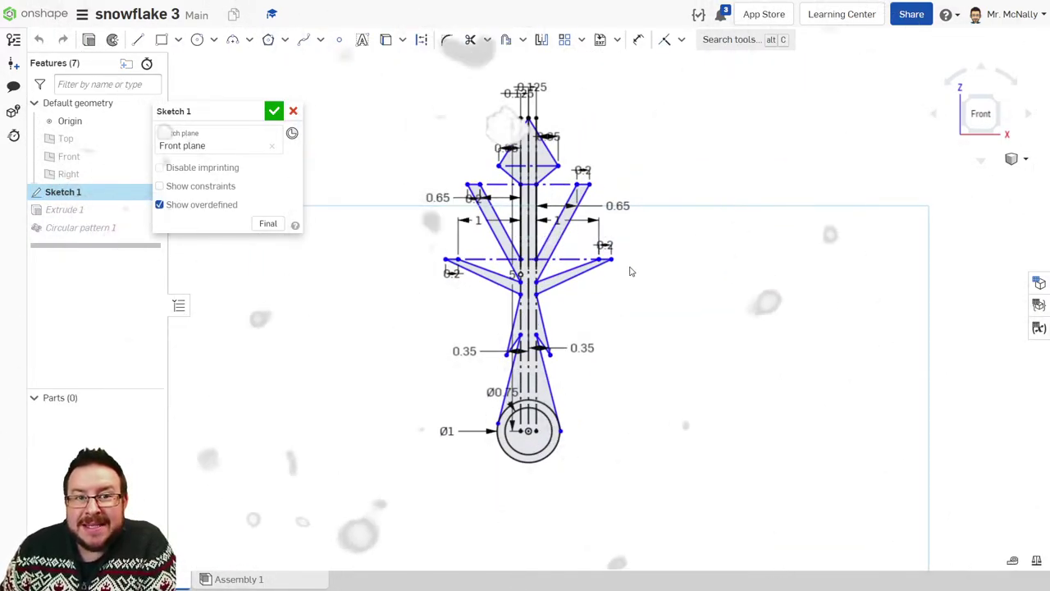
Step: Draw two concentric circles to the right of the existing arm
{"action": "middle_click_drag", "start_coordinate": [648, 316], "coordinate": [608, 321]}
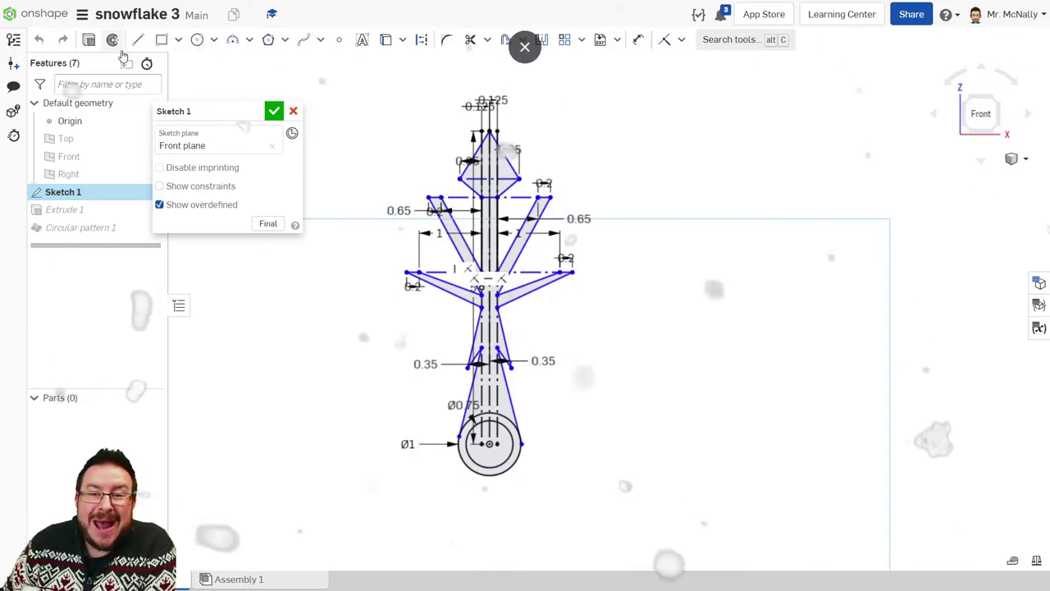
{"action": "left_click", "coordinate": [197, 39]}
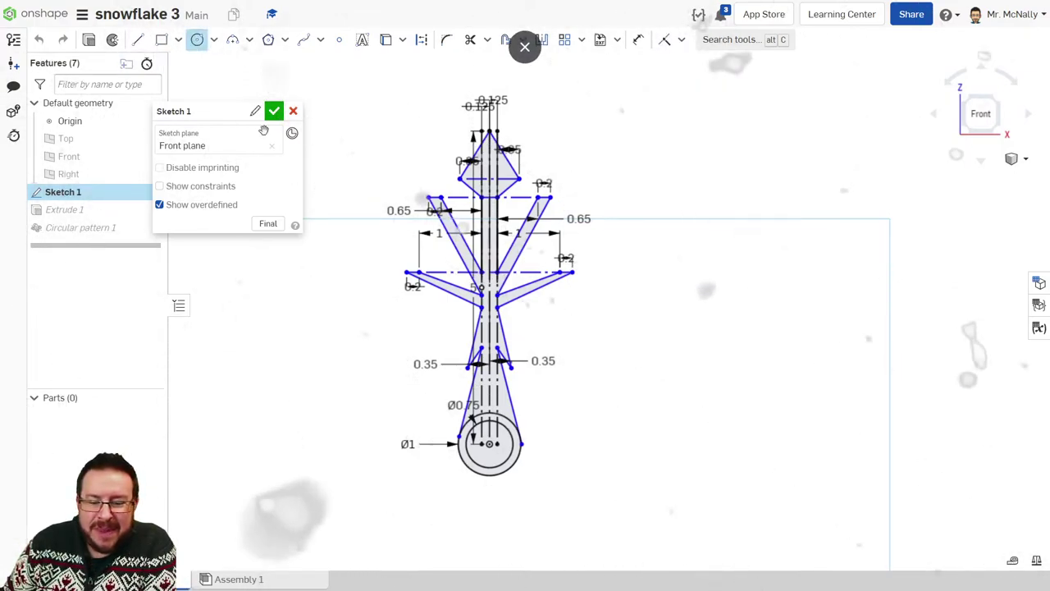
{"action": "left_click", "coordinate": [760, 401]}
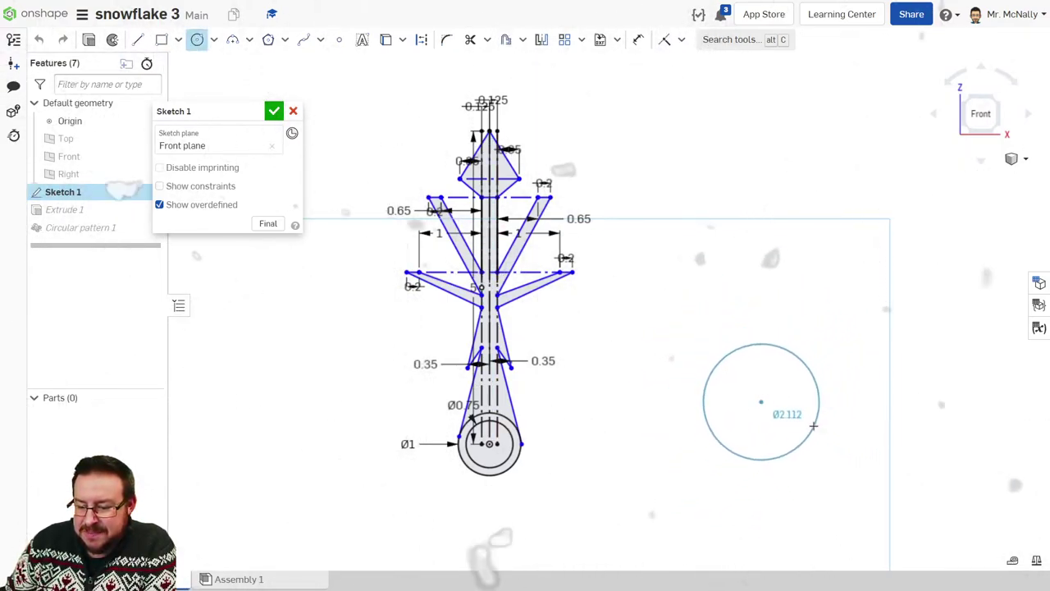
{"action": "left_click", "coordinate": [760, 401]}
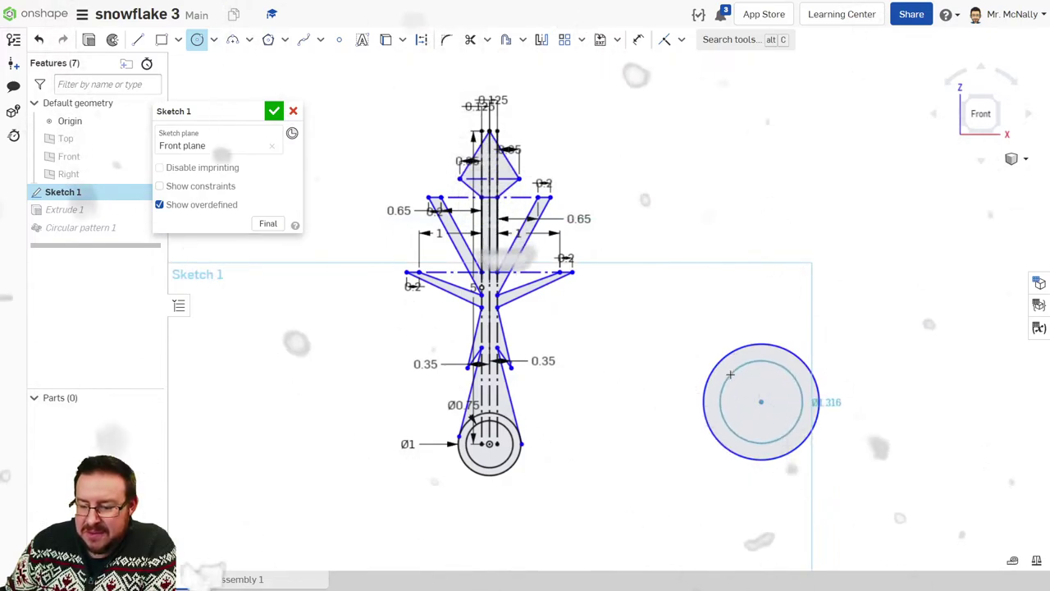
{"action": "left_click", "coordinate": [730, 374]}
Step: Draw a vertical line up from the circles' centre and make it construction
{"action": "key", "text": "l"}
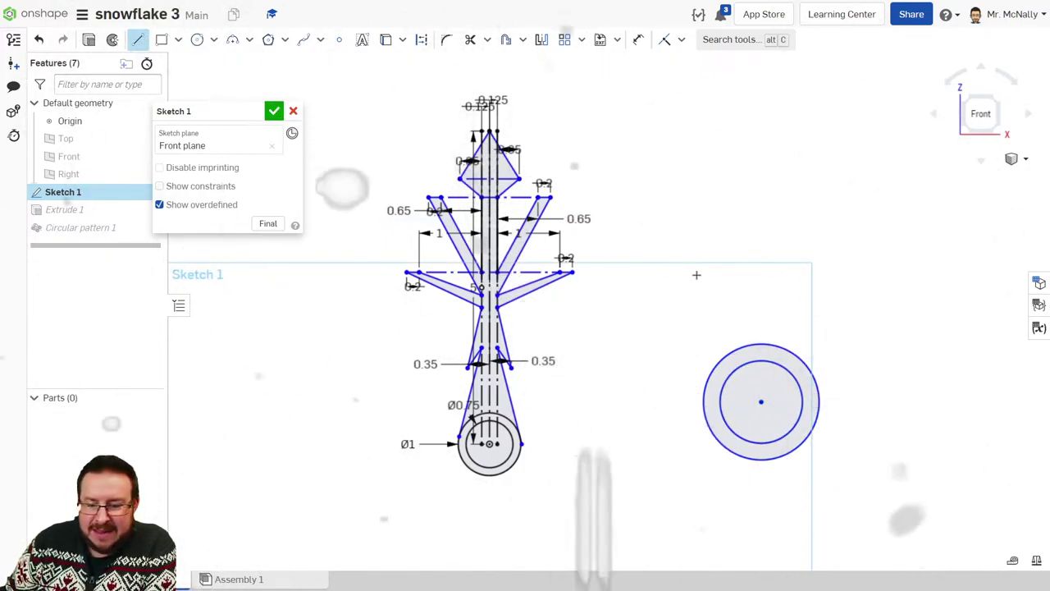
{"action": "left_click", "coordinate": [760, 401]}
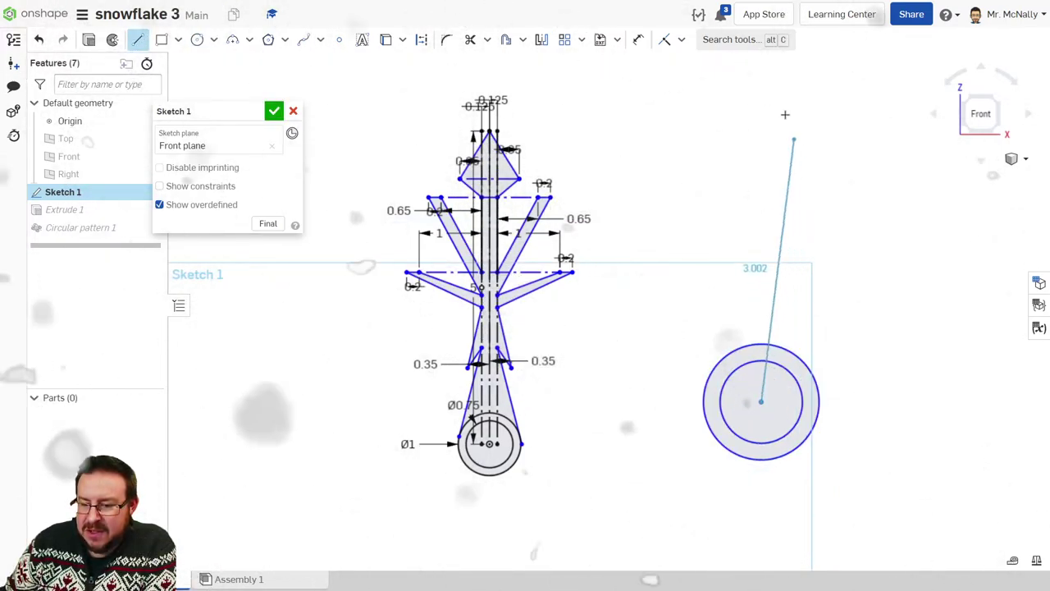
{"action": "left_click", "coordinate": [759, 72]}
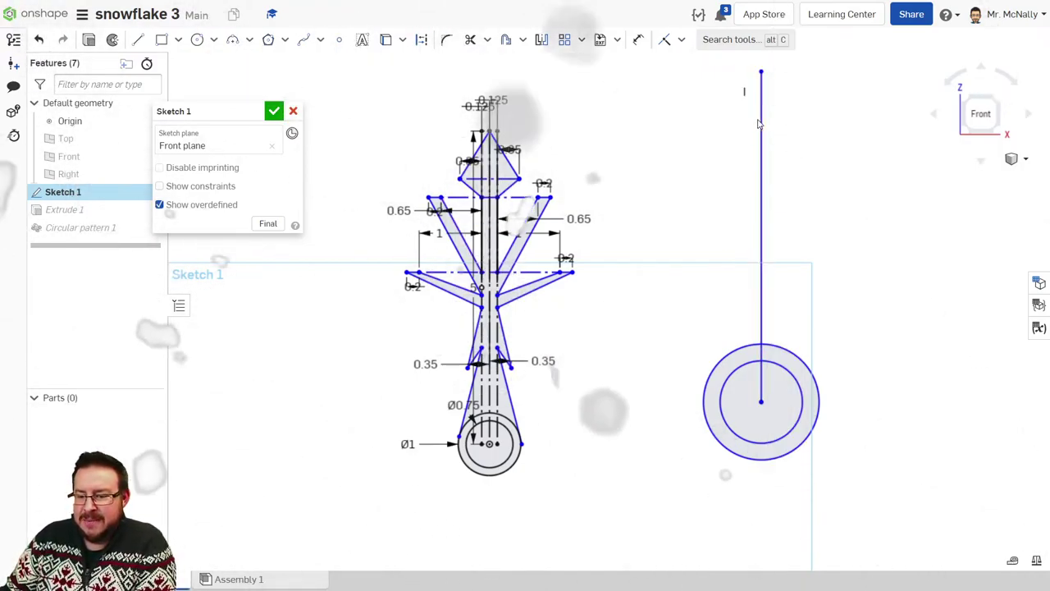
{"action": "right_click", "coordinate": [761, 117]}
{"action": "left_click", "coordinate": [800, 171]}
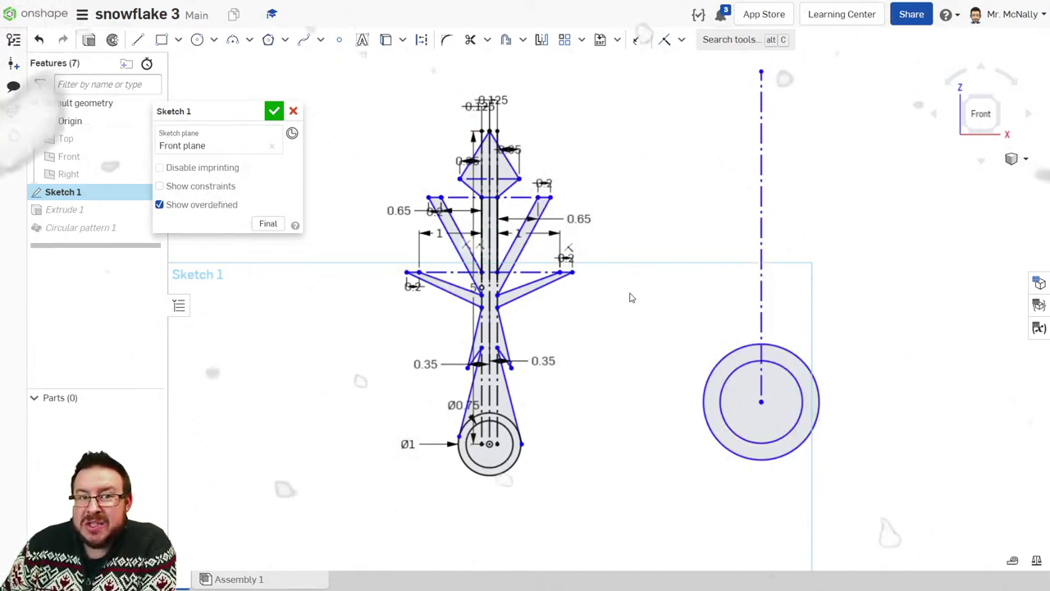
{"action": "scroll", "coordinate": [457, 168], "scroll_direction": "up", "scroll_amount": 5}
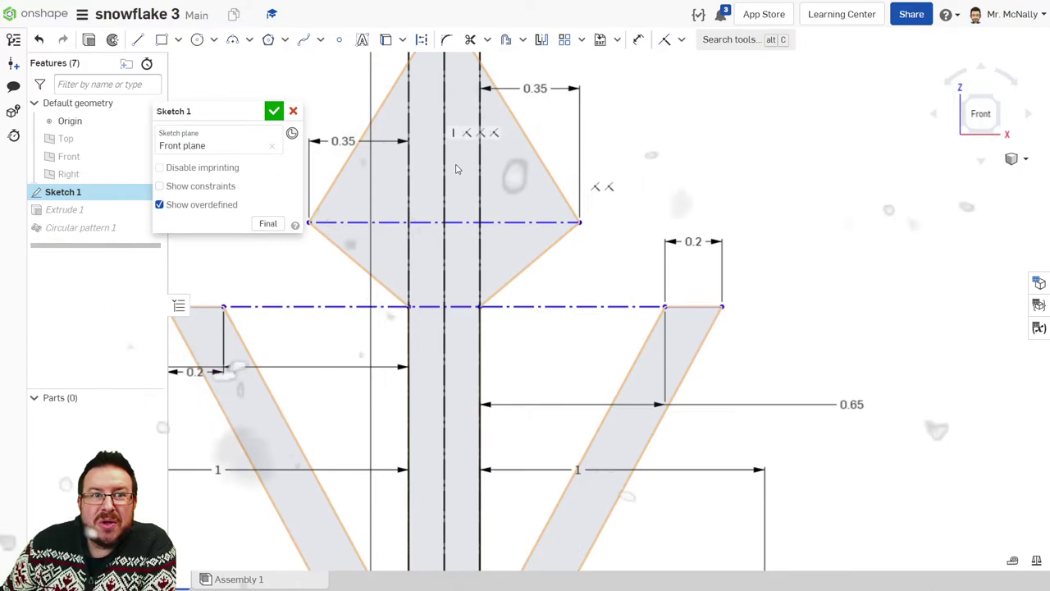
{"action": "scroll", "coordinate": [513, 264], "scroll_direction": "down", "scroll_amount": 5}
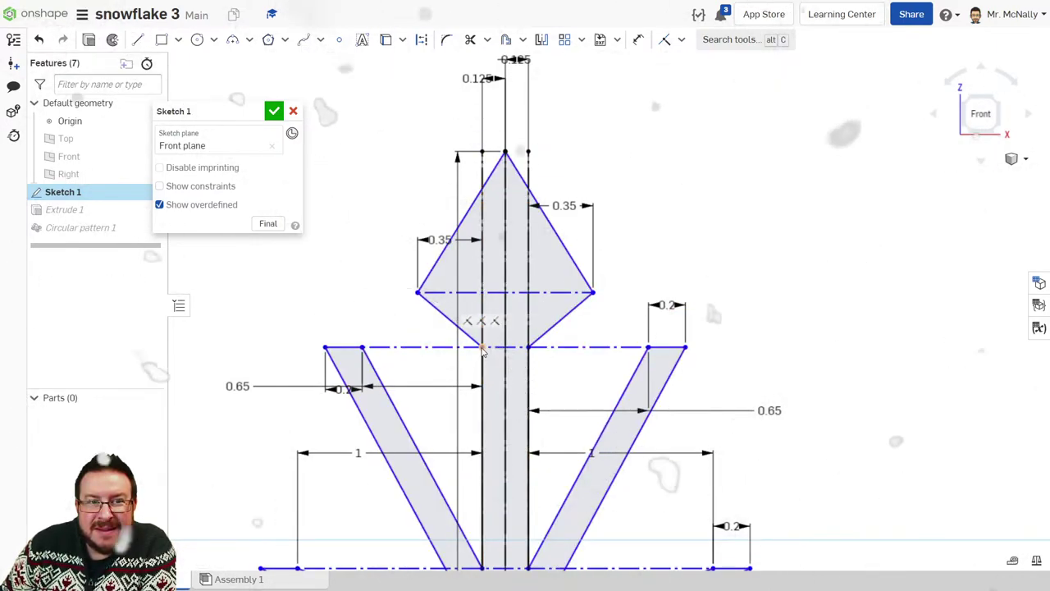
{"action": "scroll", "coordinate": [483, 348], "scroll_direction": "down", "scroll_amount": 2}
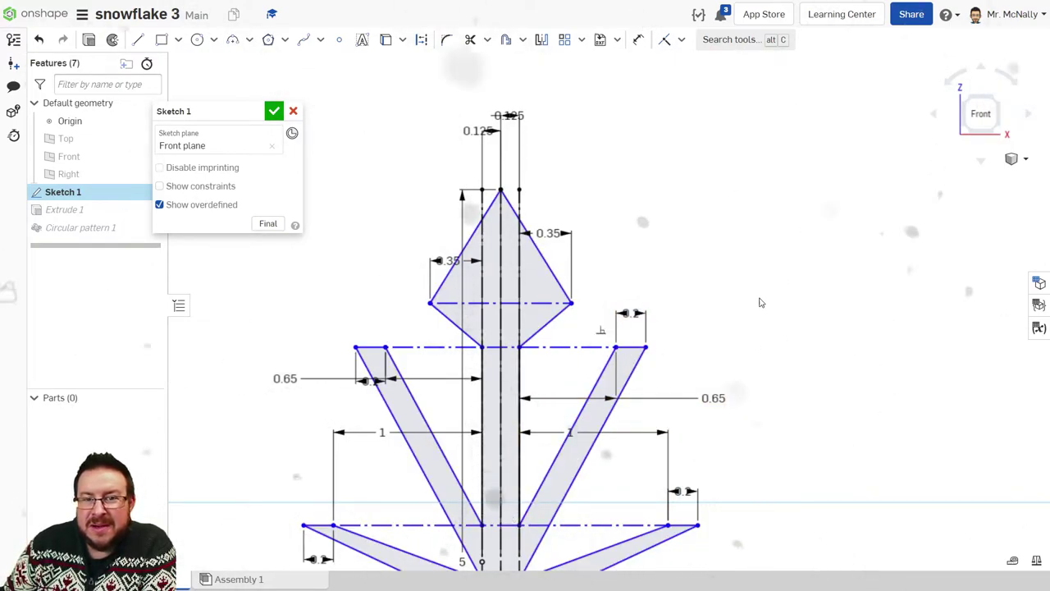
{"action": "scroll", "coordinate": [820, 301], "scroll_direction": "down", "scroll_amount": 3}
Step: Draw a vertical line from the hub, left of the centreline, up to its top
{"action": "middle_click_drag", "start_coordinate": [858, 300], "coordinate": [464, 307]}
{"action": "scroll", "coordinate": [480, 283], "scroll_direction": "down", "scroll_amount": 3}
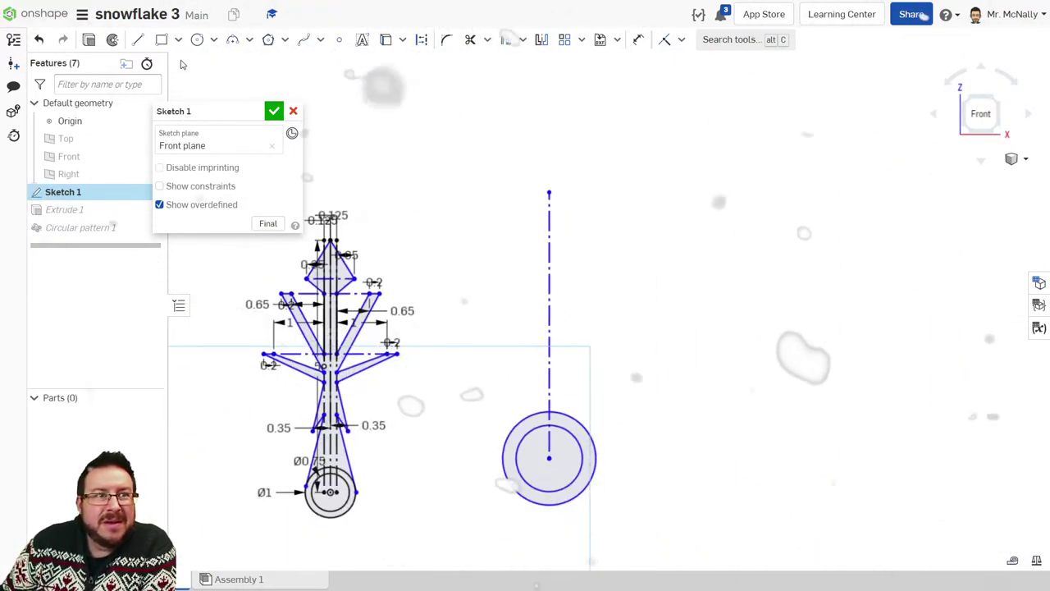
{"action": "left_click", "coordinate": [136, 39]}
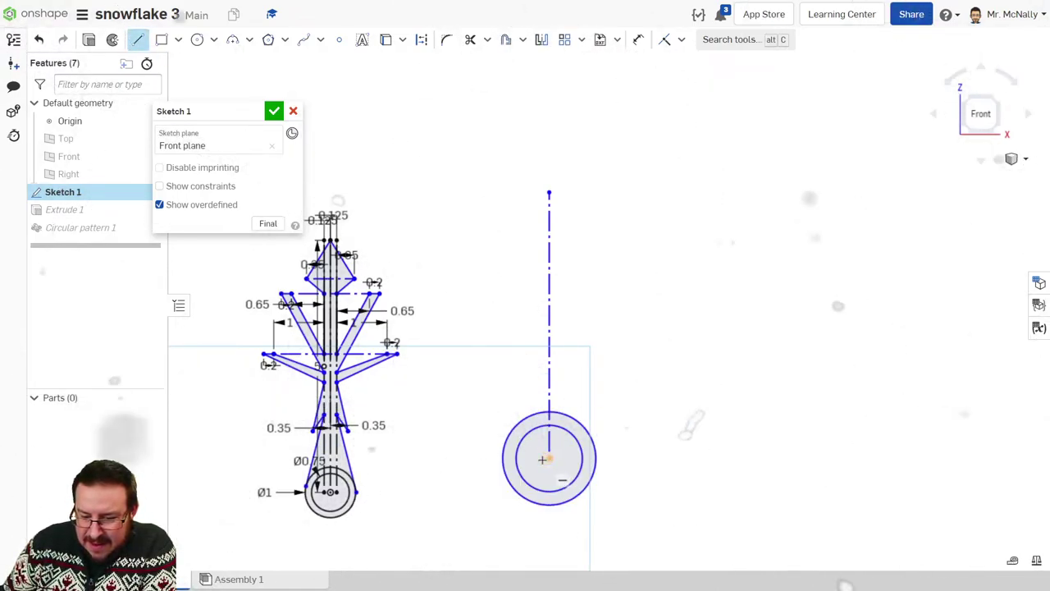
{"action": "scroll", "coordinate": [534, 458], "scroll_direction": "up", "scroll_amount": 4}
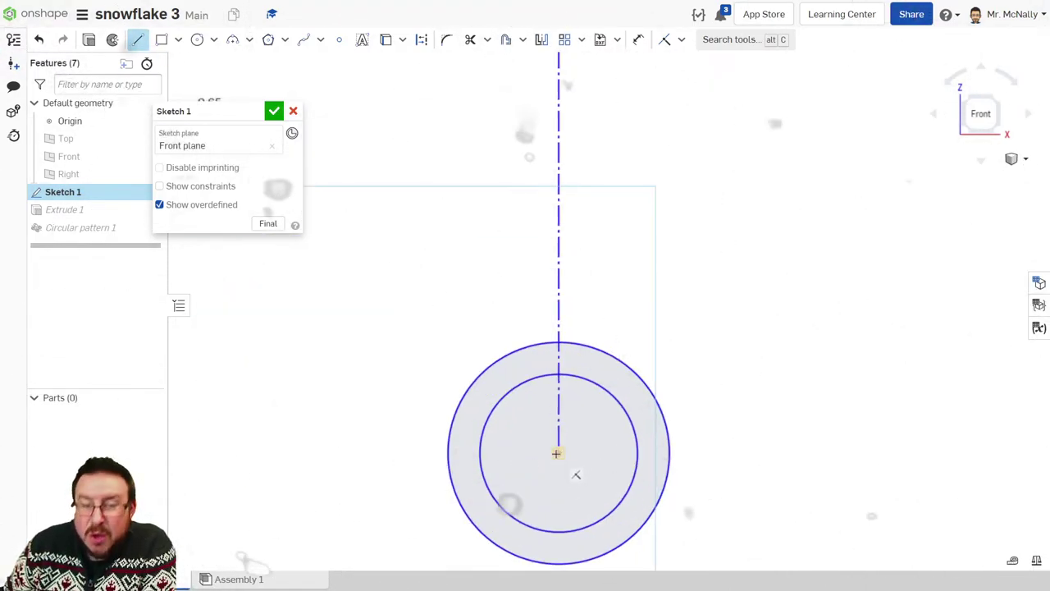
{"action": "left_click", "coordinate": [553, 452]}
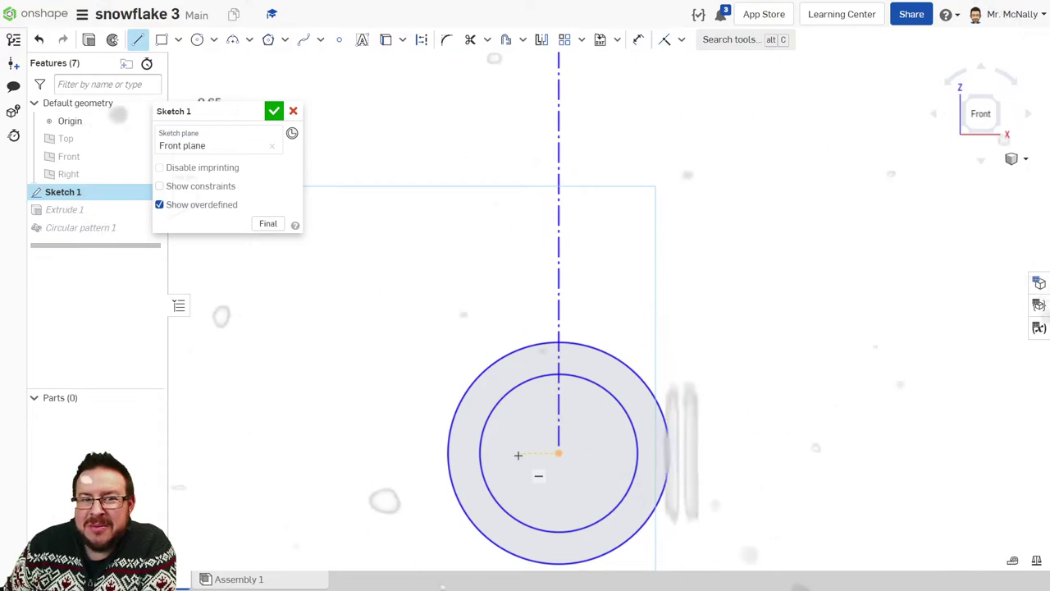
{"action": "scroll", "coordinate": [514, 274], "scroll_direction": "down", "scroll_amount": 4}
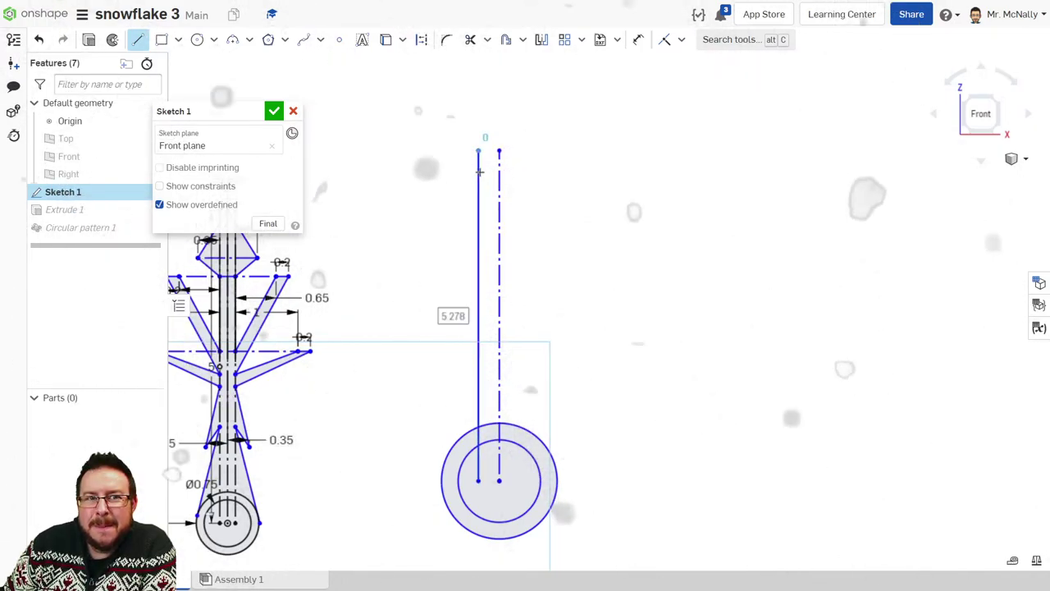
{"action": "left_click", "coordinate": [478, 151]}
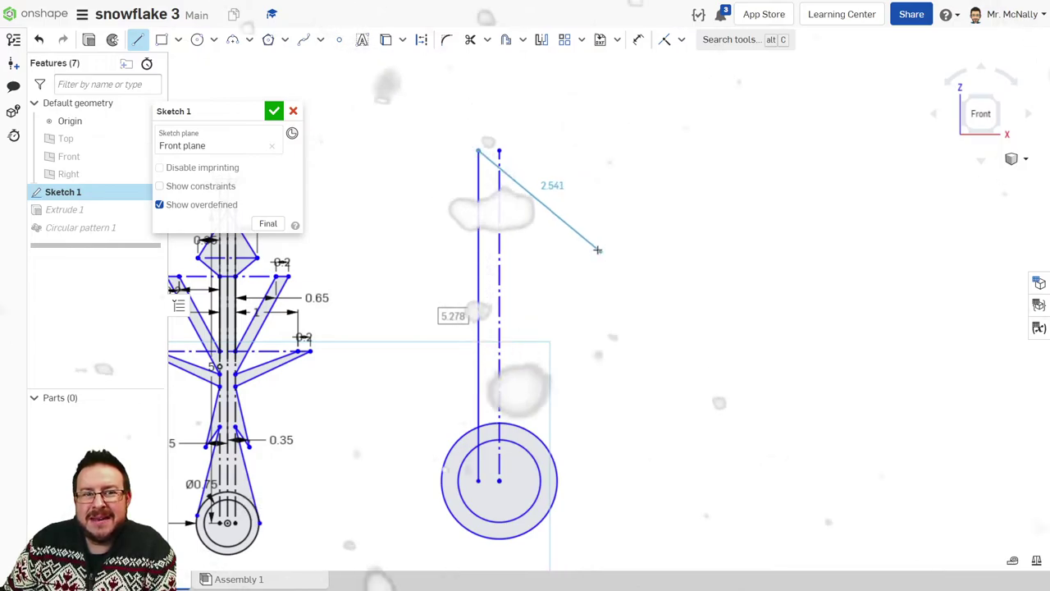
{"action": "key", "text": "Escape"}
Step: Draw a matching vertical line right of the centreline up to the same height
{"action": "key", "text": "l"}
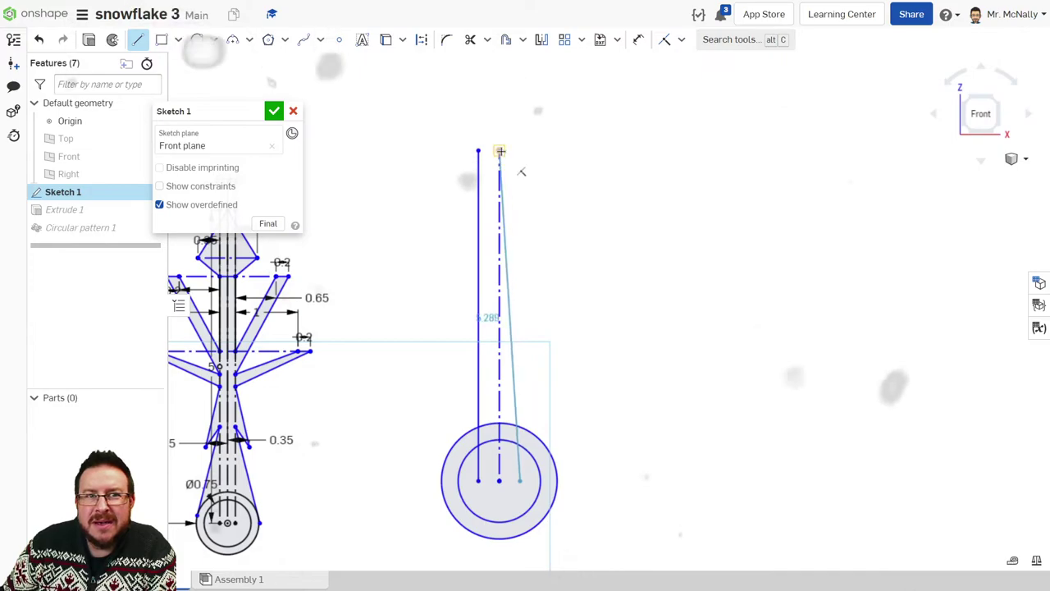
{"action": "left_click", "coordinate": [519, 151]}
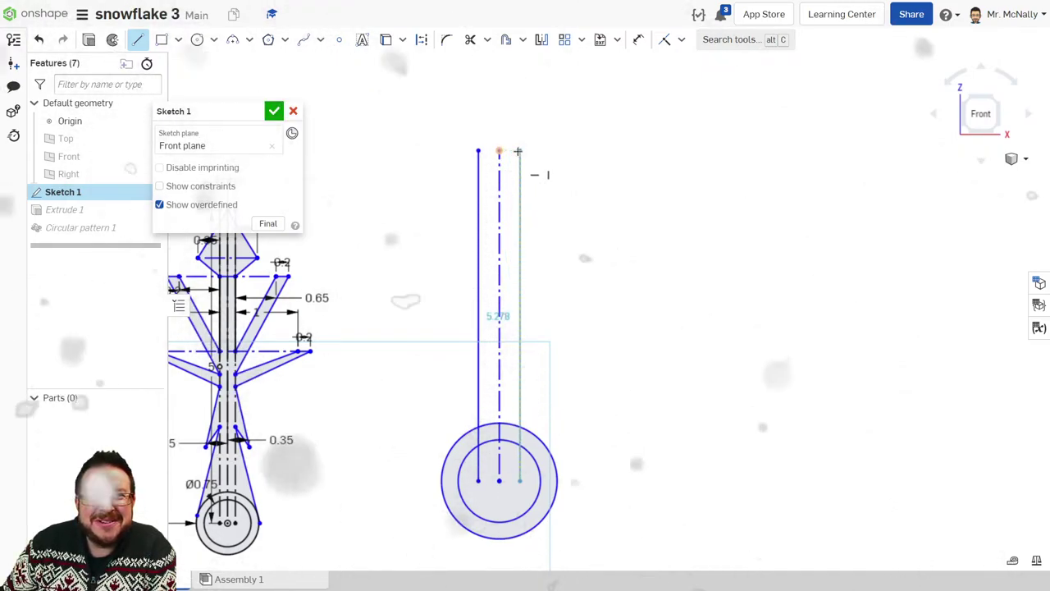
{"action": "key", "text": "Escape"}
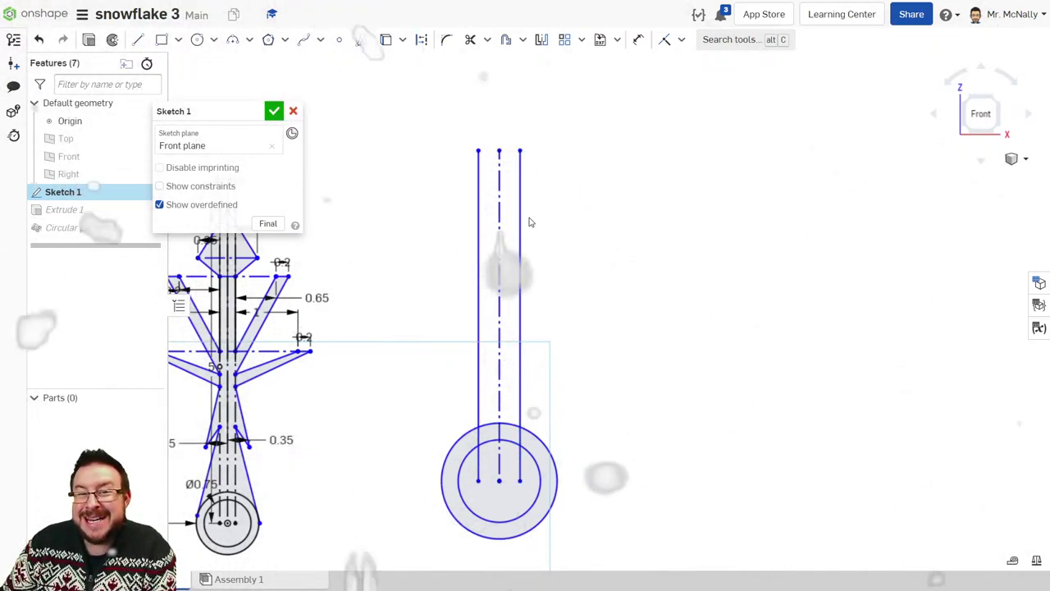
{"action": "scroll", "coordinate": [472, 174], "scroll_direction": "up", "scroll_amount": 5}
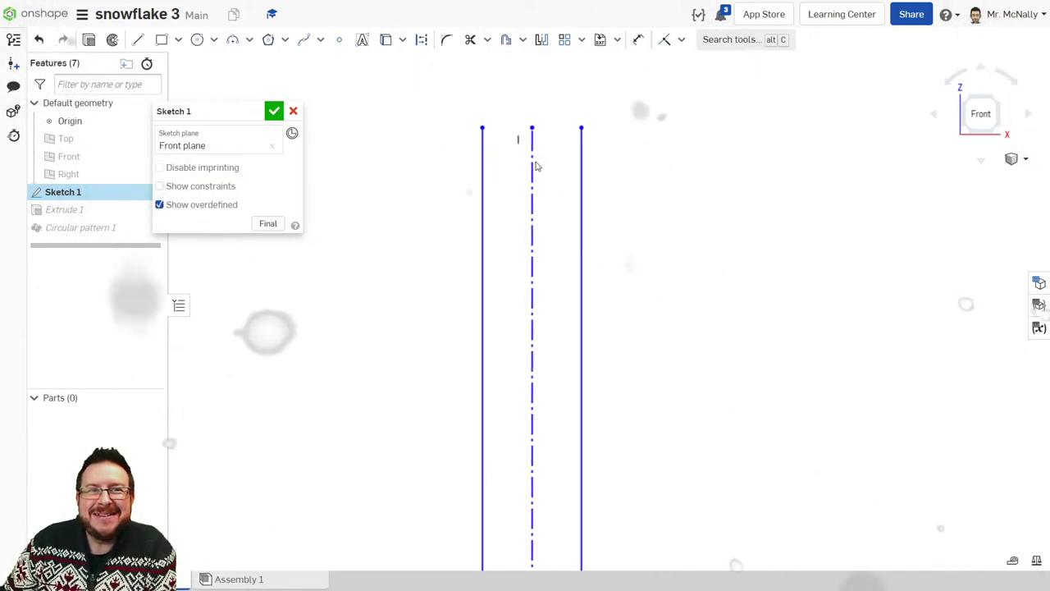
Step: Dimension both flanking lines 0.35 from the new construction centreline
{"action": "left_click", "coordinate": [640, 40]}
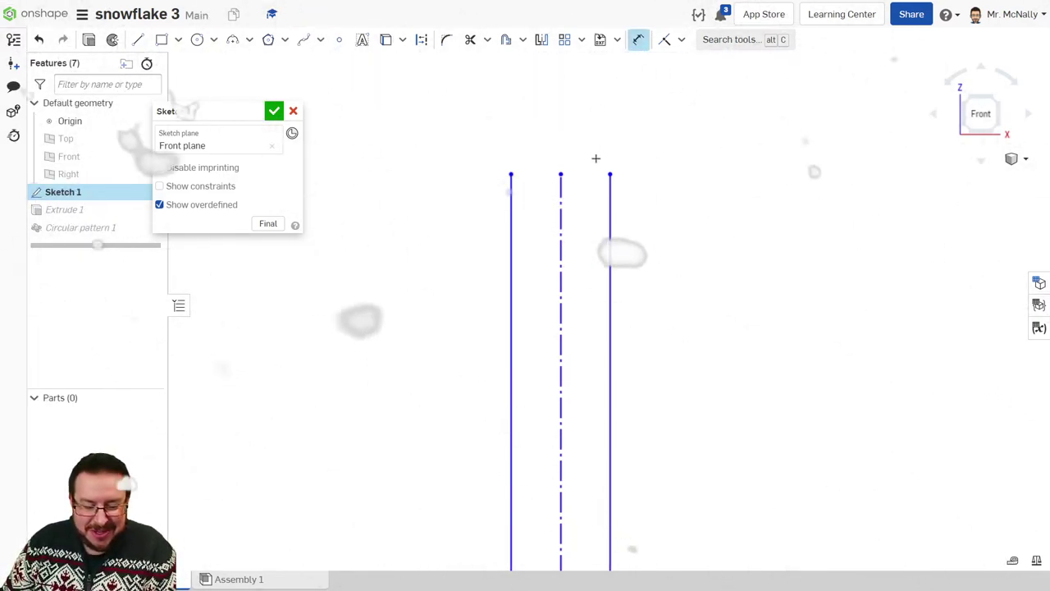
{"action": "key", "text": "c"}
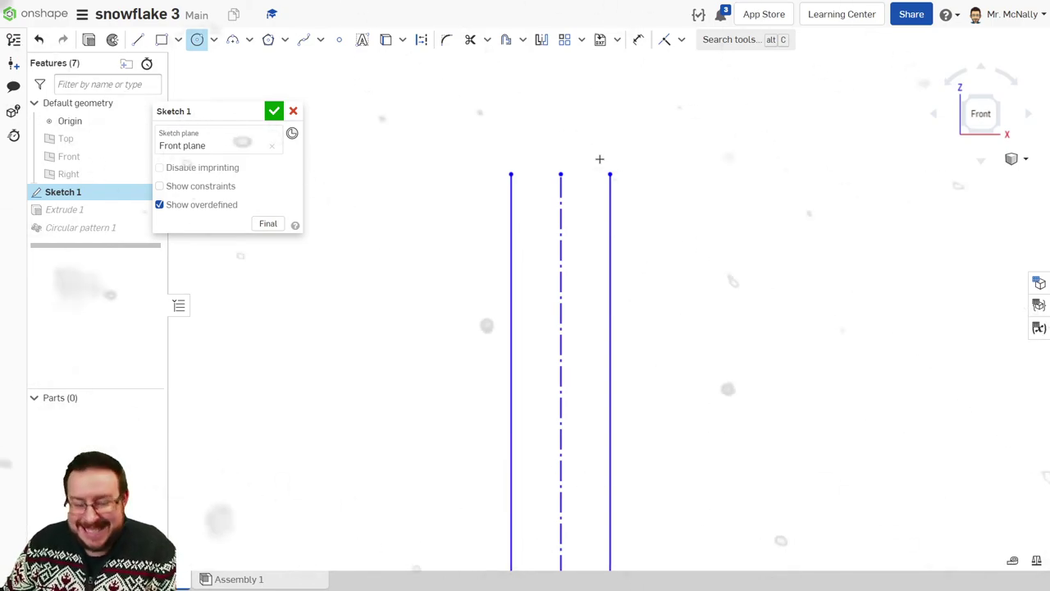
{"action": "left_click", "coordinate": [639, 40]}
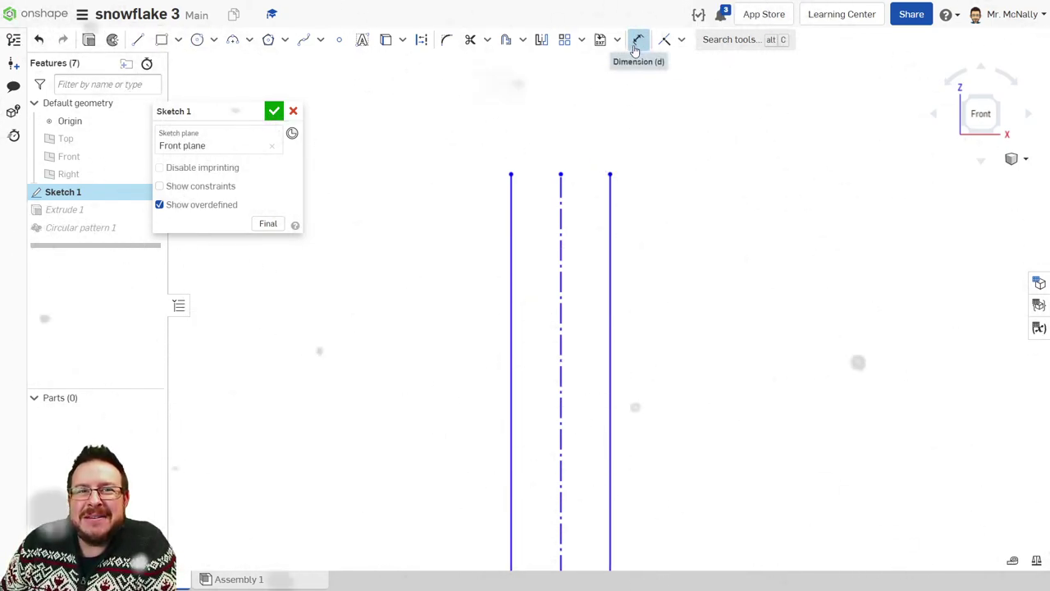
{"action": "left_click", "coordinate": [562, 192]}
{"action": "left_click", "coordinate": [511, 182]}
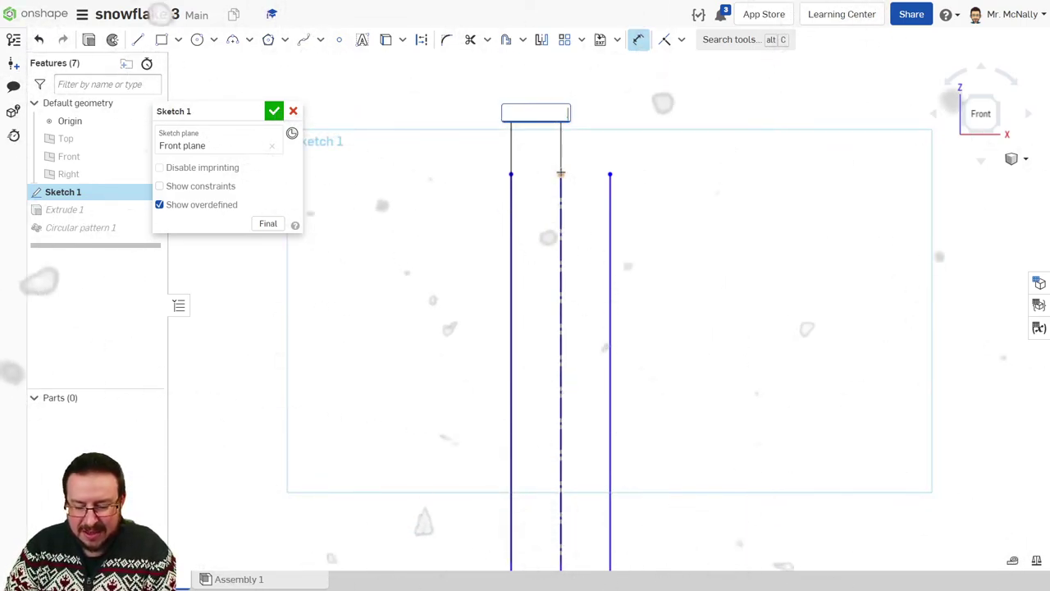
{"action": "key", "text": "Return"}
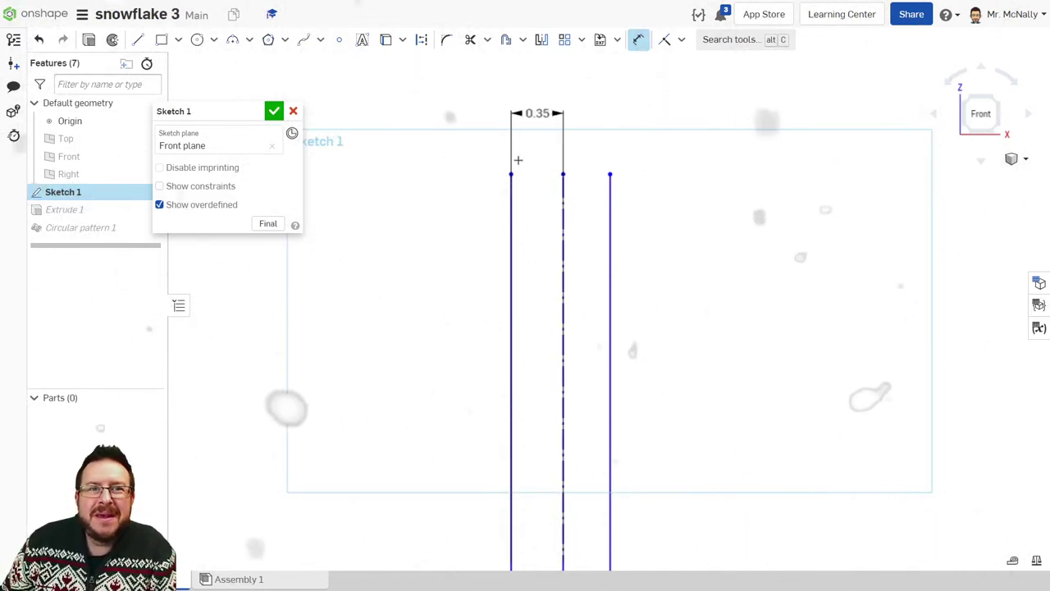
{"action": "left_click", "coordinate": [611, 174]}
{"action": "left_click", "coordinate": [598, 120]}
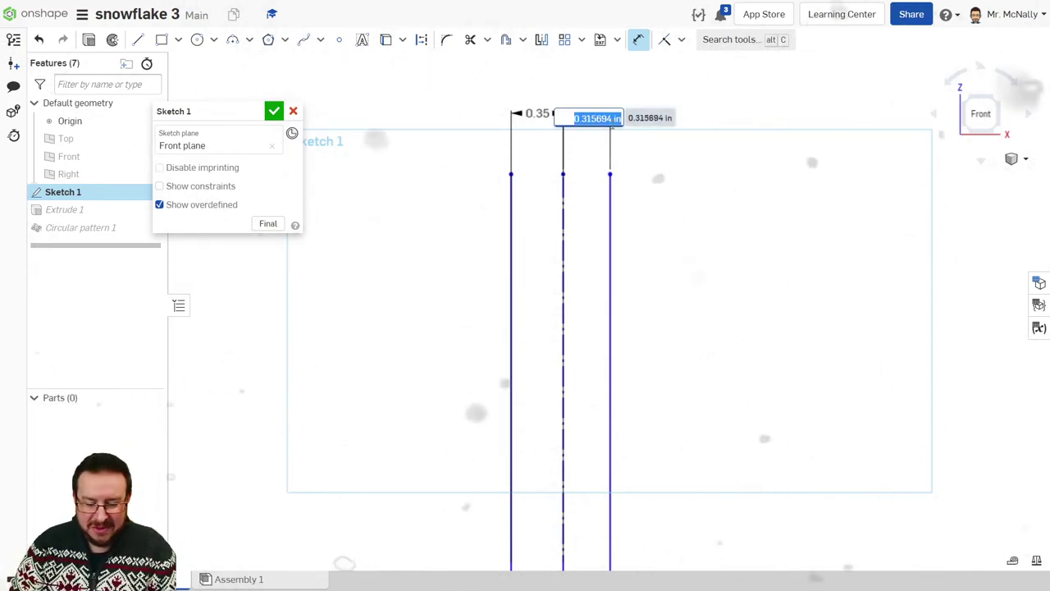
{"action": "type", "text": ".35"}
{"action": "key", "text": "Return"}
{"action": "scroll", "coordinate": [624, 148], "scroll_direction": "down", "scroll_amount": 5}
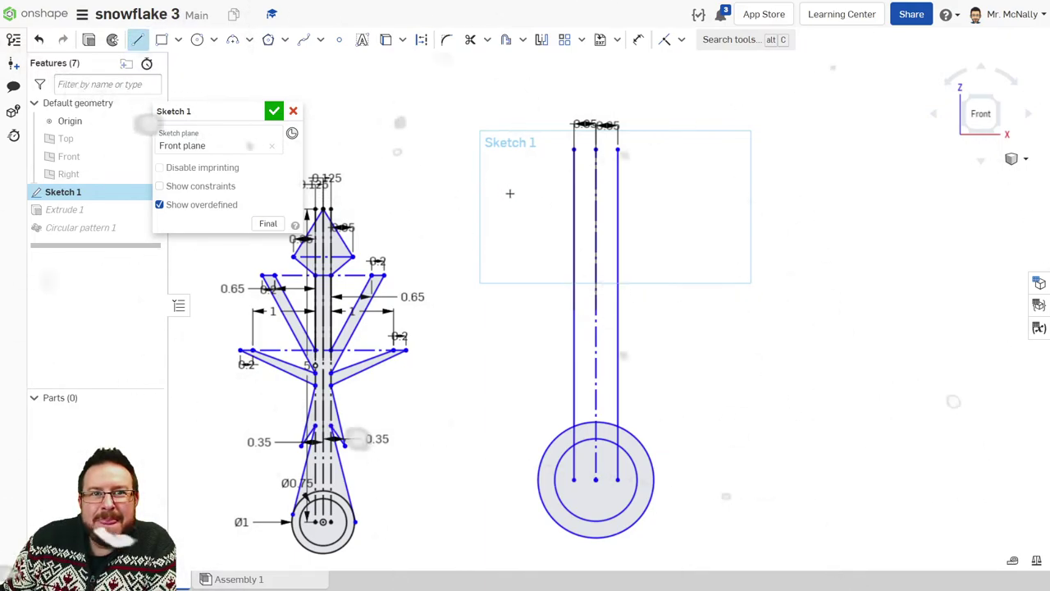
Step: Draw three horizontal lines across the second arm's stem
{"action": "left_click", "coordinate": [675, 198]}
{"action": "key", "text": "Escape"}
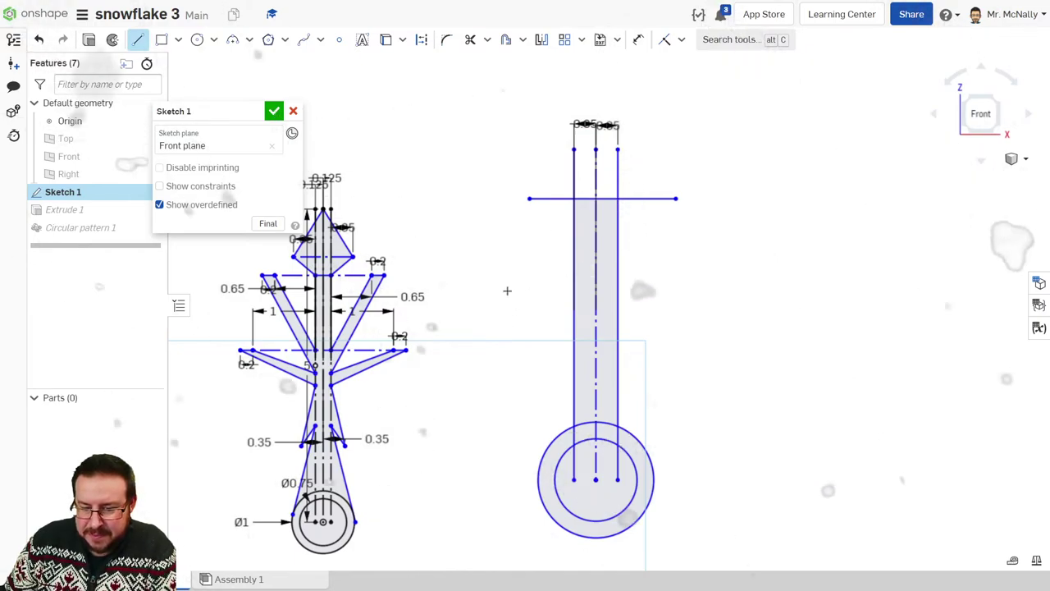
{"action": "left_click", "coordinate": [711, 289]}
{"action": "key", "text": "Escape"}
{"action": "left_click", "coordinate": [491, 381]}
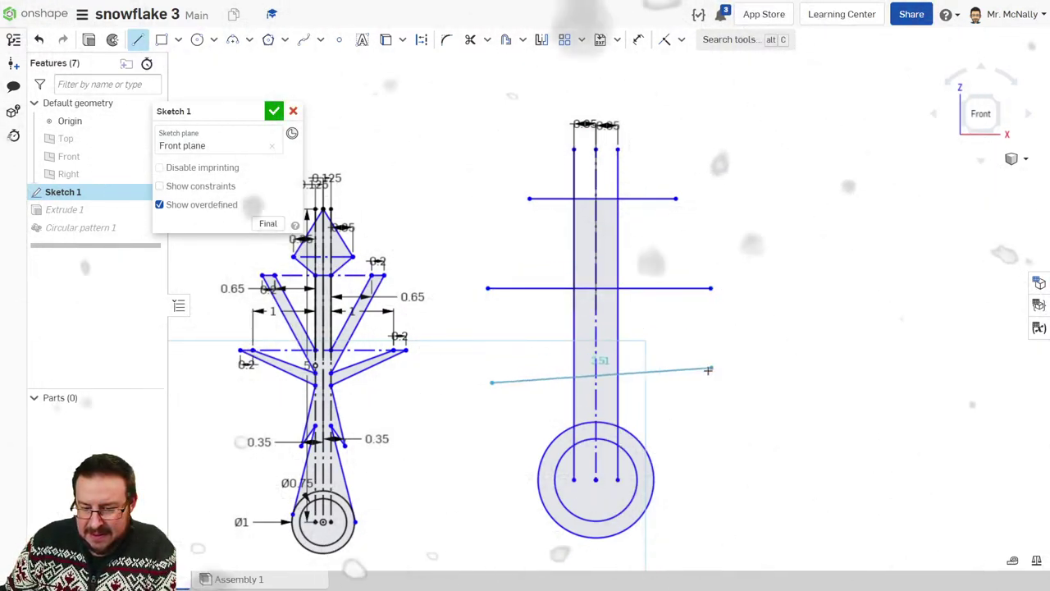
{"action": "left_click", "coordinate": [698, 381]}
{"action": "key", "text": "Escape"}
{"action": "key", "text": "Escape"}
Step: Convert the second arm's stem and horizontal lines to construction geometry
{"action": "mouse_move", "coordinate": [441, 134]}
{"action": "left_mouse_down"}
{"action": "mouse_move", "coordinate": [720, 382]}
{"action": "mouse_move", "coordinate": [754, 496]}
{"action": "left_mouse_up"}
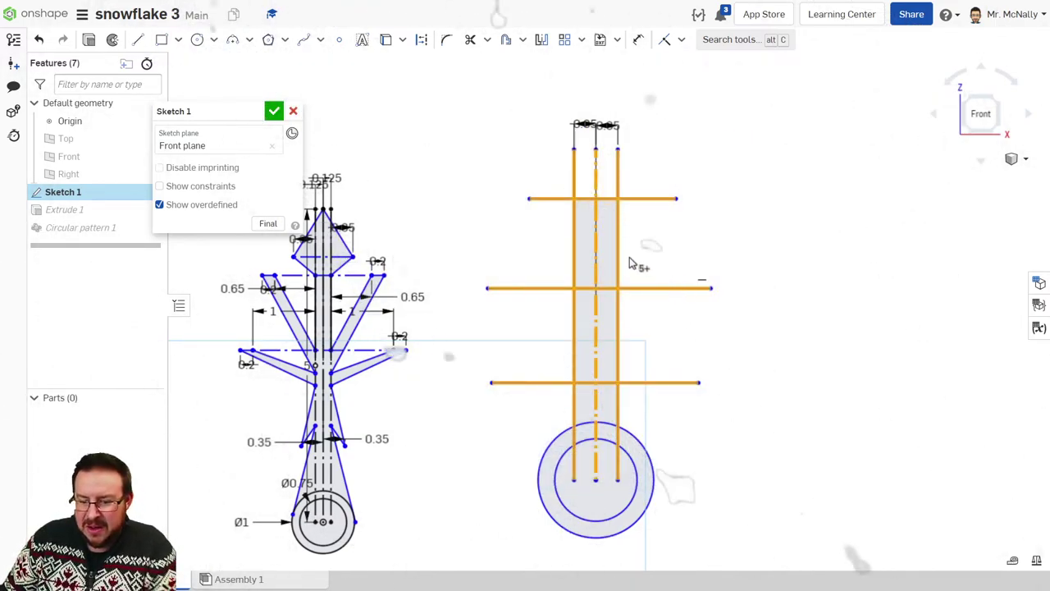
{"action": "right_click", "coordinate": [621, 254]}
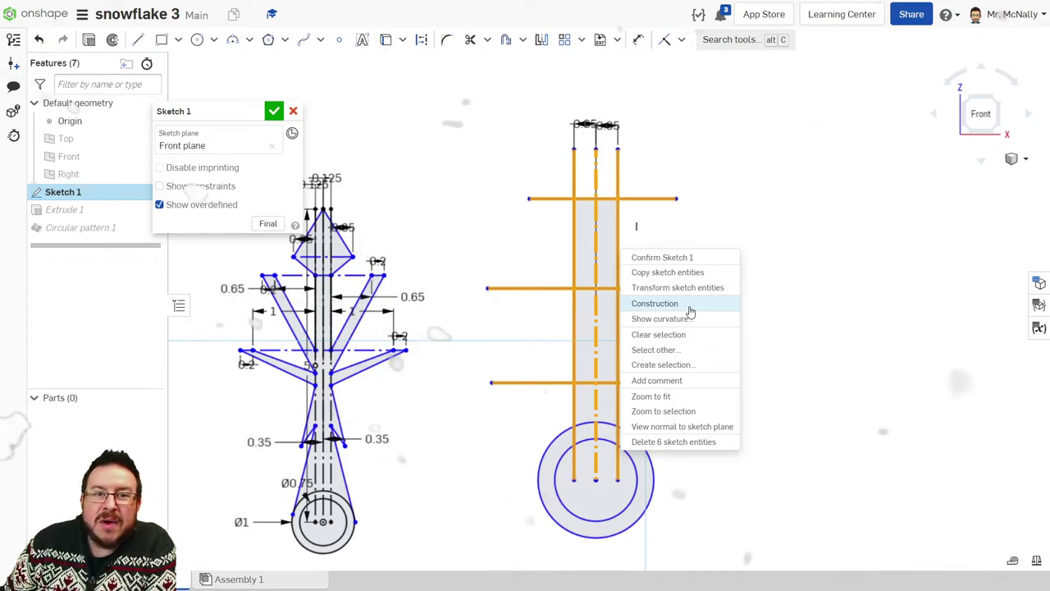
{"action": "left_click", "coordinate": [656, 303]}
{"action": "left_click", "coordinate": [779, 416]}
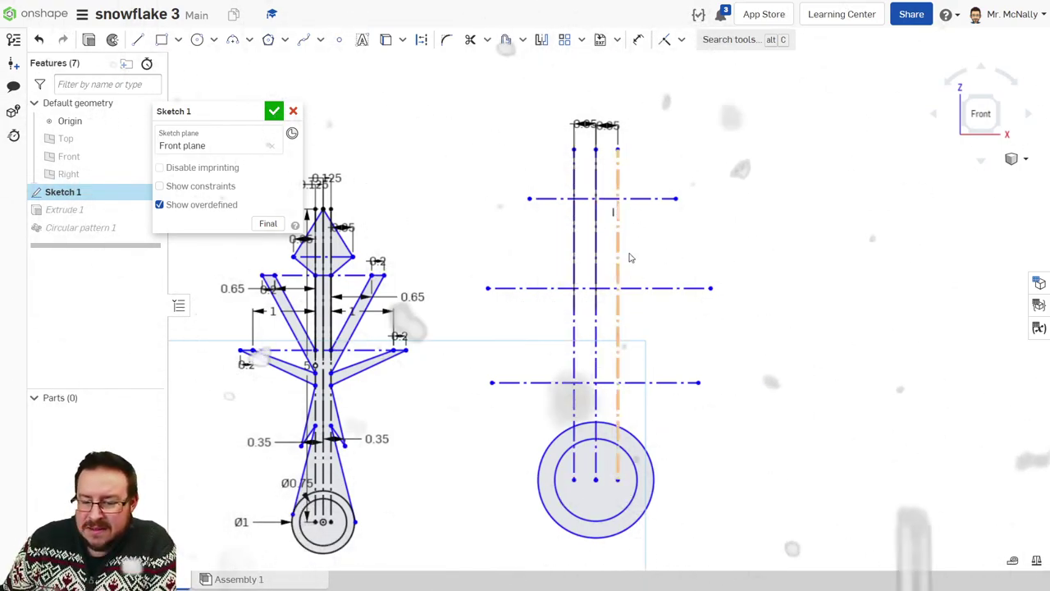
Step: Dimension the top construction line's ends 1 on each side of the centreline
{"action": "left_click", "coordinate": [638, 39]}
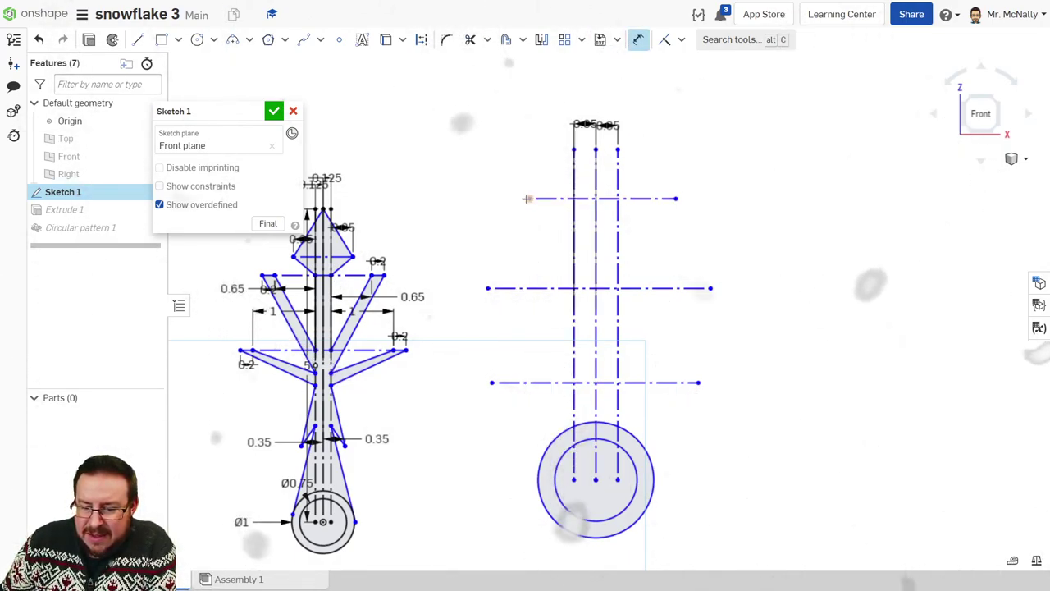
{"action": "key", "text": "d"}
{"action": "left_click", "coordinate": [595, 216]}
{"action": "left_click", "coordinate": [529, 197]}
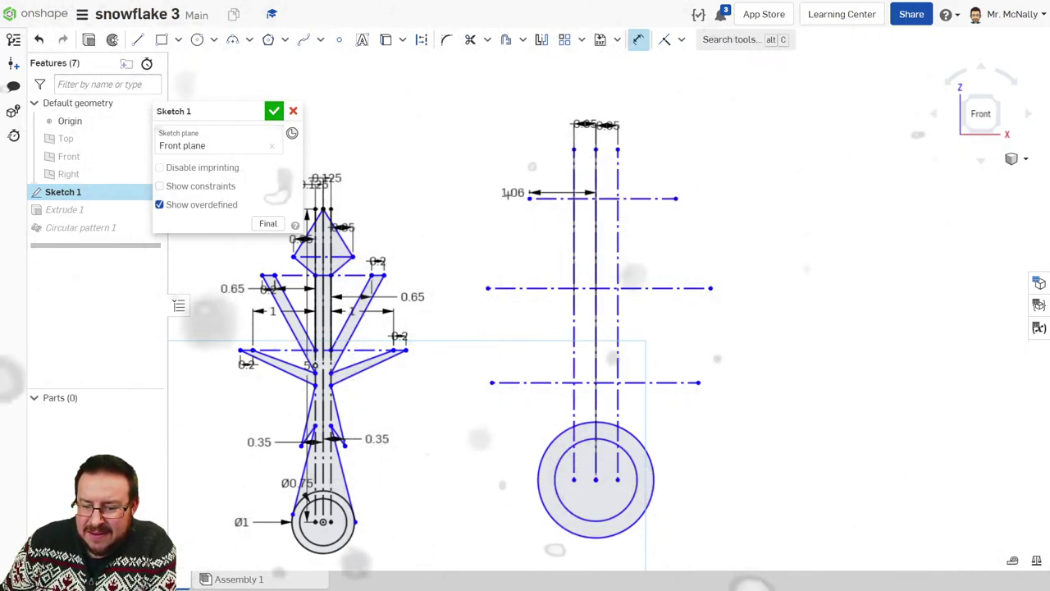
{"action": "left_click", "coordinate": [497, 173]}
{"action": "type", "text": "1"}
{"action": "key", "text": "Return"}
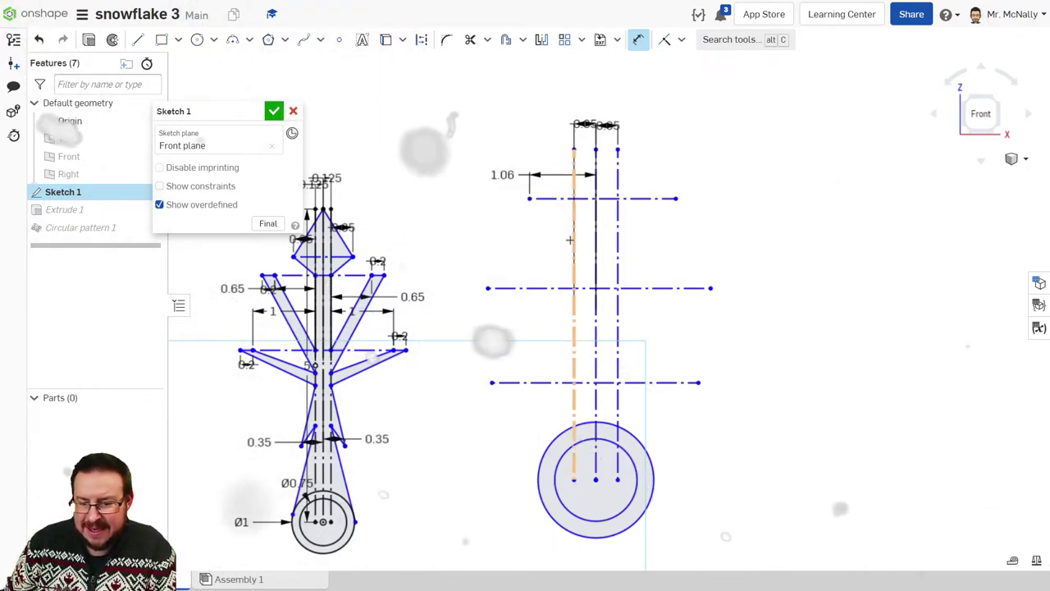
{"action": "left_click", "coordinate": [675, 203]}
{"action": "left_click", "coordinate": [595, 187]}
{"action": "left_click", "coordinate": [656, 179]}
{"action": "key", "text": "Return"}
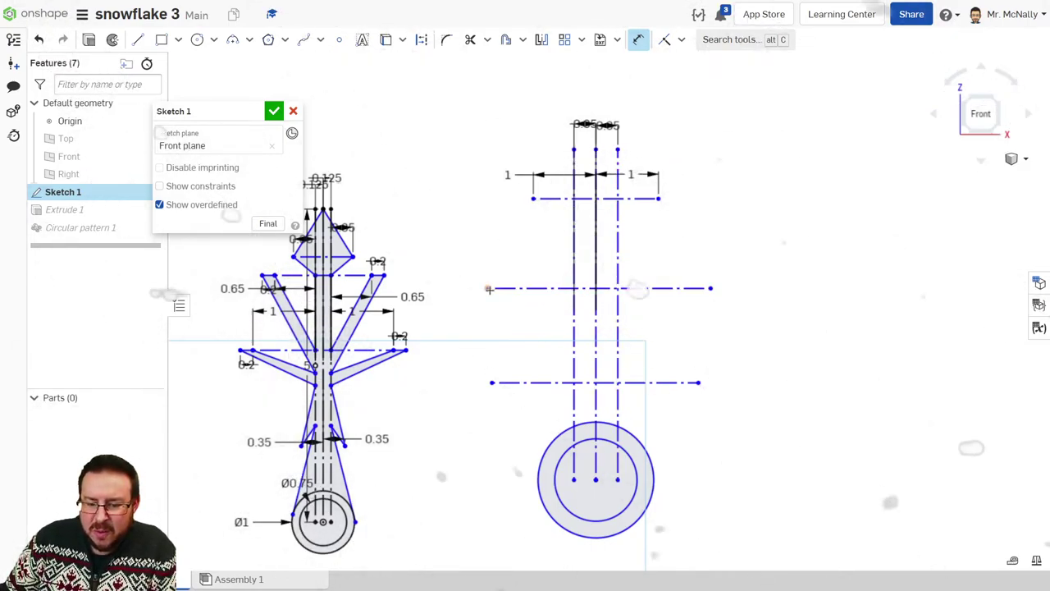
Step: Dimension the middle construction line's ends 1.75 on each side of the centreline
{"action": "left_click", "coordinate": [488, 288]}
{"action": "left_click", "coordinate": [597, 271]}
{"action": "left_click", "coordinate": [537, 263]}
{"action": "type", "text": "1.75"}
{"action": "key", "text": "Return"}
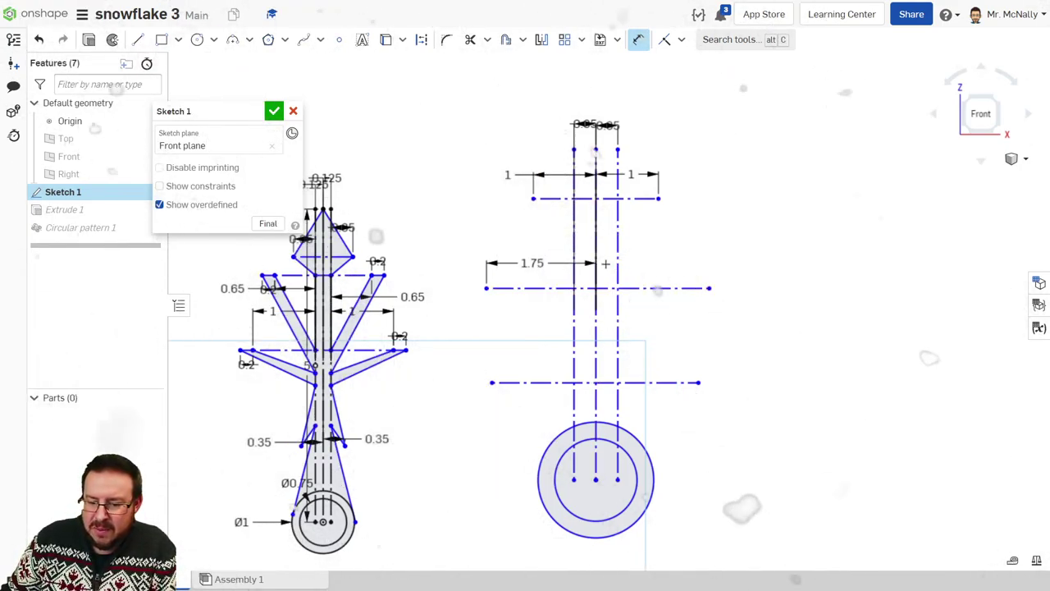
{"action": "left_click", "coordinate": [596, 262]}
{"action": "left_click", "coordinate": [664, 261]}
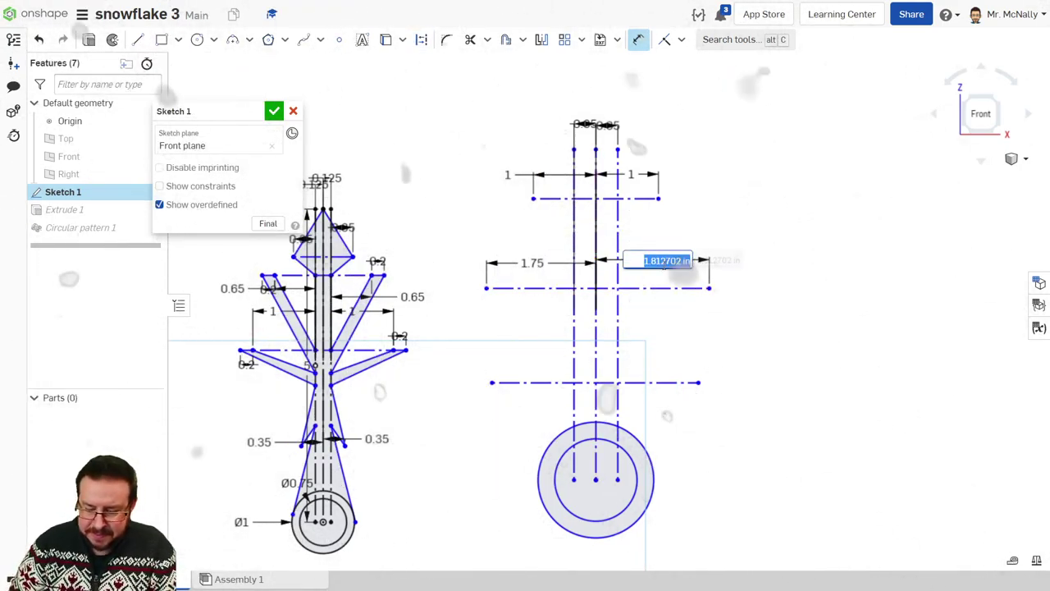
{"action": "type", "text": "1.75"}
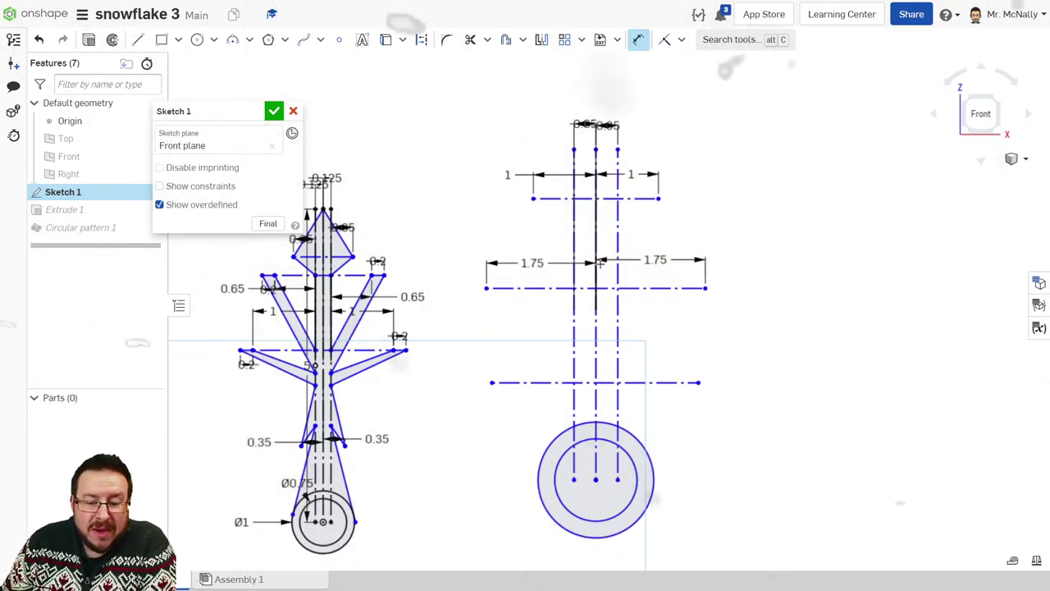
{"action": "left_click", "coordinate": [138, 40]}
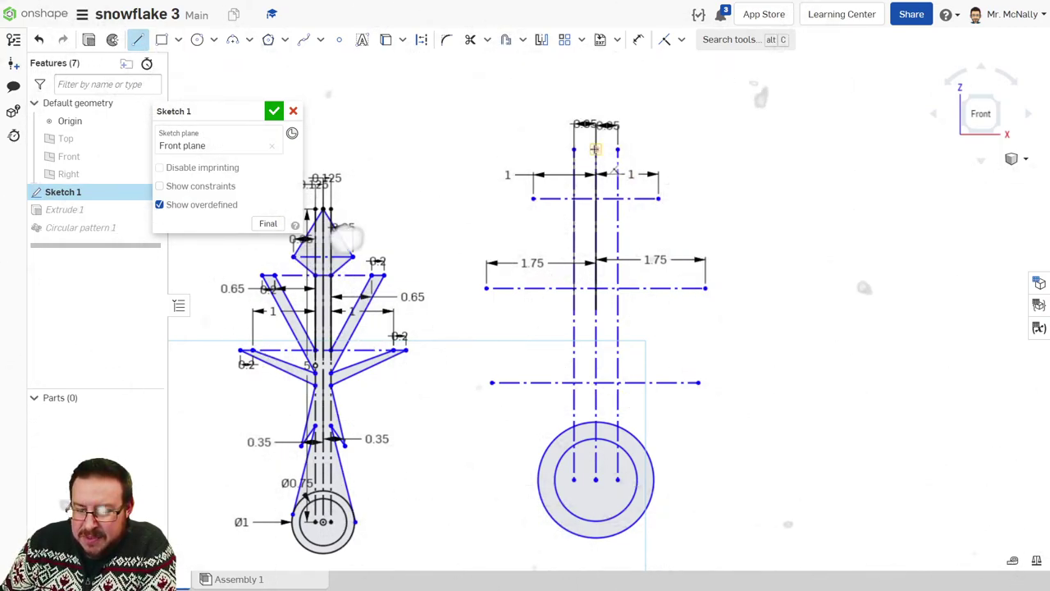
Step: Outline one side of the second arm's diamond and branch down to the circle
{"action": "left_click", "coordinate": [574, 197]}
{"action": "left_click", "coordinate": [597, 288]}
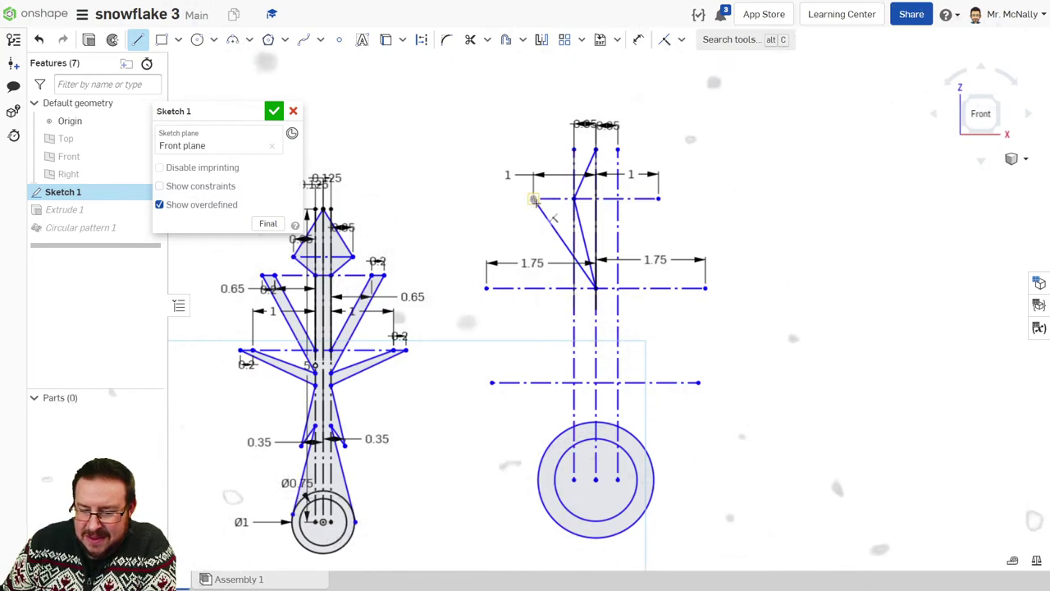
{"action": "left_click", "coordinate": [595, 382]}
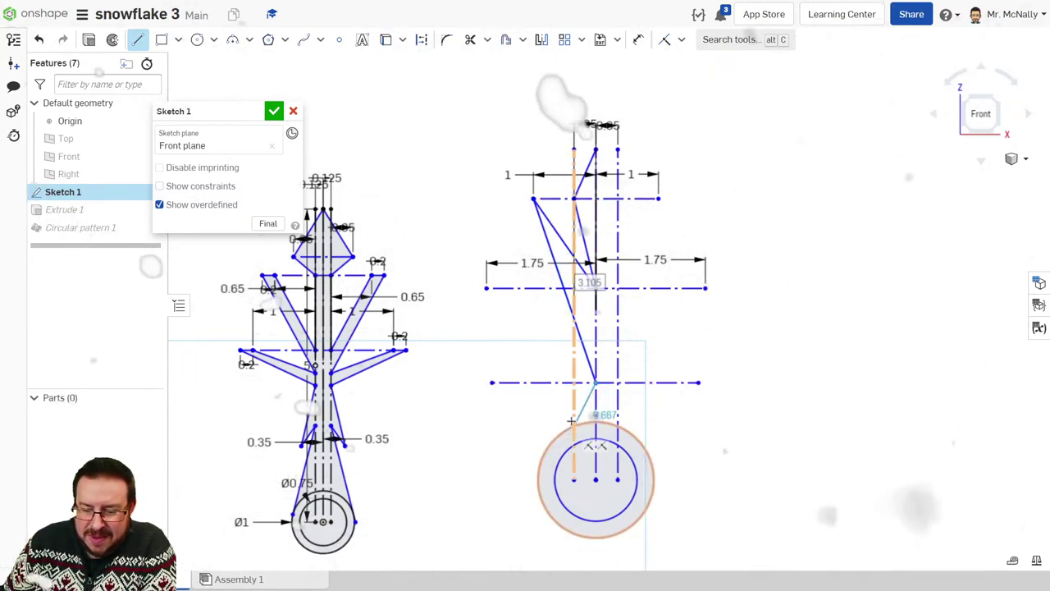
{"action": "left_click", "coordinate": [574, 425]}
{"action": "key", "text": "Escape"}
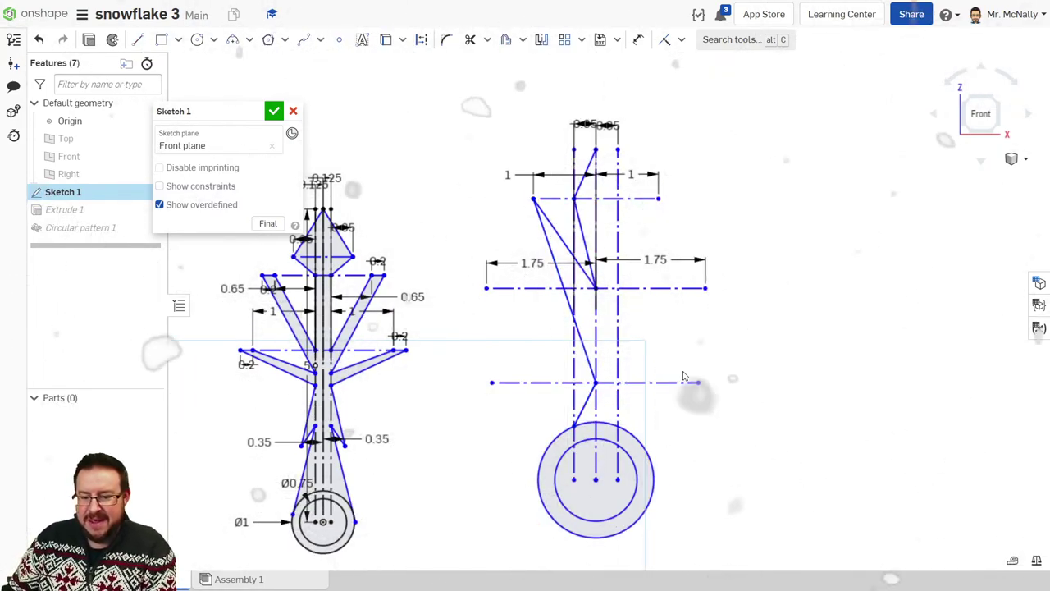
{"action": "scroll", "coordinate": [563, 316], "scroll_direction": "down", "scroll_amount": 3}
{"action": "scroll", "coordinate": [542, 283], "scroll_direction": "up", "scroll_amount": 6}
{"action": "scroll", "coordinate": [541, 283], "scroll_direction": "down", "scroll_amount": 3}
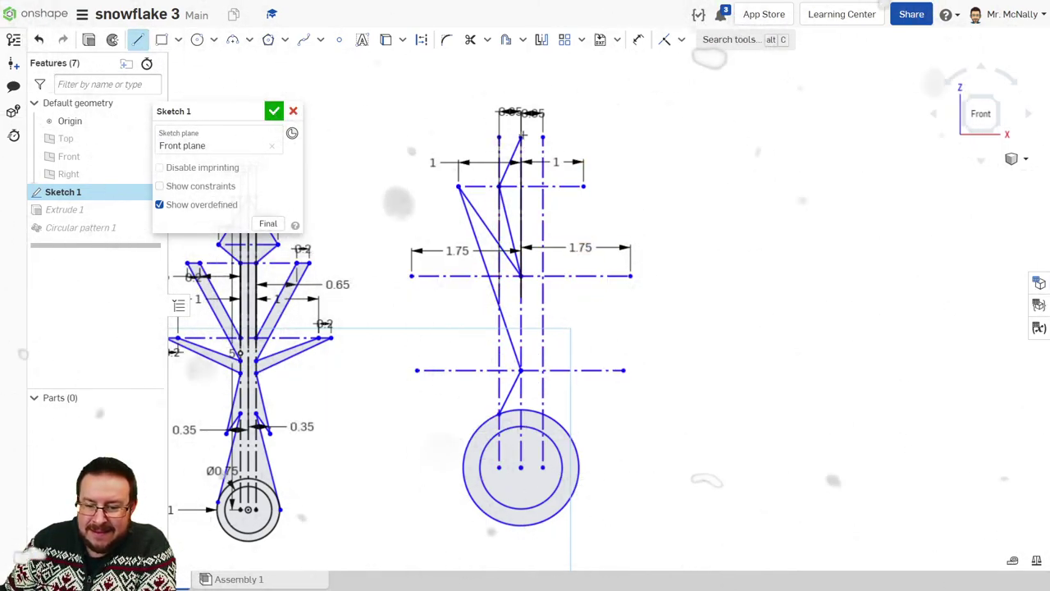
Step: Outline the other side, closing the upper diamond and lower triangle
{"action": "left_click", "coordinate": [541, 187]}
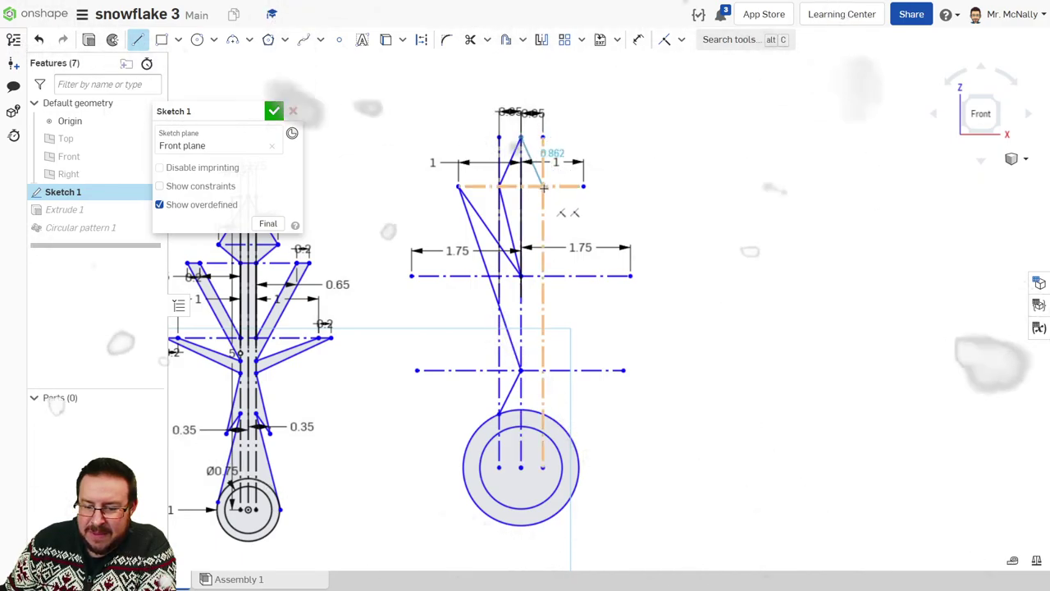
{"action": "left_click", "coordinate": [520, 275]}
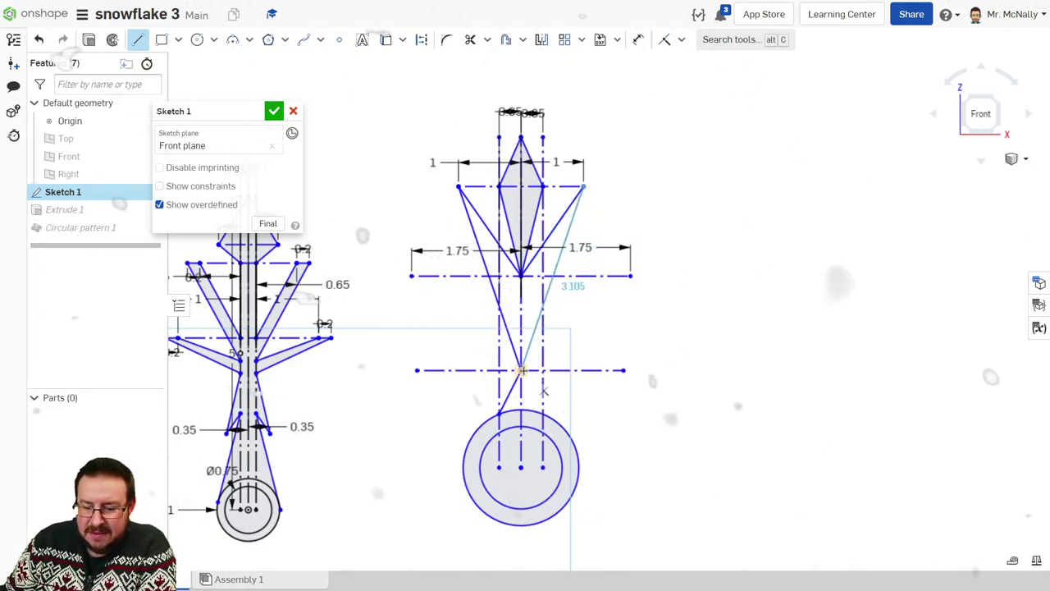
{"action": "left_click", "coordinate": [521, 370]}
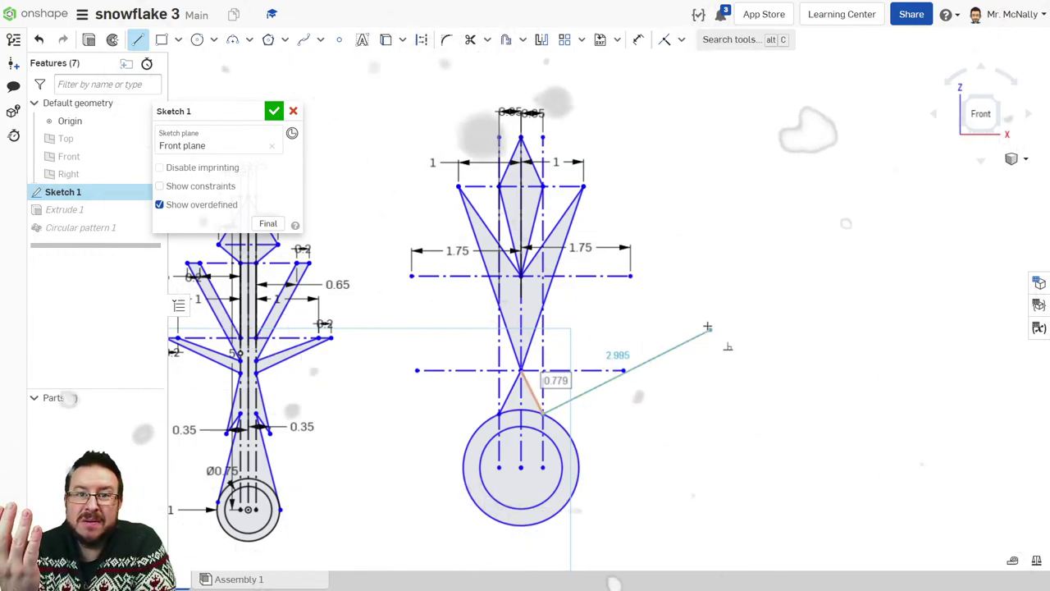
{"action": "key", "text": "Escape"}
{"action": "scroll", "coordinate": [586, 241], "scroll_direction": "down", "scroll_amount": 5}
{"action": "scroll", "coordinate": [544, 304], "scroll_direction": "up", "scroll_amount": 6}
Step: Box-select the second arm drawing and delete it
{"action": "mouse_move", "coordinate": [350, 64]}
{"action": "left_mouse_down"}
{"action": "mouse_move", "coordinate": [580, 288]}
{"action": "mouse_move", "coordinate": [599, 375]}
{"action": "left_mouse_up"}
{"action": "left_click", "coordinate": [610, 394]}
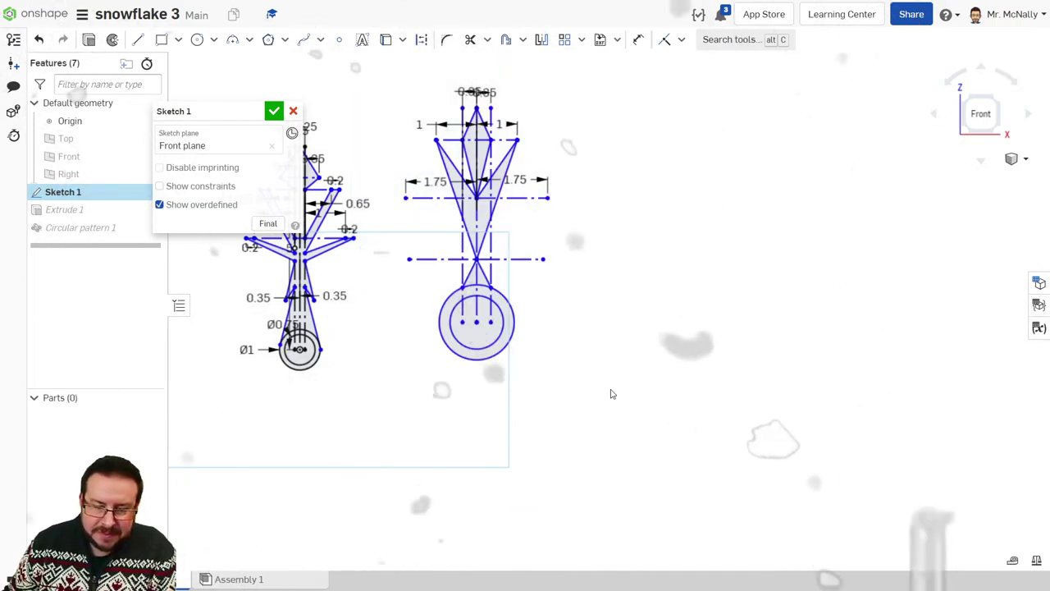
{"action": "key", "text": "Delete"}
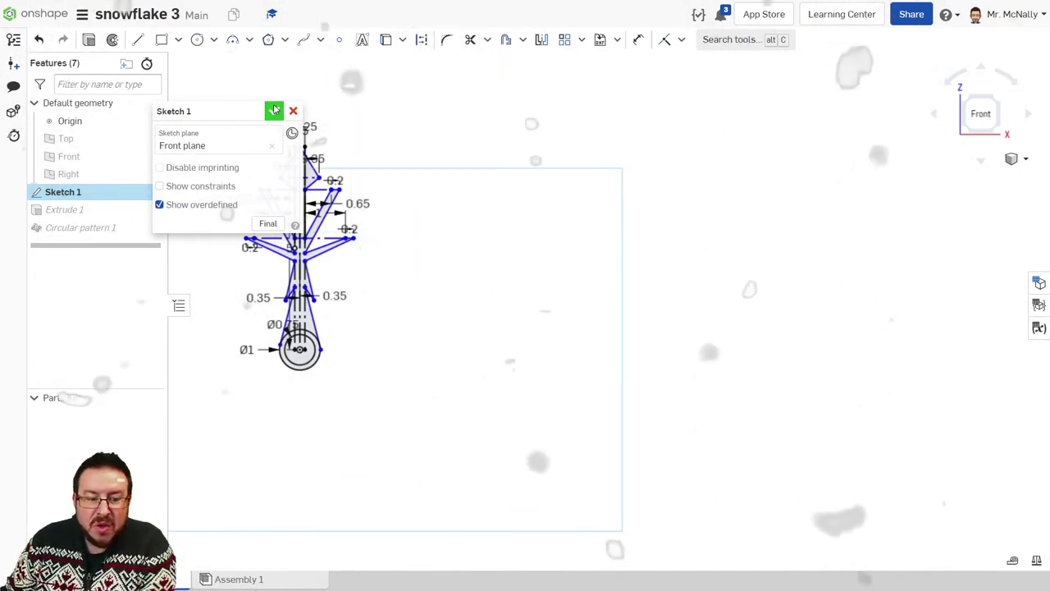
Step: Reopen the snowflake document and orbit the nine-armed snowflake in a pale translucent render
{"action": "left_click", "coordinate": [55, 20]}
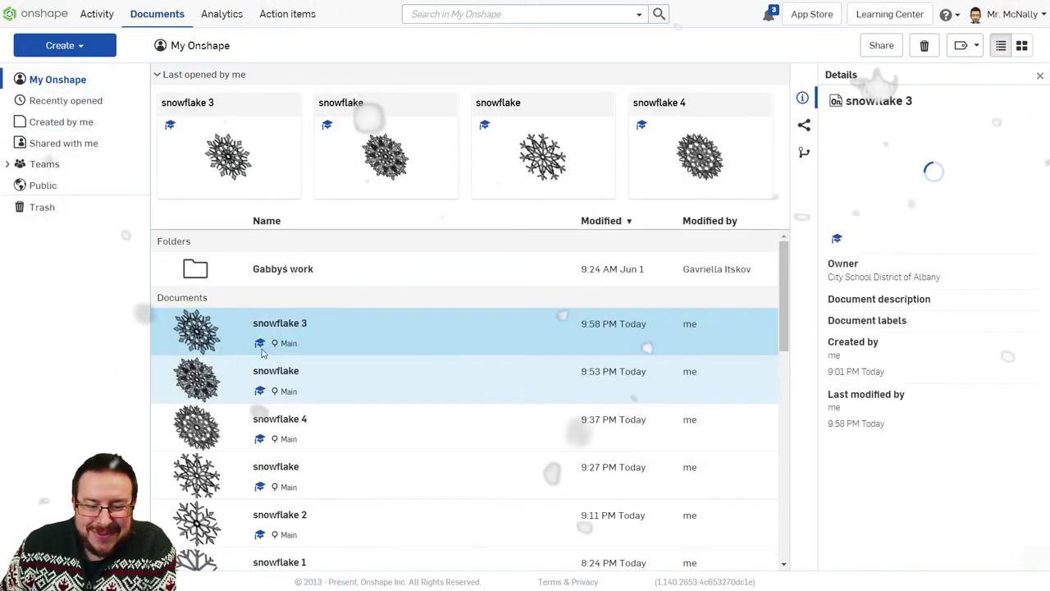
{"action": "left_click", "coordinate": [377, 168]}
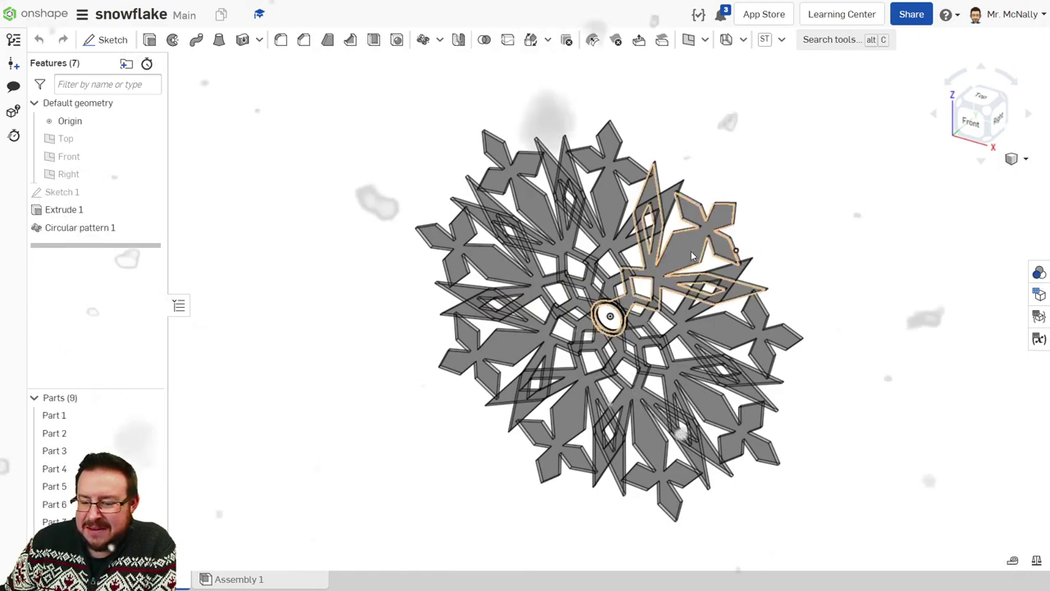
{"action": "left_click", "coordinate": [1023, 159]}
{"action": "left_click", "coordinate": [990, 308]}
{"action": "right_click_drag", "start_coordinate": [515, 332], "coordinate": [823, 323]}
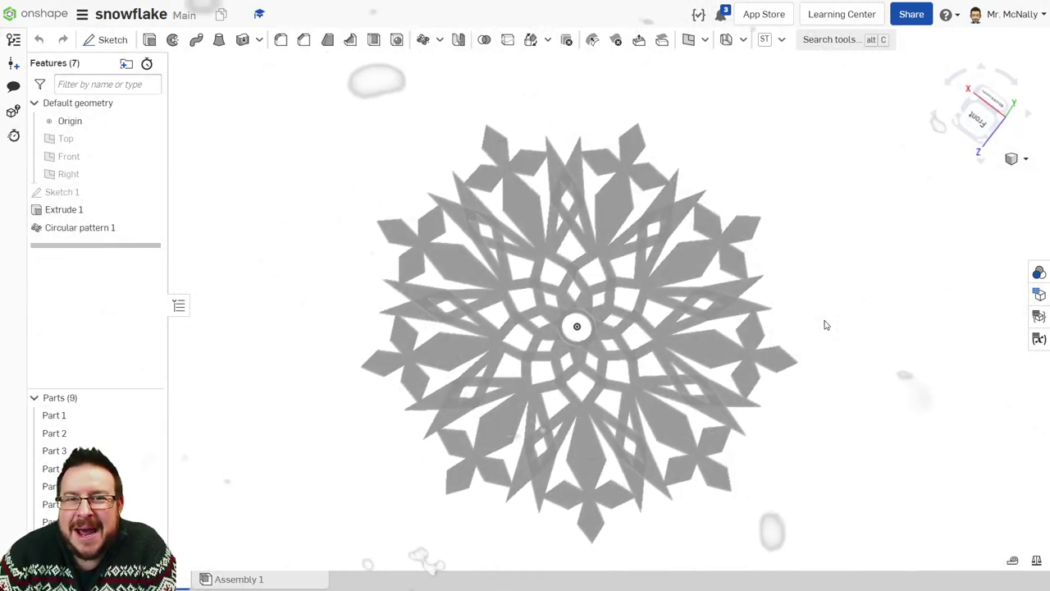